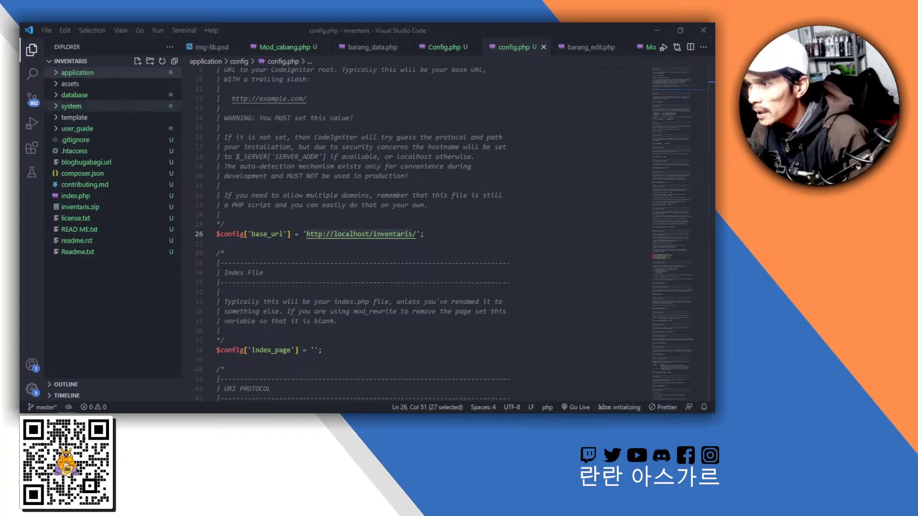
Step: Expand the application folder, and open inventaris.koperasipojoksyariah.co.id in a new tab in Chrome
{"action": "left_click", "coordinate": [77, 72]}
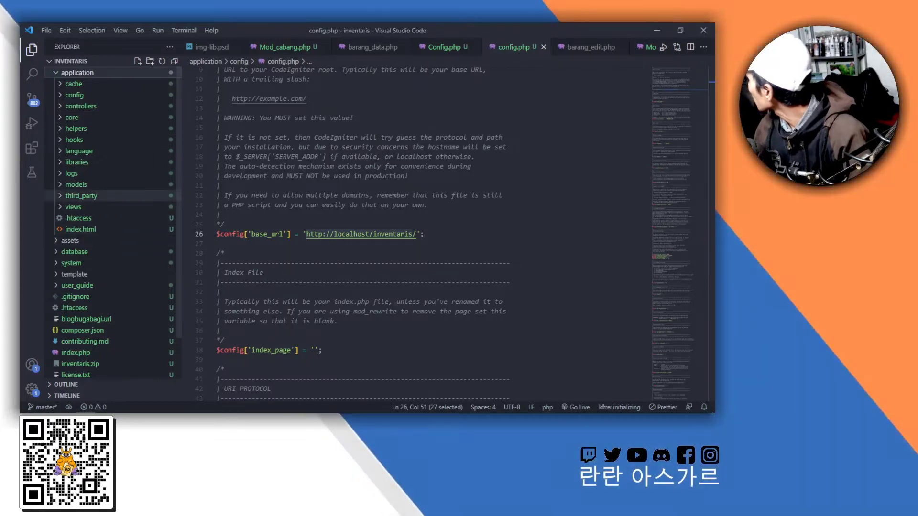
{"action": "key", "text": "alt+Tab"}
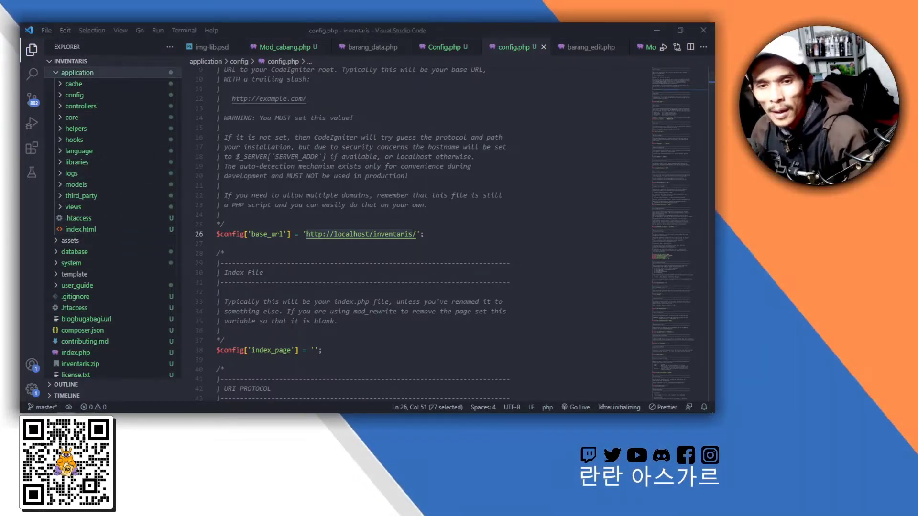
{"action": "left_click_drag", "start_coordinate": [712, 115], "coordinate": [388, 77]}
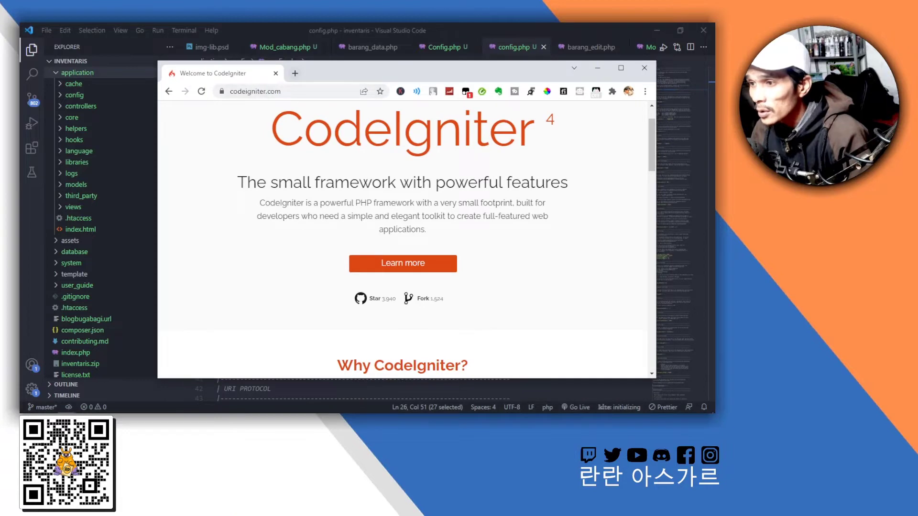
{"action": "left_click", "coordinate": [295, 73]}
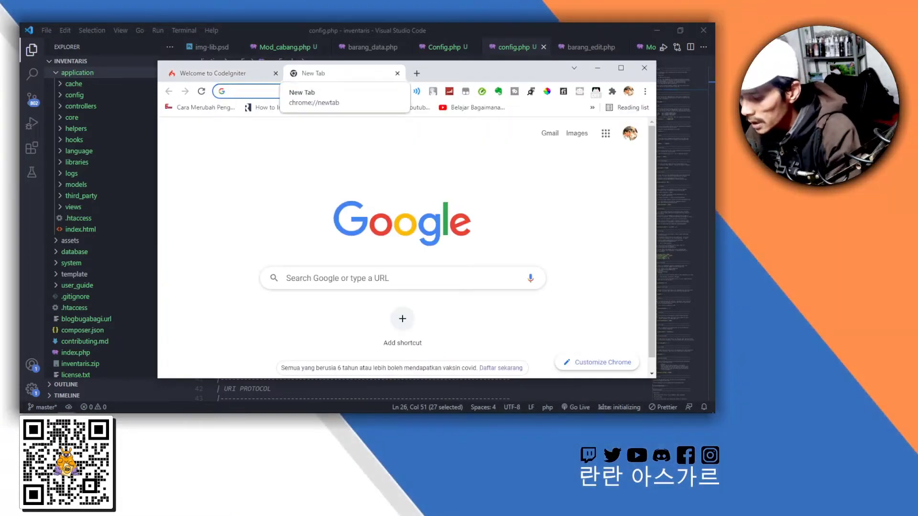
{"action": "type", "text": "ins"}
{"action": "key", "text": "BackSpace"}
{"action": "key", "text": "BackSpace"}
{"action": "key", "text": "BackSpace"}
{"action": "key", "text": "BackSpace"}
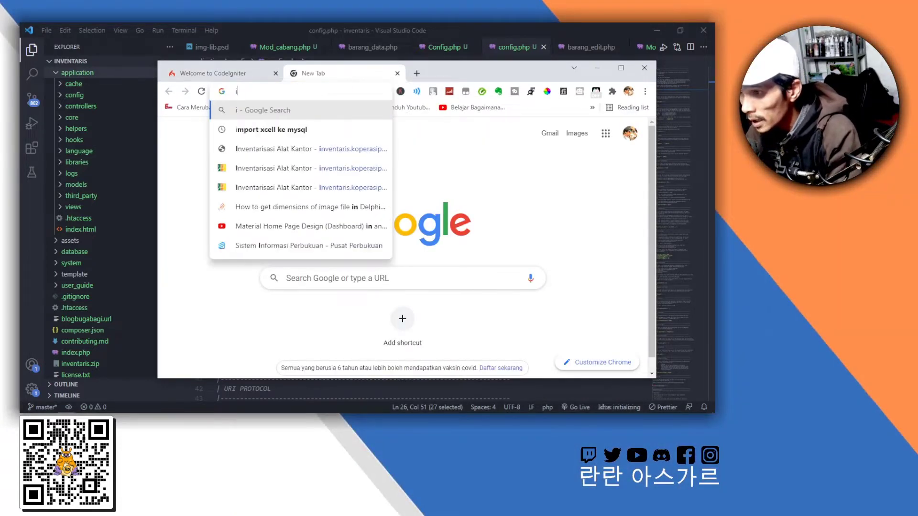
{"action": "type", "text": "in"}
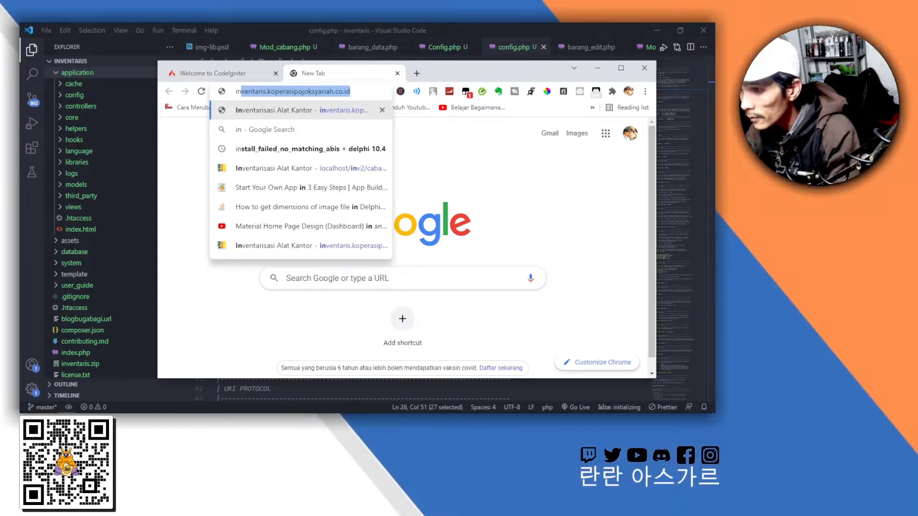
{"action": "key", "text": "Right"}
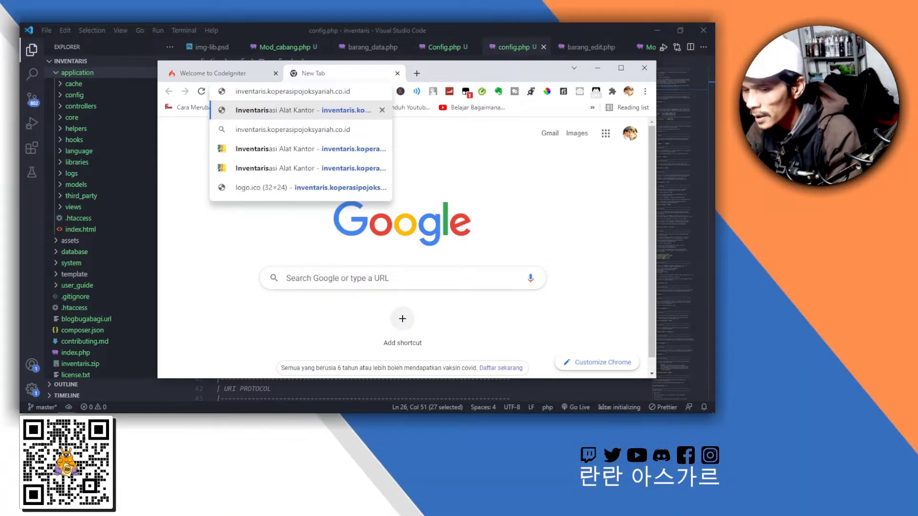
{"action": "key", "text": "Return"}
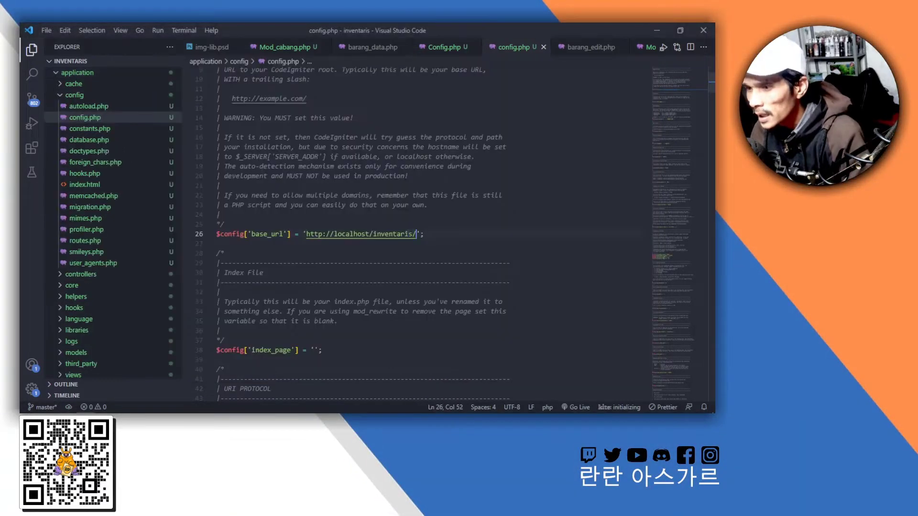
{"action": "left_click", "coordinate": [425, 234]}
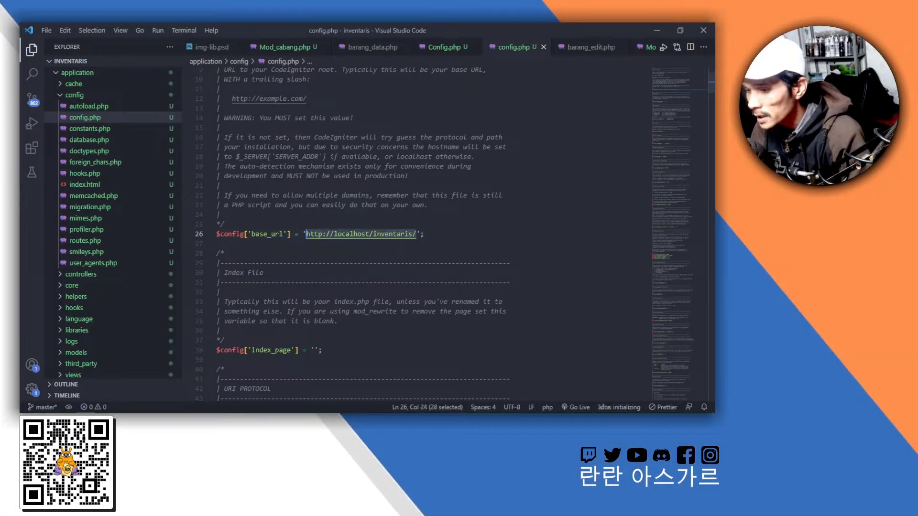
{"action": "type", "text": "http://inventaris.koperasipojoksyariah.co.id/"}
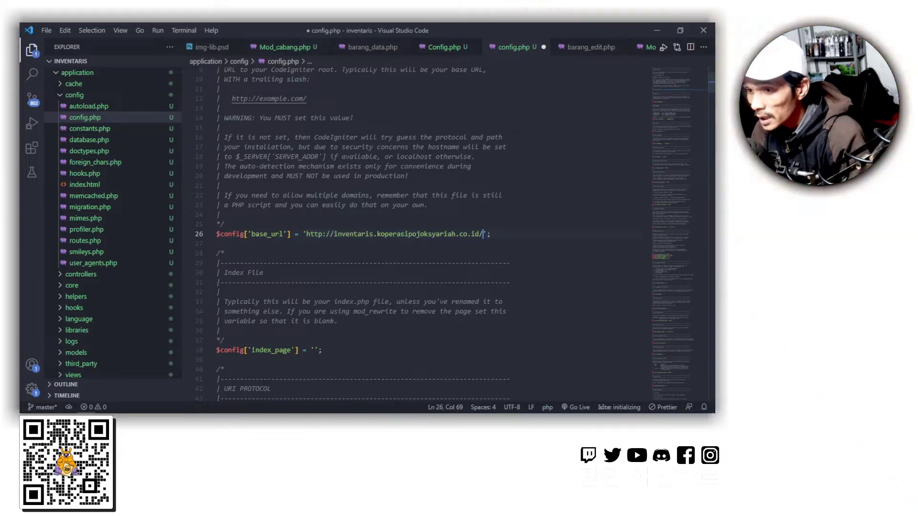
{"action": "left_click_drag", "start_coordinate": [483, 234], "coordinate": [333, 235]}
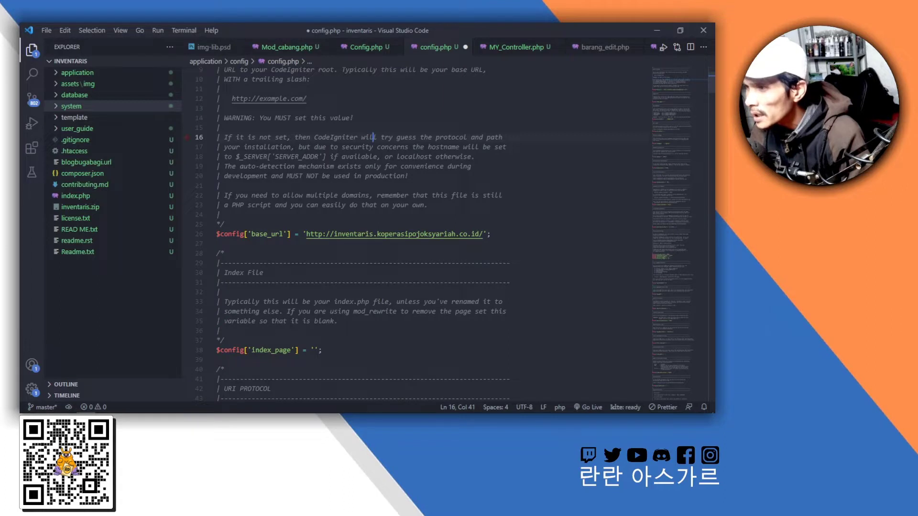
{"action": "left_click", "coordinate": [72, 106]}
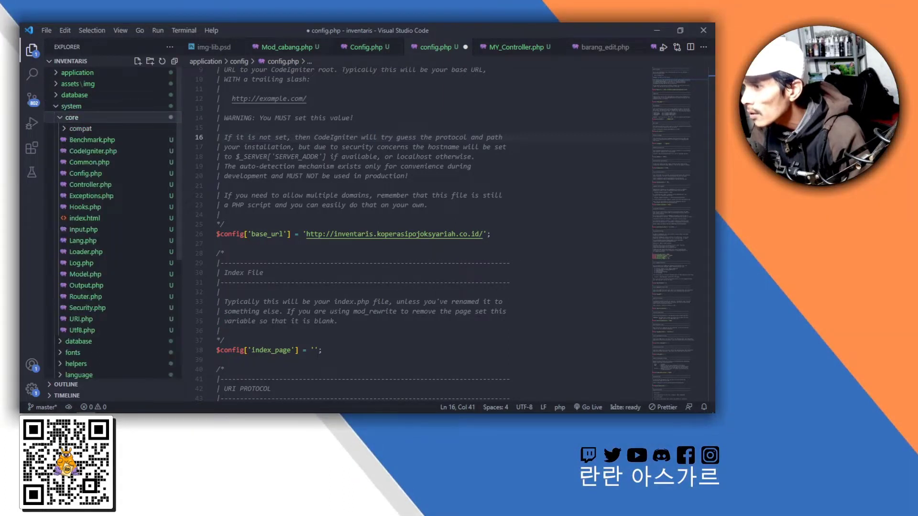
{"action": "left_click", "coordinate": [85, 173]}
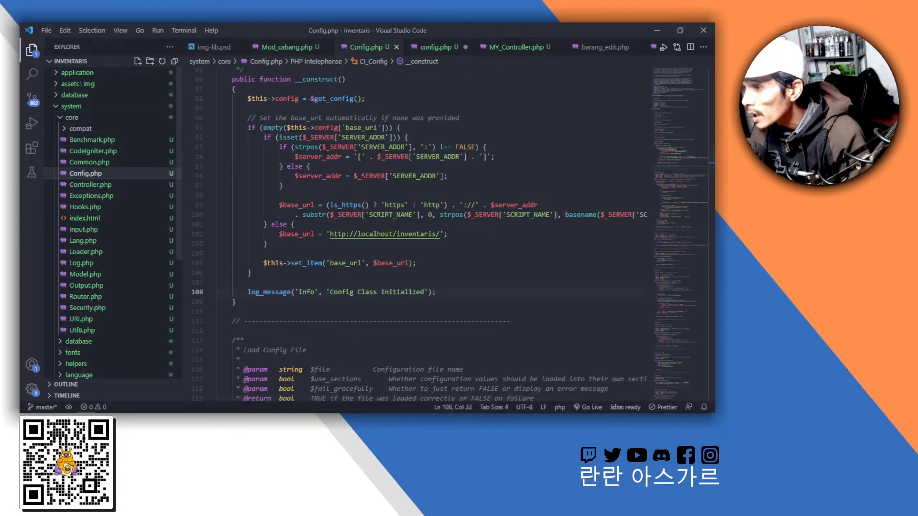
{"action": "left_click", "coordinate": [217, 254]}
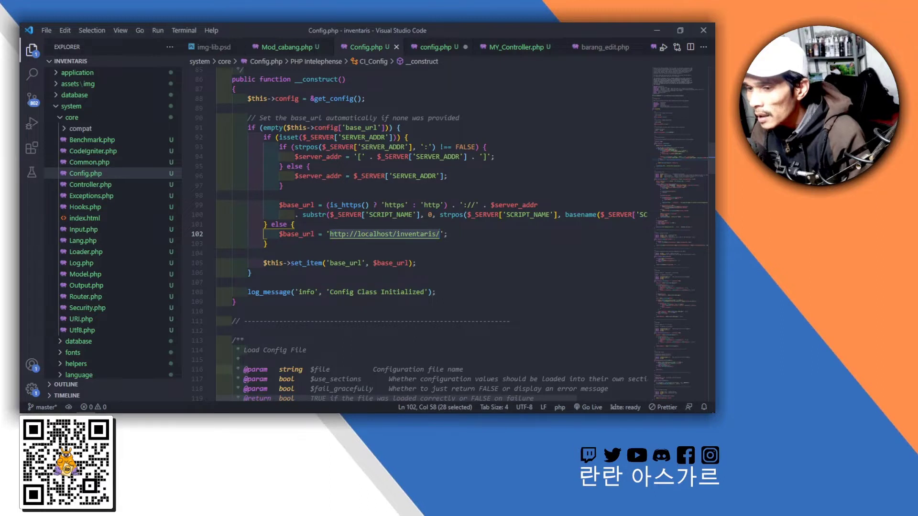
{"action": "type", "text": "http://inventaris.koperasipojoksyariah.co.id/"}
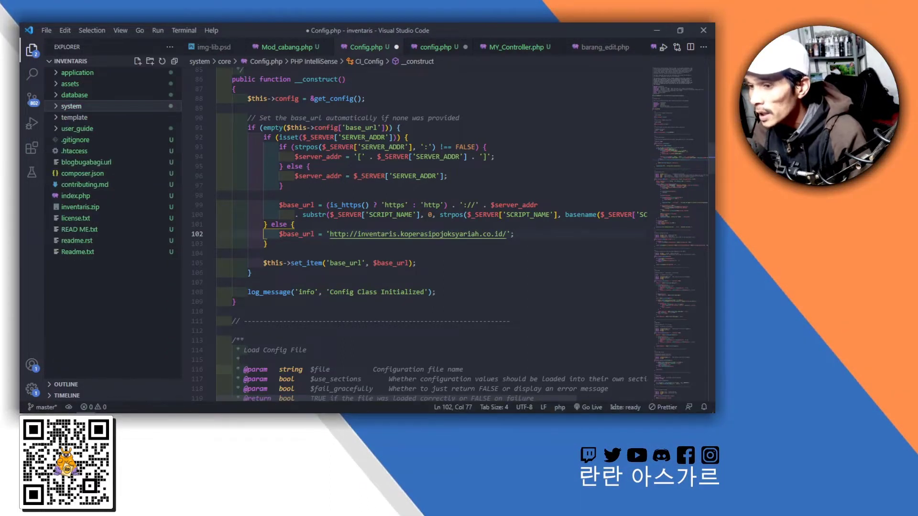
{"action": "left_click_drag", "start_coordinate": [330, 234], "coordinate": [494, 234]}
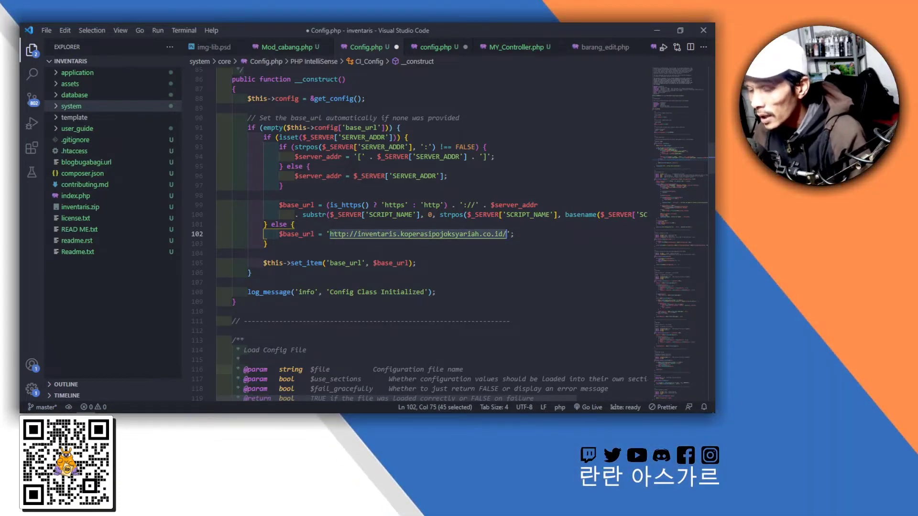
Step: View the hosting's phpMyAdmin page in Chrome, and list the tables of the local inventarisasi_kantor database in HeidiSQL
{"action": "key", "text": "alt+Tab"}
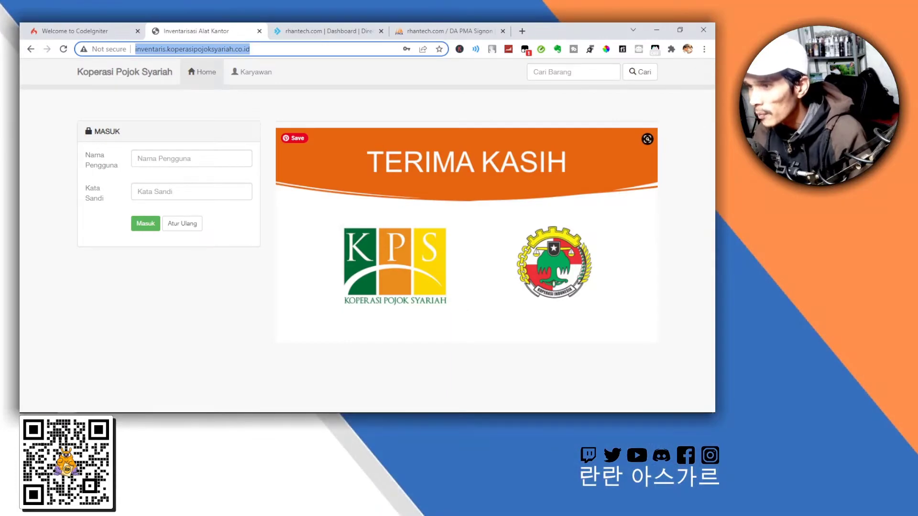
{"action": "left_click", "coordinate": [433, 32]}
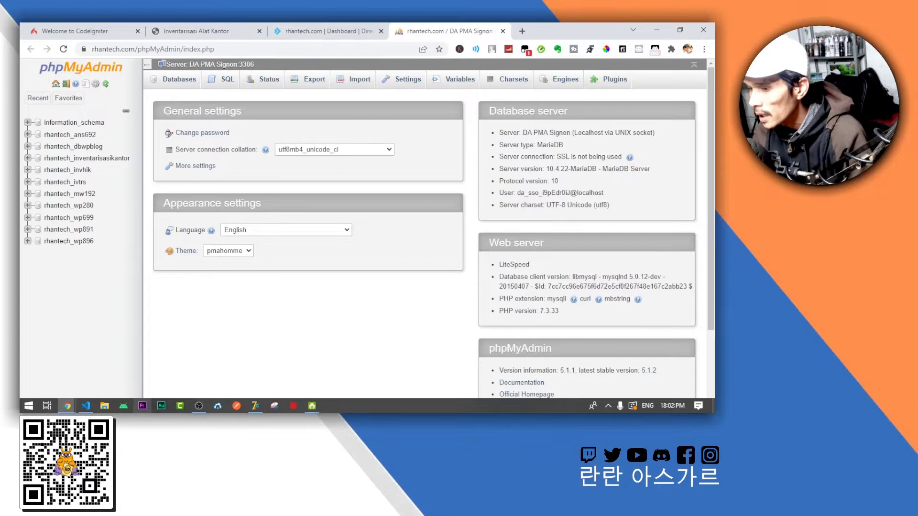
{"action": "left_click", "coordinate": [190, 407]}
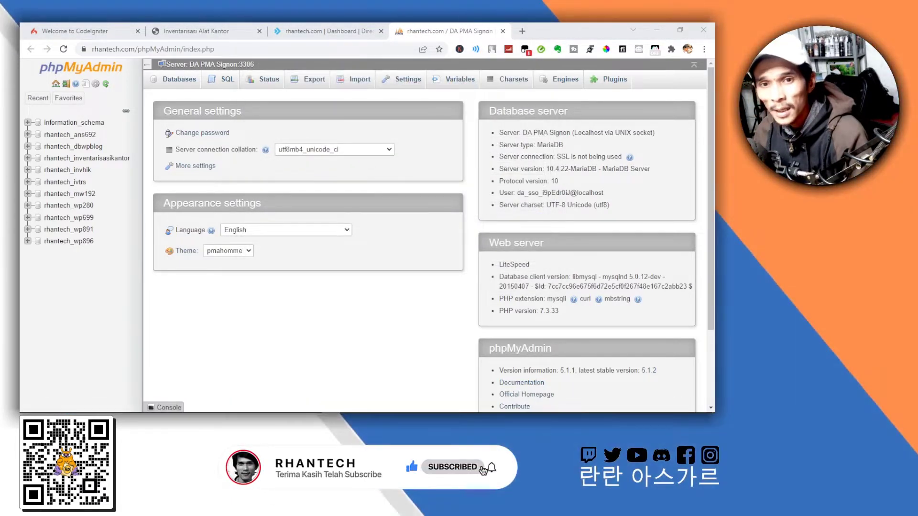
{"action": "left_click_drag", "start_coordinate": [484, 72], "coordinate": [474, 73]}
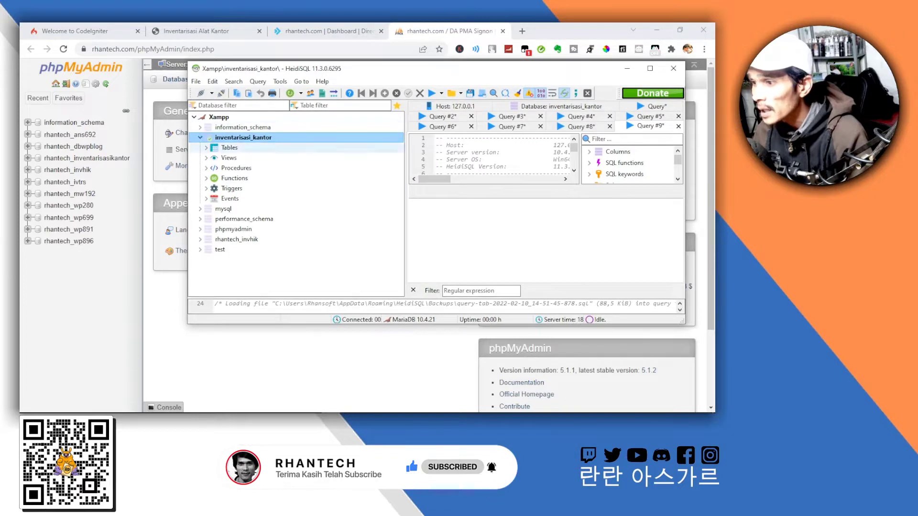
{"action": "left_click", "coordinate": [206, 147]}
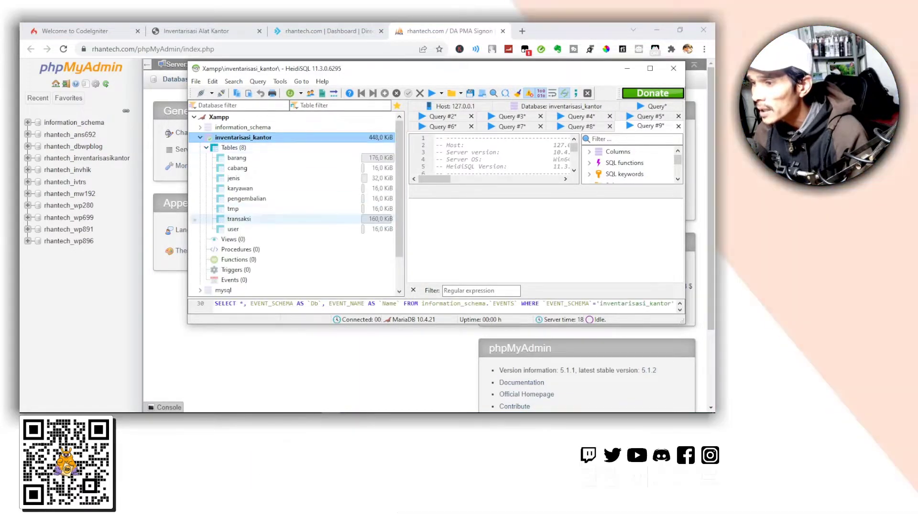
{"action": "left_click", "coordinate": [234, 147]}
{"action": "left_click", "coordinate": [243, 138]}
{"action": "left_click", "coordinate": [200, 137]}
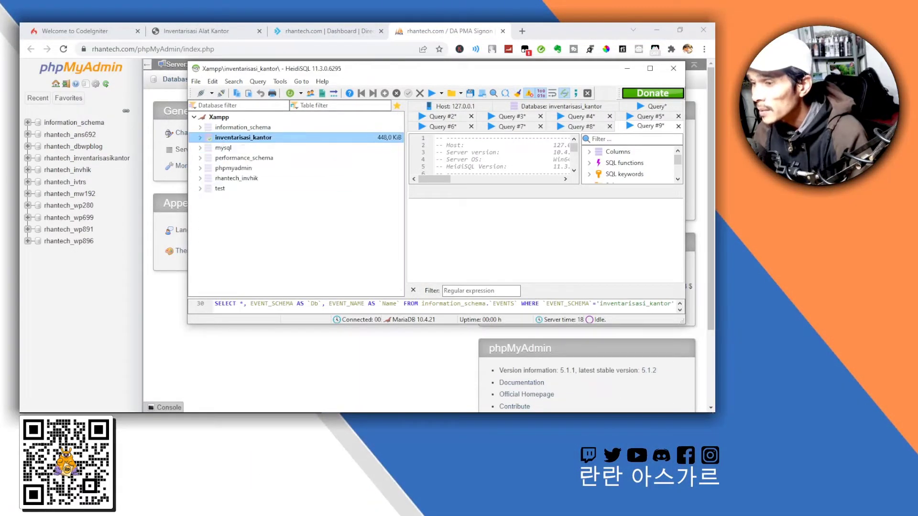
{"action": "right_click", "coordinate": [239, 138]}
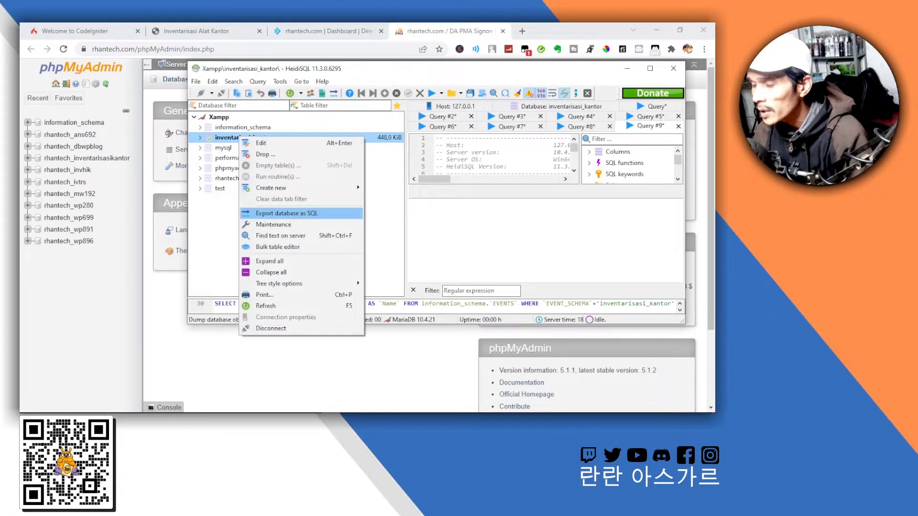
{"action": "left_click", "coordinate": [286, 213]}
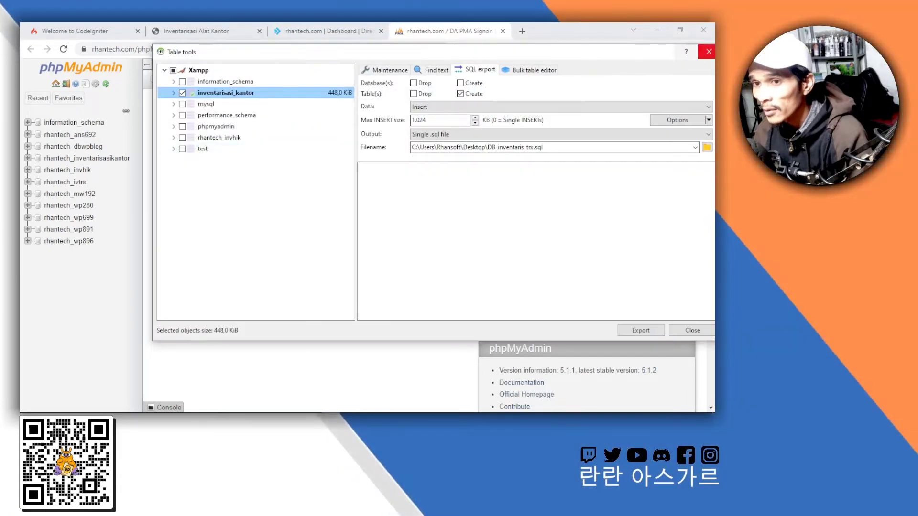
{"action": "left_click", "coordinate": [666, 62]}
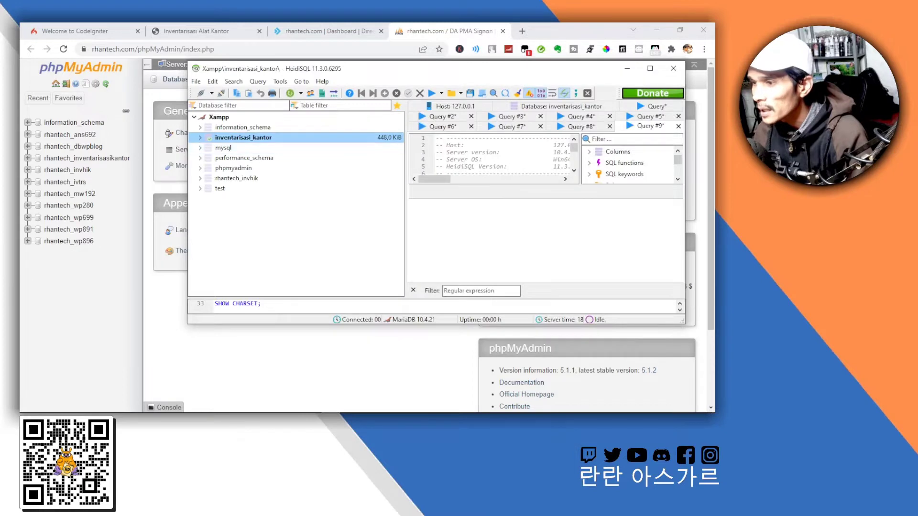
Step: Open the SQL export settings for the inventarisasi_kantor database and review the tables and other objects included
{"action": "right_click", "coordinate": [237, 137]}
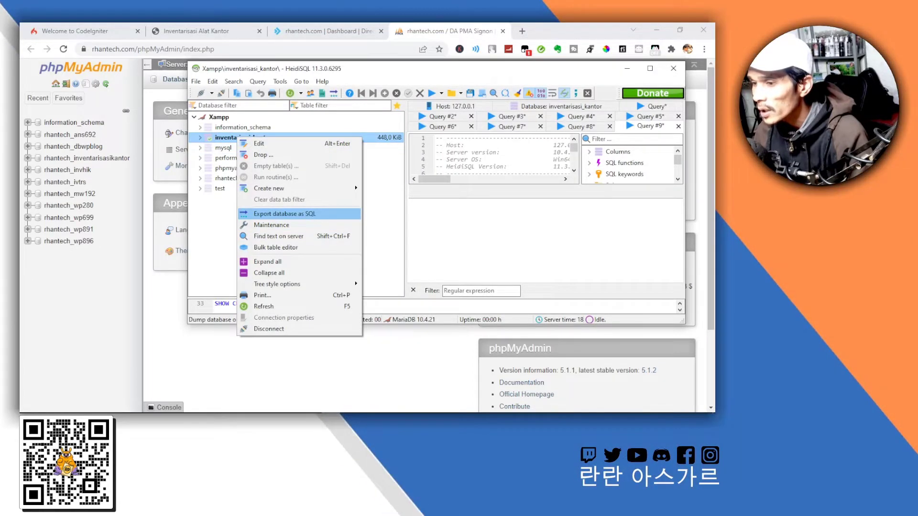
{"action": "left_click", "coordinate": [282, 214]}
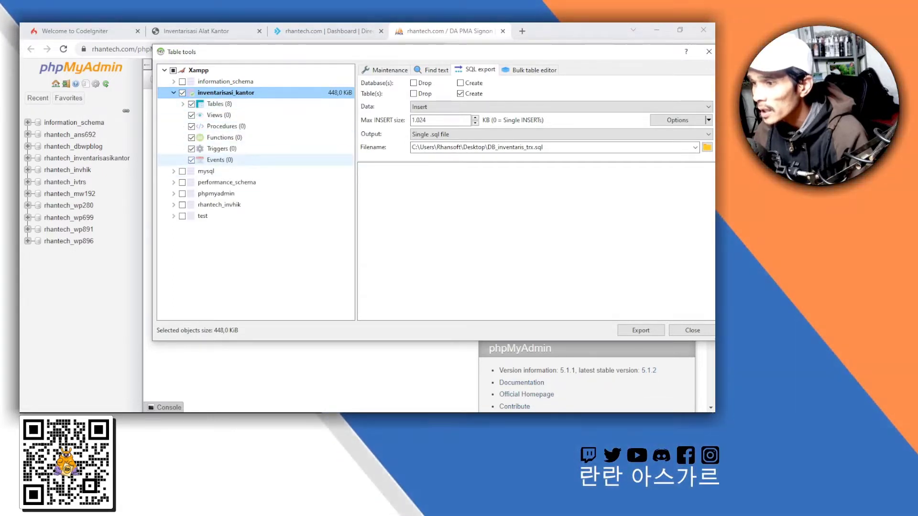
{"action": "left_click", "coordinate": [226, 126]}
{"action": "left_click", "coordinate": [225, 138]}
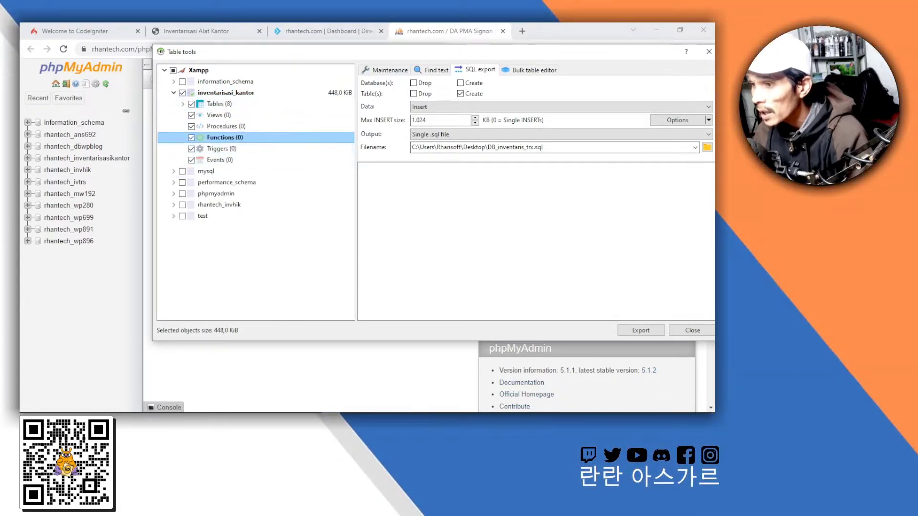
{"action": "left_click", "coordinate": [223, 149]}
{"action": "left_click", "coordinate": [220, 160]}
{"action": "left_click", "coordinate": [223, 149]}
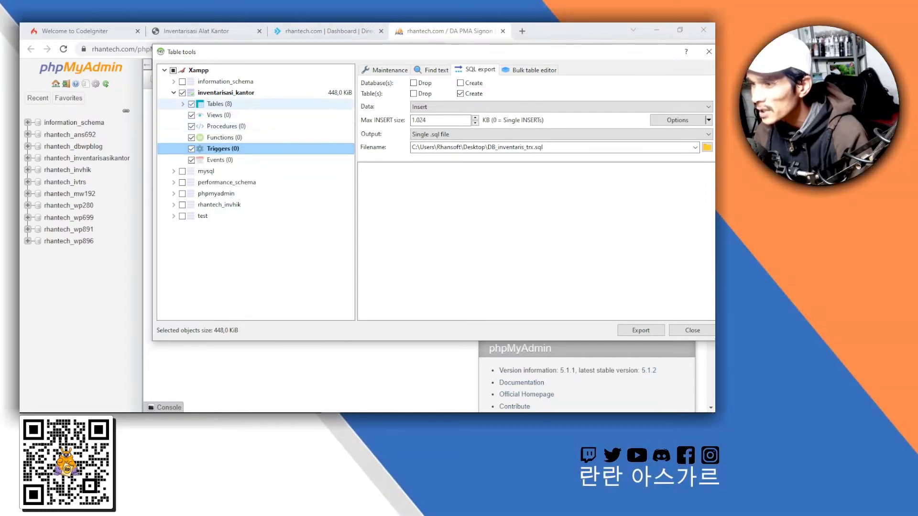
{"action": "left_click", "coordinate": [183, 104]}
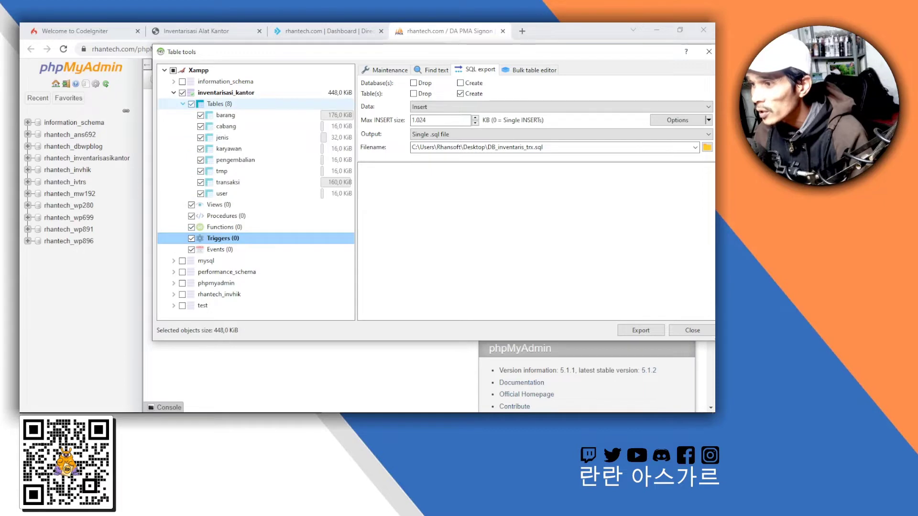
{"action": "left_click", "coordinate": [182, 104]}
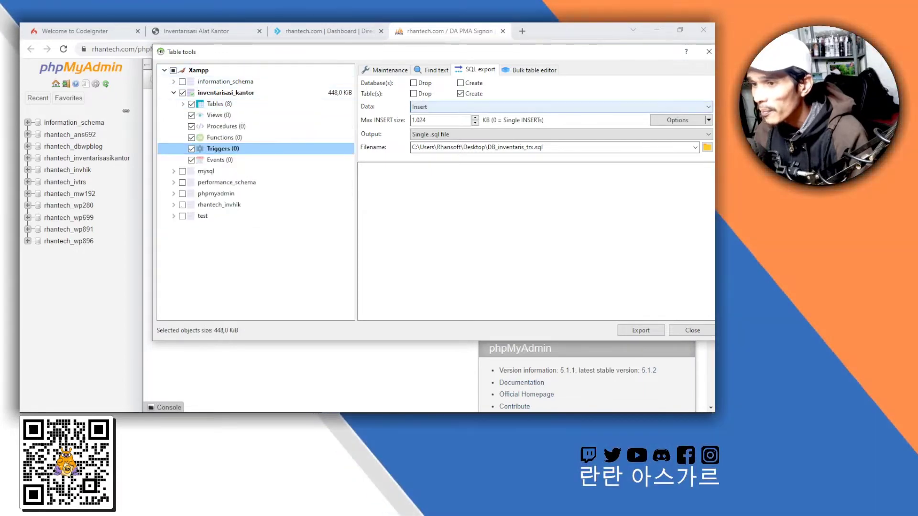
Step: Include DROP statements for the exported tables, and look through the available data export modes
{"action": "left_click_drag", "start_coordinate": [473, 53], "coordinate": [381, 70]}
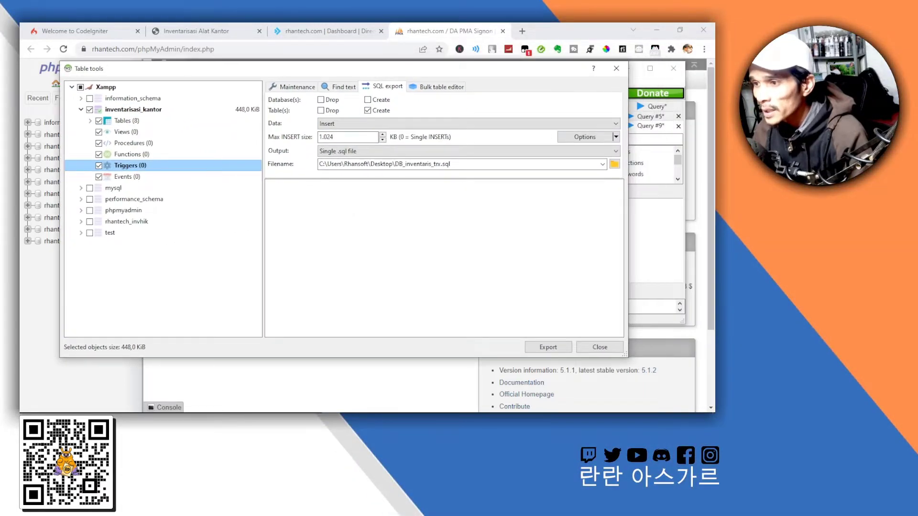
{"action": "left_click", "coordinate": [321, 110]}
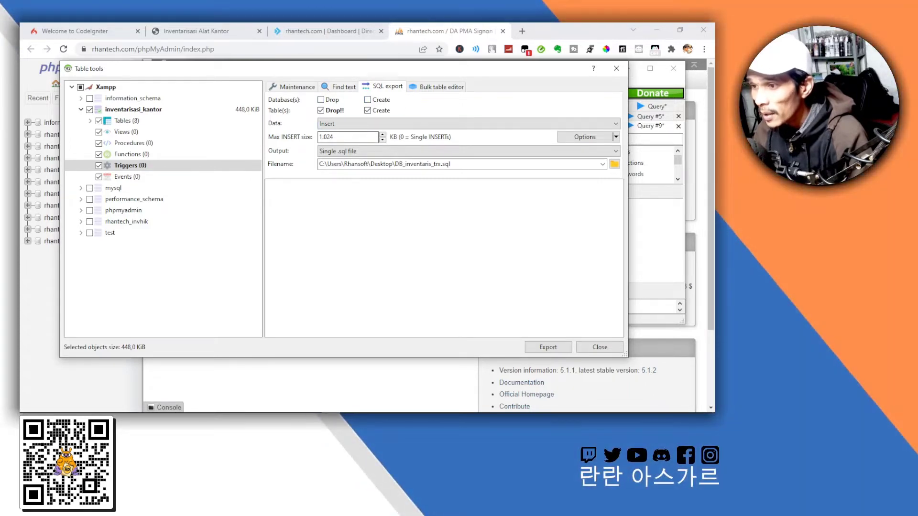
{"action": "left_click", "coordinate": [416, 124]}
{"action": "left_click", "coordinate": [416, 124]}
{"action": "left_click", "coordinate": [416, 124]}
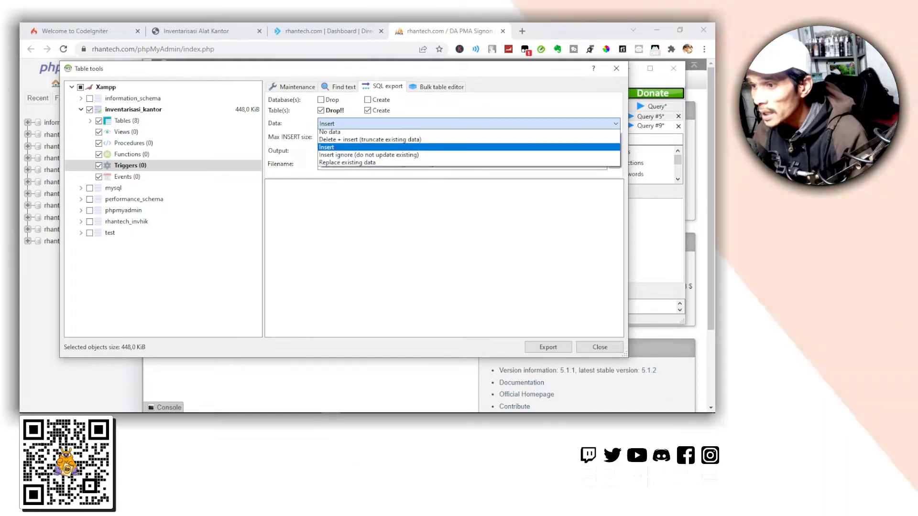
{"action": "left_click", "coordinate": [415, 125]}
{"action": "left_click", "coordinate": [416, 124]}
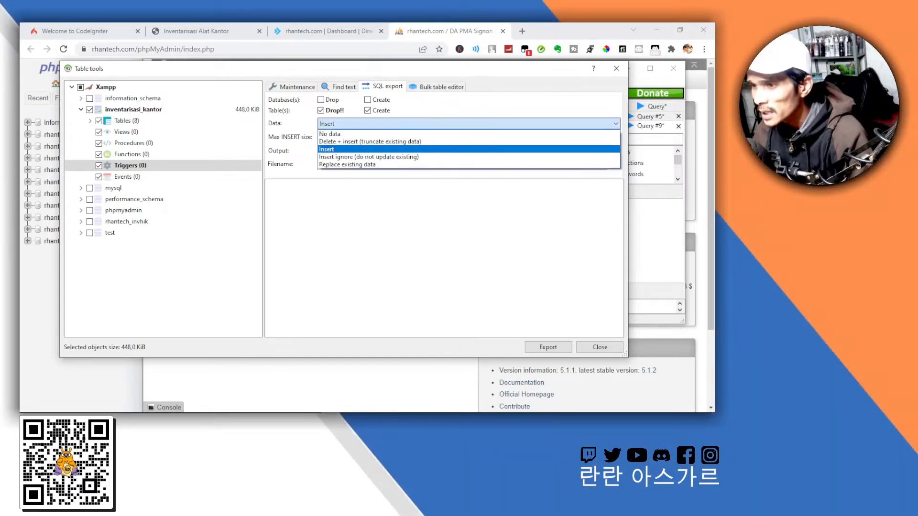
{"action": "left_click", "coordinate": [415, 125]}
Step: Try the No data mode for the SQL export, and set the data mode back to Insert
{"action": "left_click_drag", "start_coordinate": [320, 71], "coordinate": [412, 81]}
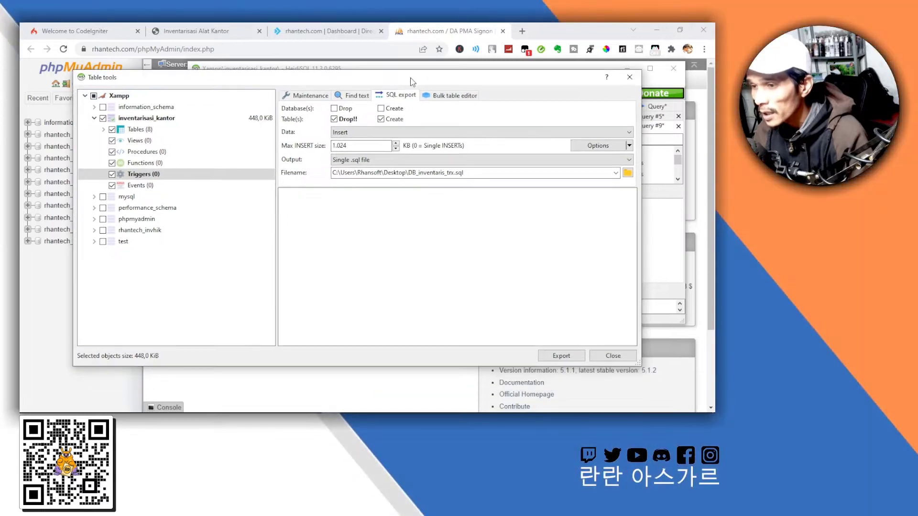
{"action": "left_click", "coordinate": [478, 132]}
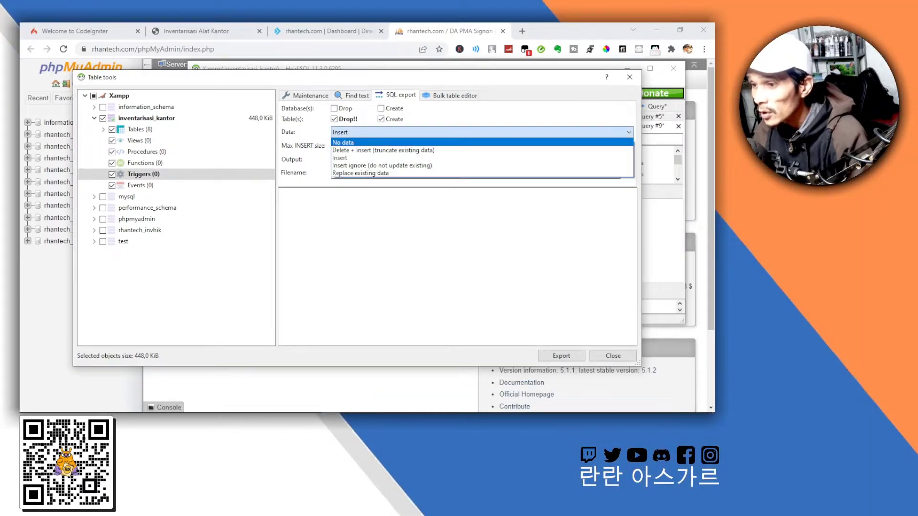
{"action": "left_click", "coordinate": [411, 142]}
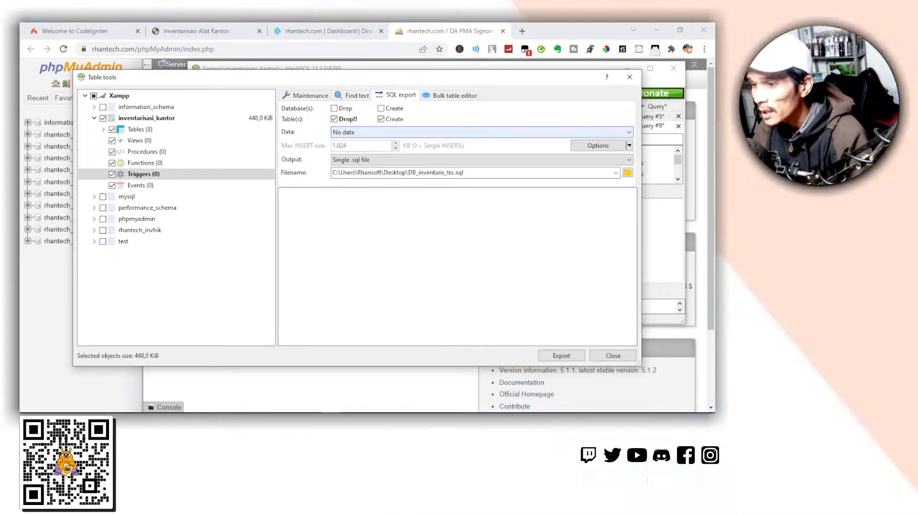
{"action": "left_click", "coordinate": [412, 132]}
{"action": "left_click", "coordinate": [411, 157]}
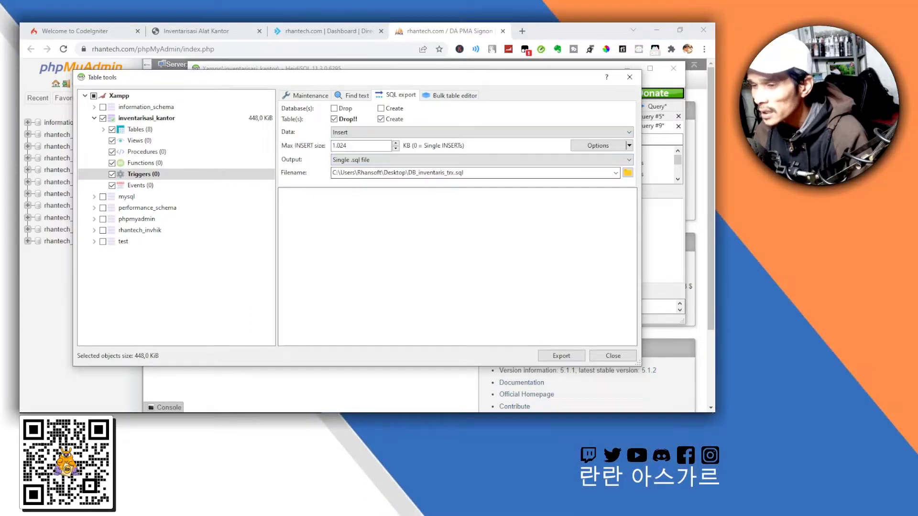
Step: Export the database to a single .sql file named db_test on the Desktop, and close the export dialog
{"action": "left_click", "coordinate": [478, 159]}
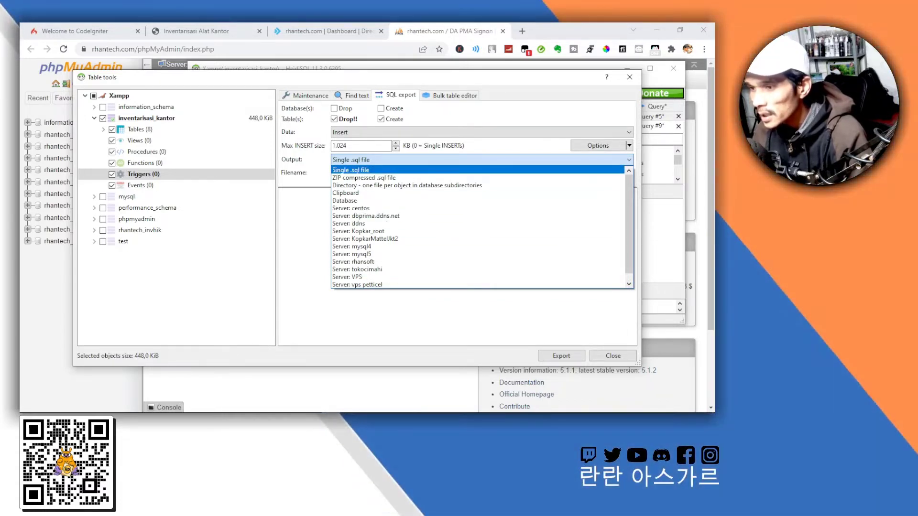
{"action": "key", "text": "Return"}
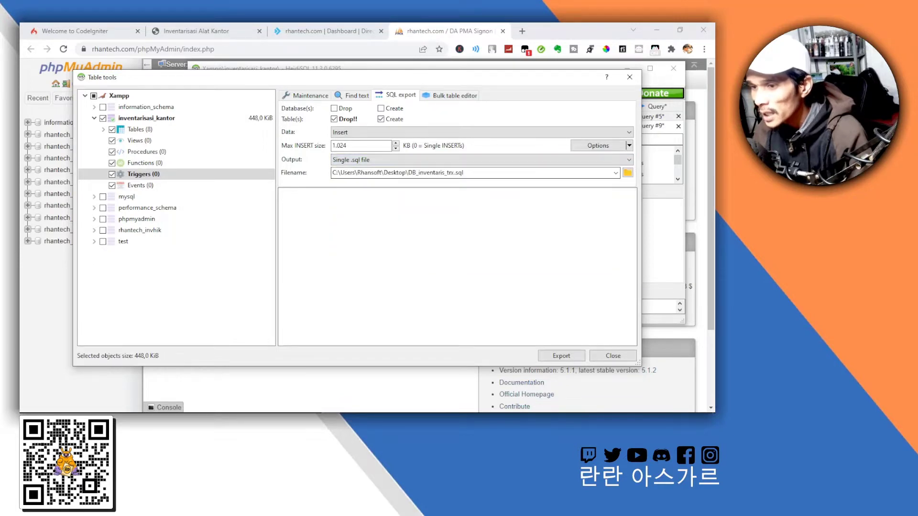
{"action": "key", "text": "Tab"}
{"action": "left_click", "coordinate": [628, 173]}
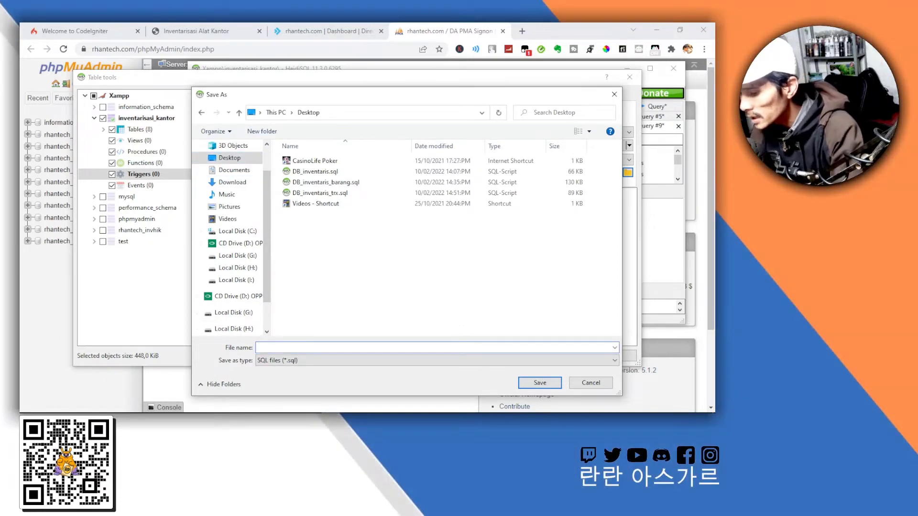
{"action": "type", "text": "db_test"}
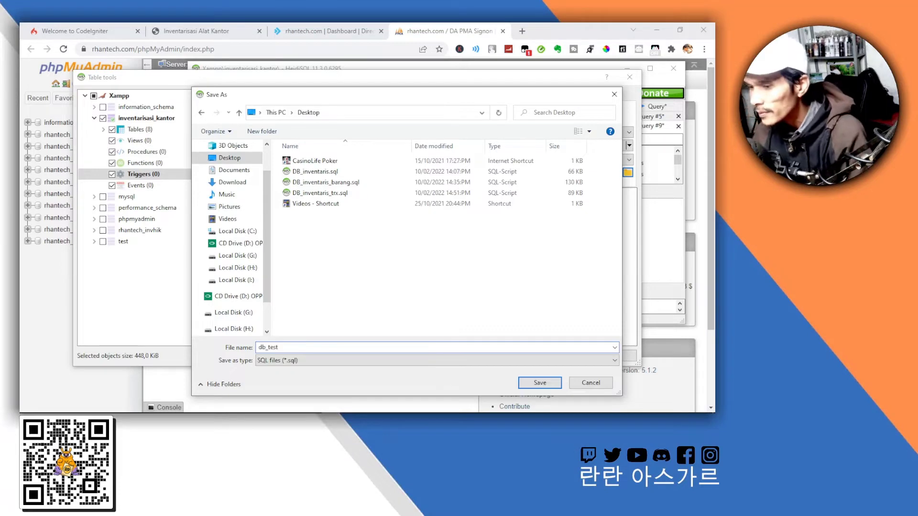
{"action": "key", "text": "Return"}
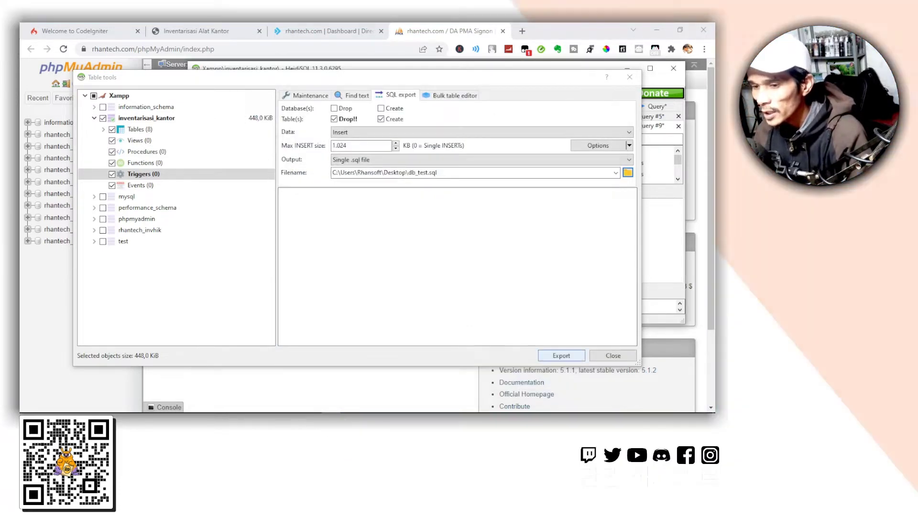
{"action": "left_click_drag", "start_coordinate": [637, 363], "coordinate": [505, 287]}
{"action": "left_click", "coordinate": [428, 280]}
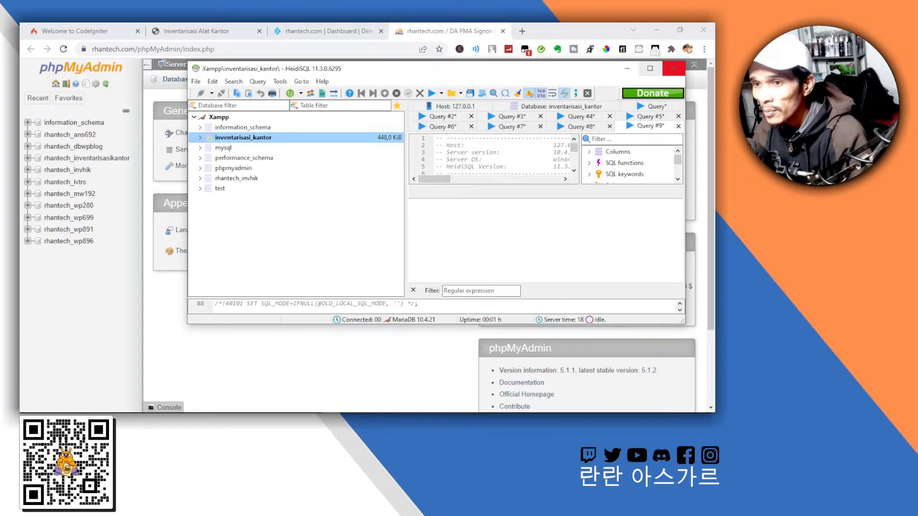
Step: Check the desktop for the exported db_test.sql file, and return to HeidiSQL in a maximized window
{"action": "left_click", "coordinate": [627, 68]}
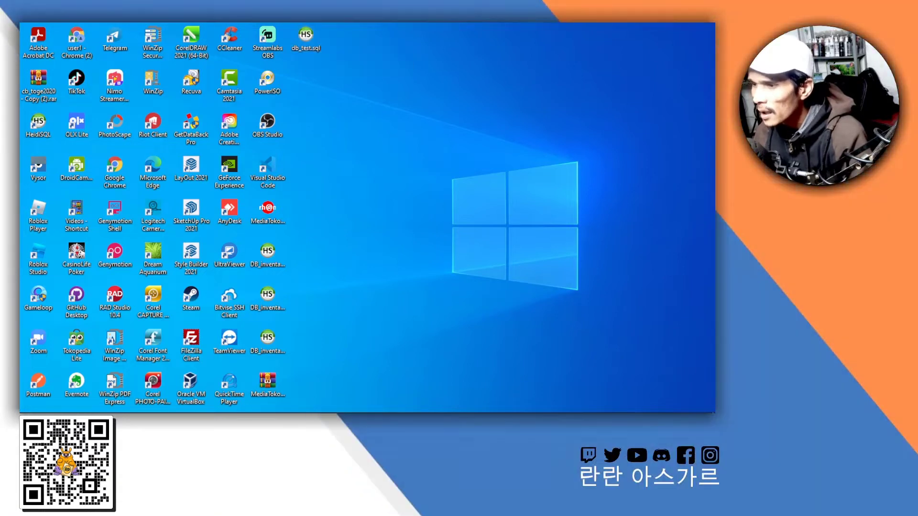
{"action": "key", "text": "alt+Tab"}
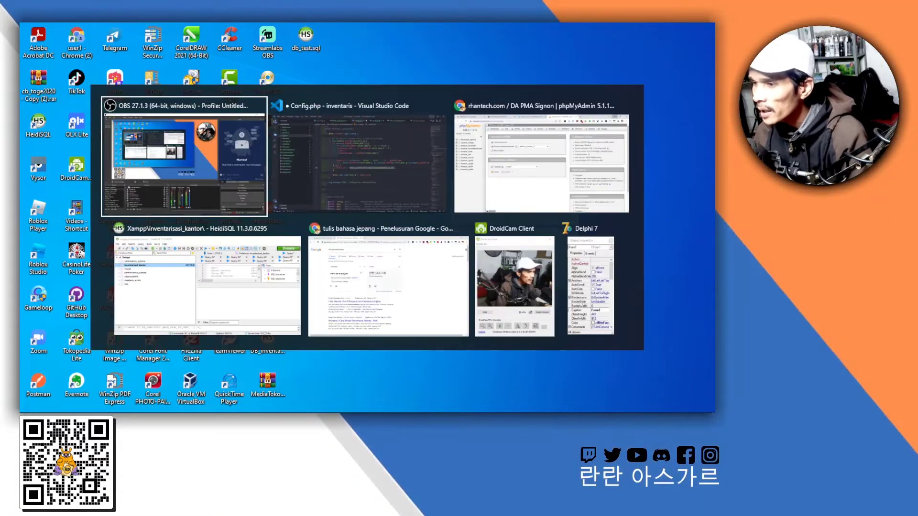
{"action": "key", "text": "alt+Tab"}
{"action": "key", "text": "alt+Tab"}
{"action": "key", "text": "alt+Tab"}
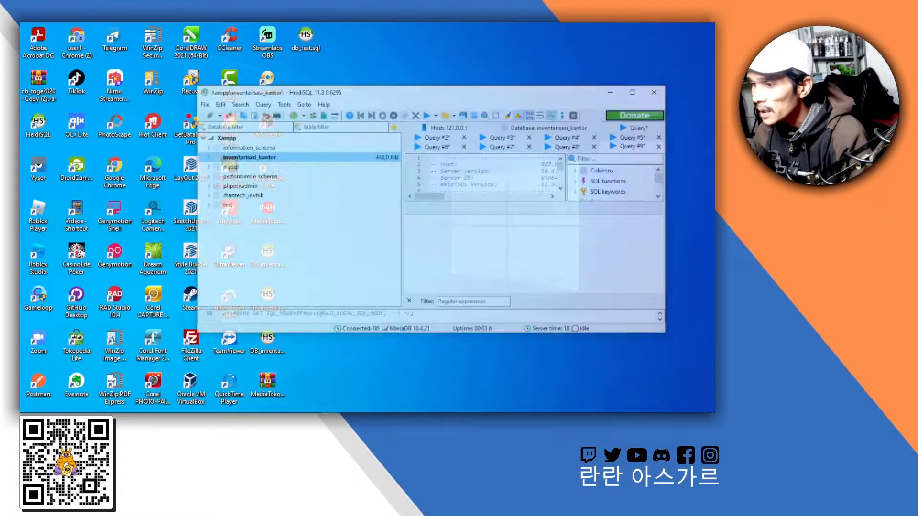
{"action": "key", "text": "super+Up"}
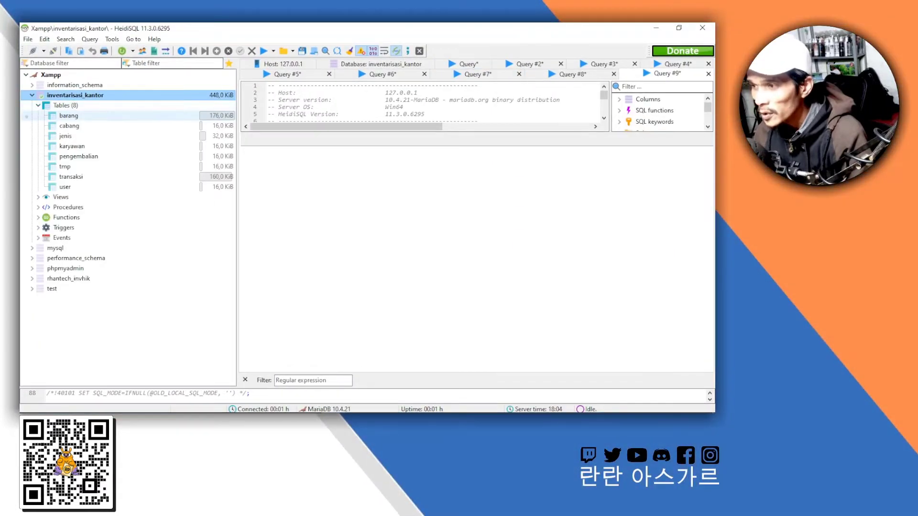
Step: Examine the data rows of the barang table in the inventarisasi_kantor database
{"action": "left_click", "coordinate": [69, 115]}
{"action": "left_click", "coordinate": [514, 64]}
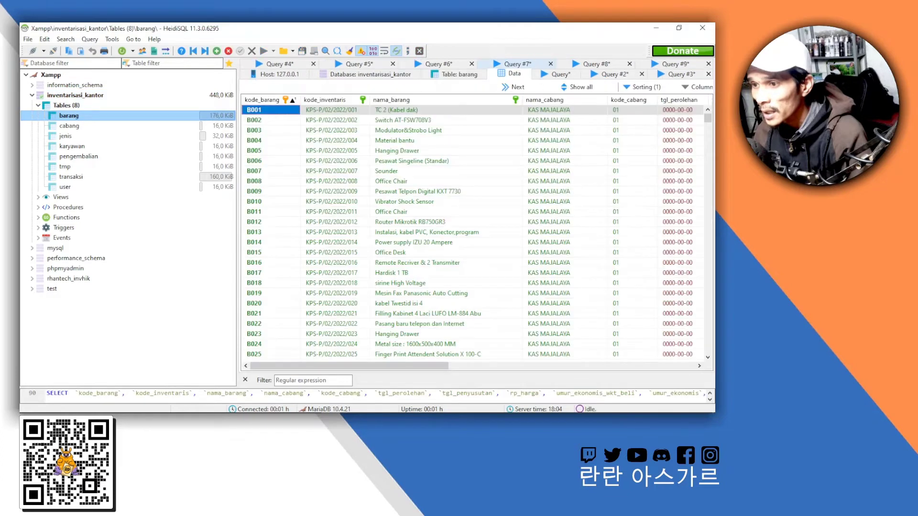
{"action": "left_click", "coordinate": [450, 171]}
{"action": "left_click", "coordinate": [447, 212]}
{"action": "left_click", "coordinate": [444, 253]}
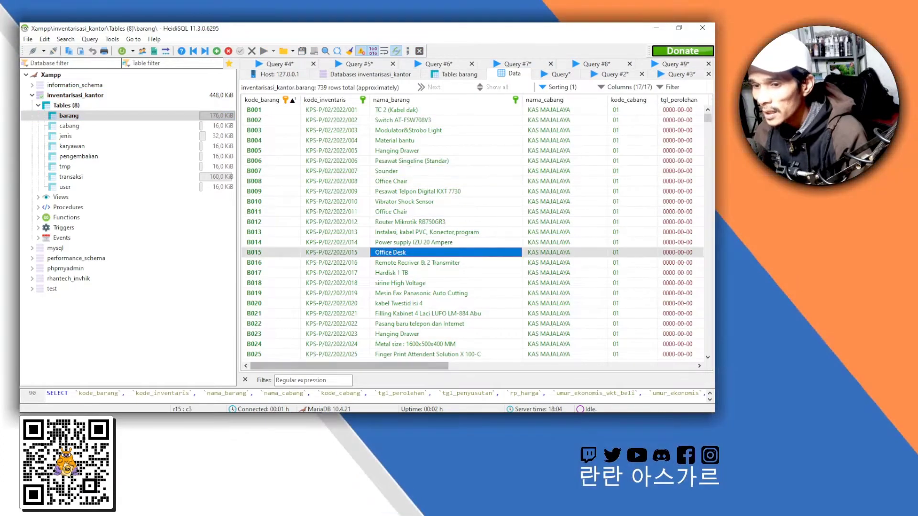
{"action": "mouse_move", "coordinate": [349, 365]}
{"action": "left_mouse_down"}
{"action": "mouse_move", "coordinate": [548, 365]}
{"action": "mouse_move", "coordinate": [349, 366]}
{"action": "left_mouse_up"}
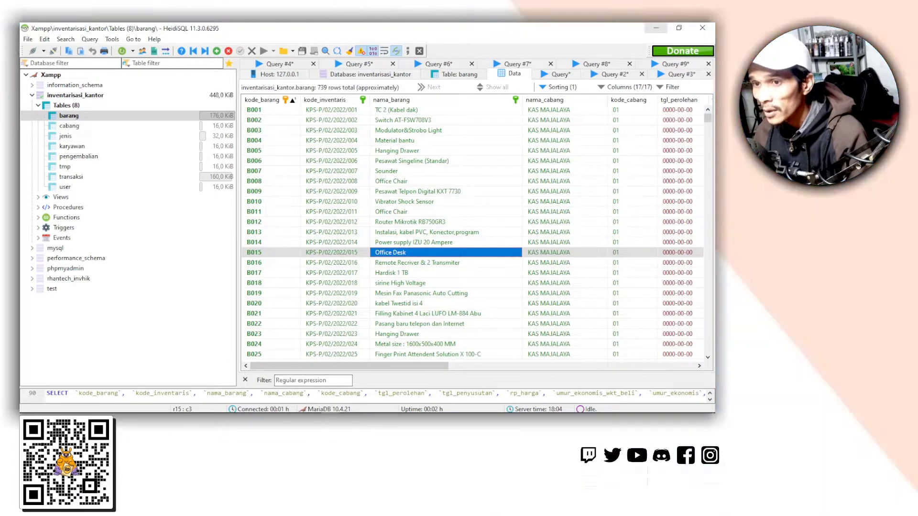
Step: Close HeidiSQL without saving the modified query, and switch to the phpMyAdmin page in Chrome
{"action": "left_click", "coordinate": [702, 28]}
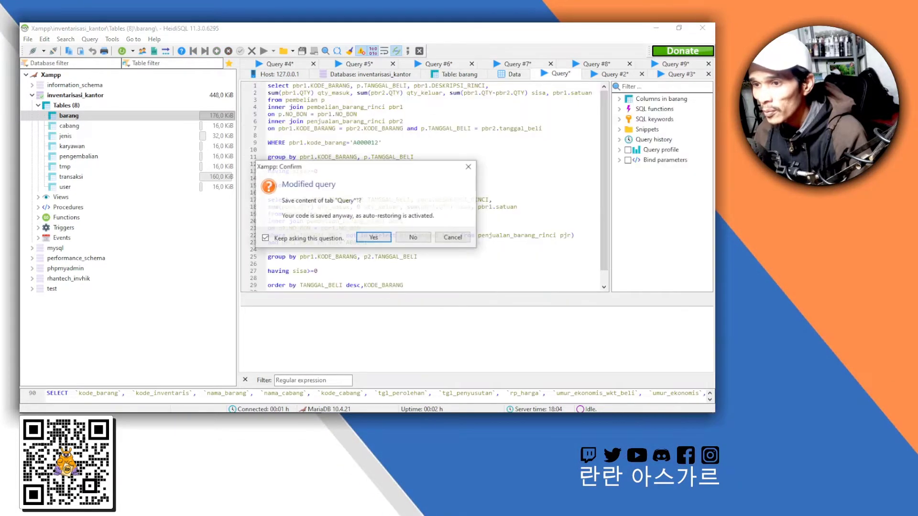
{"action": "left_click", "coordinate": [413, 238]}
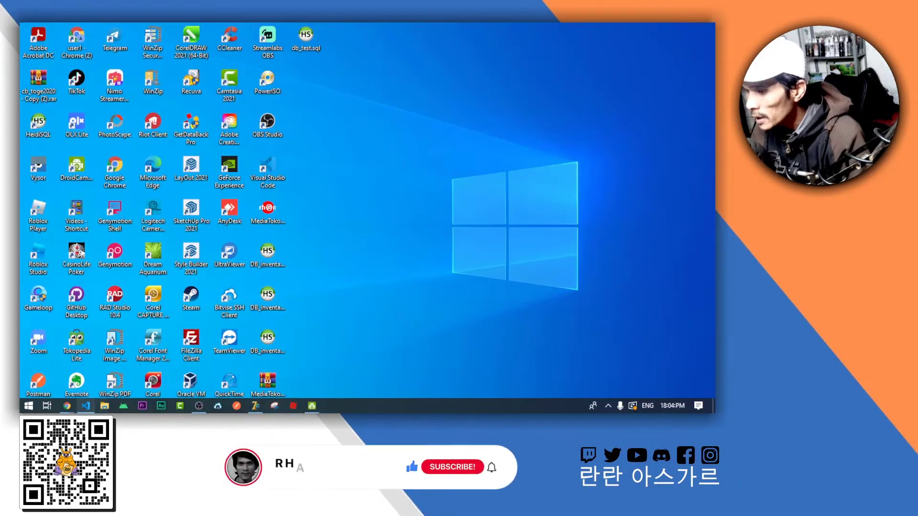
{"action": "left_click", "coordinate": [66, 406]}
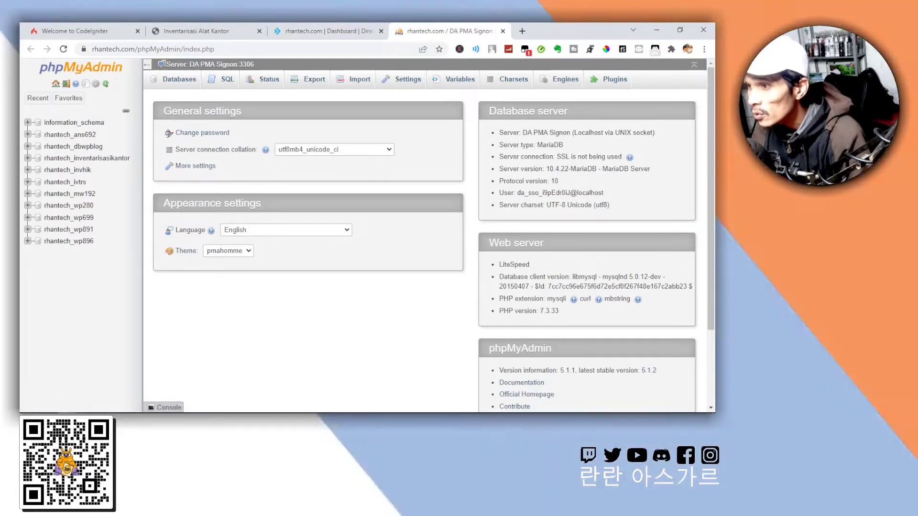
Step: List the hosting server's databases in phpMyAdmin, and check whether a new database can be created there
{"action": "left_click", "coordinate": [179, 79]}
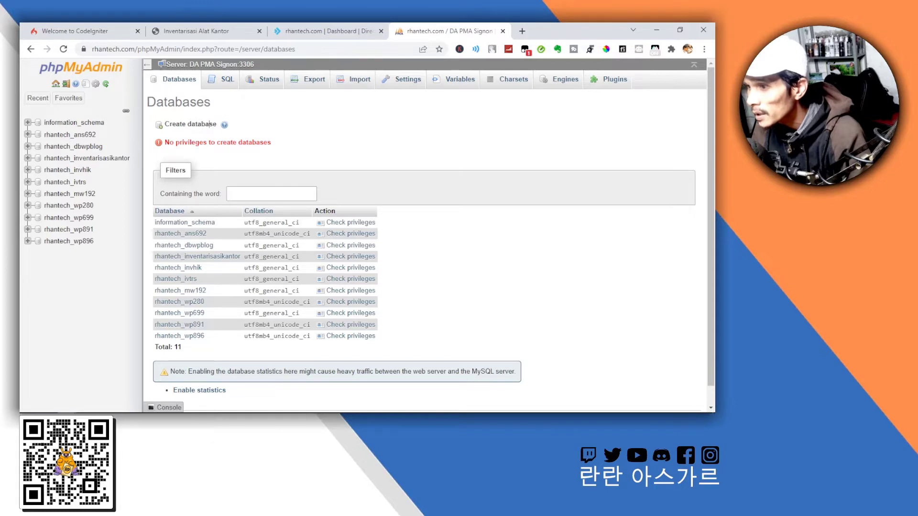
{"action": "mouse_move", "coordinate": [164, 142]}
{"action": "left_mouse_down"}
{"action": "mouse_move", "coordinate": [272, 143]}
{"action": "mouse_move", "coordinate": [175, 143]}
{"action": "left_mouse_up"}
{"action": "left_click", "coordinate": [273, 143]}
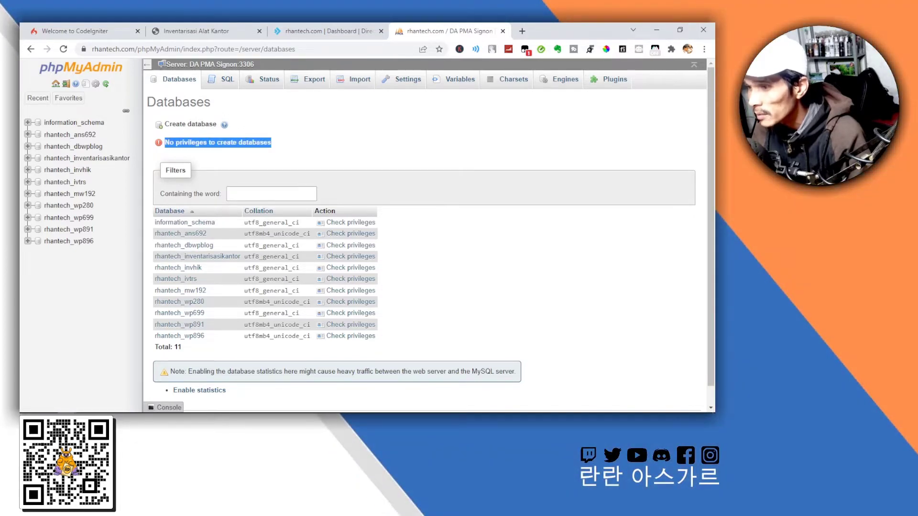
{"action": "left_click", "coordinate": [165, 143]}
Step: Go to MySQL Management in the hosting control panel and open the form for creating a new database
{"action": "left_click", "coordinate": [328, 31]}
{"action": "mouse_move", "coordinate": [205, 160]}
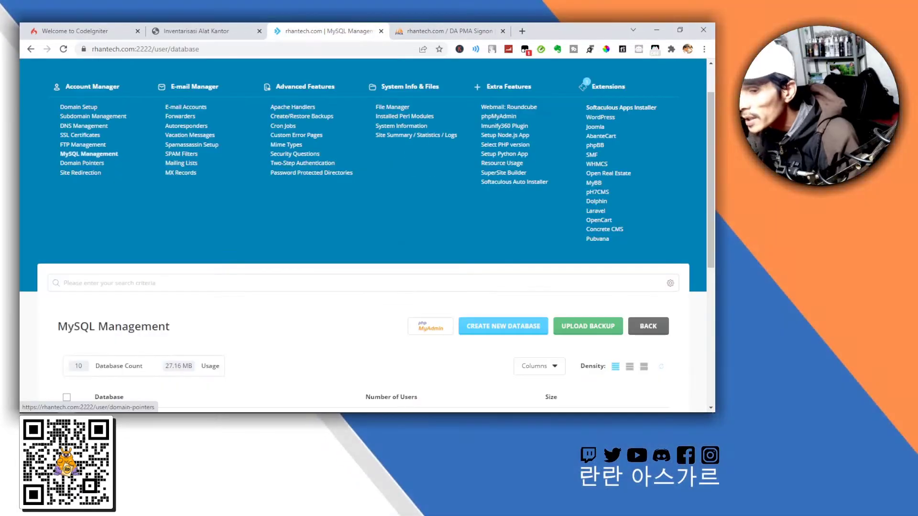
{"action": "scroll", "coordinate": [363, 234], "scroll_direction": "down", "scroll_amount": 4}
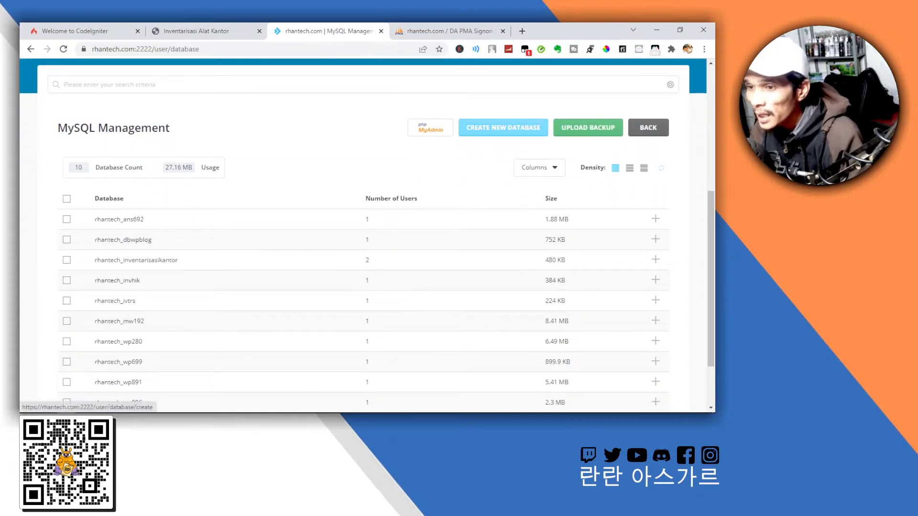
{"action": "left_click", "coordinate": [503, 127]}
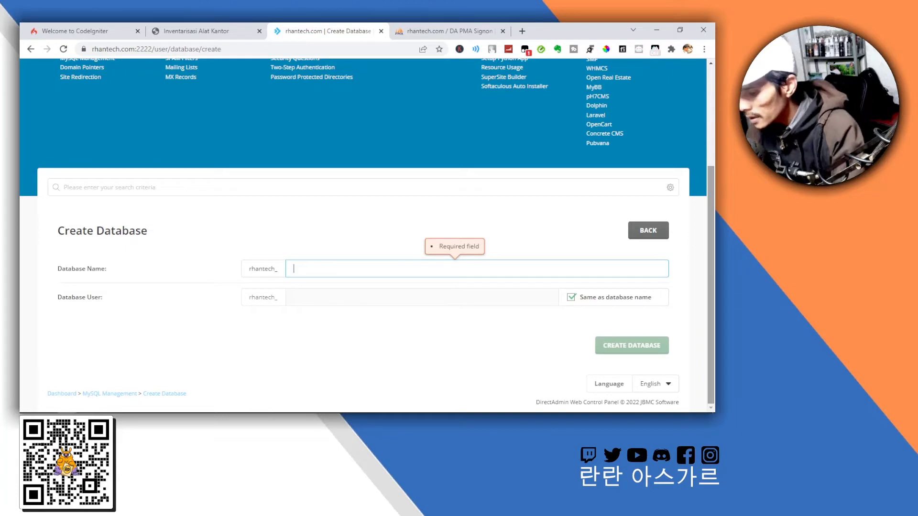
Step: Enter dbtest as the new database's name, keeping the database user the same as the database name
{"action": "type", "text": "dbtest"}
{"action": "key", "text": "Tab"}
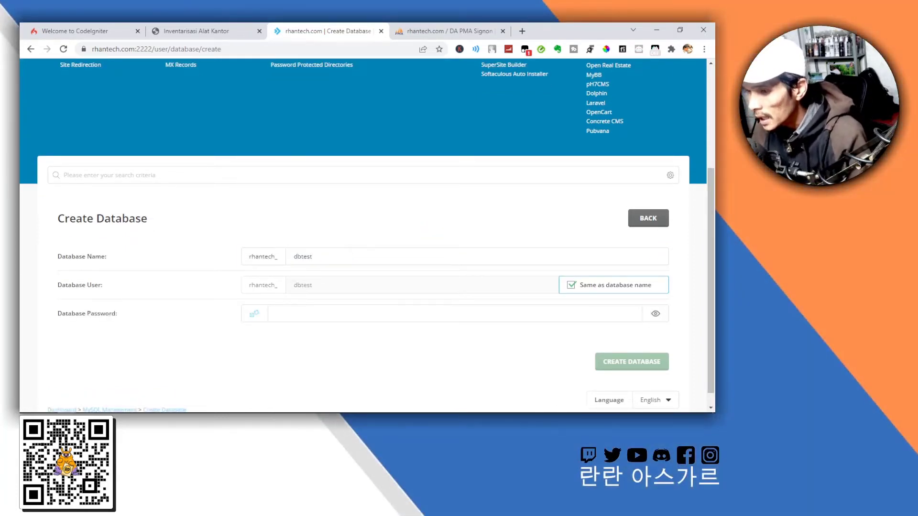
{"action": "left_click", "coordinate": [312, 256]}
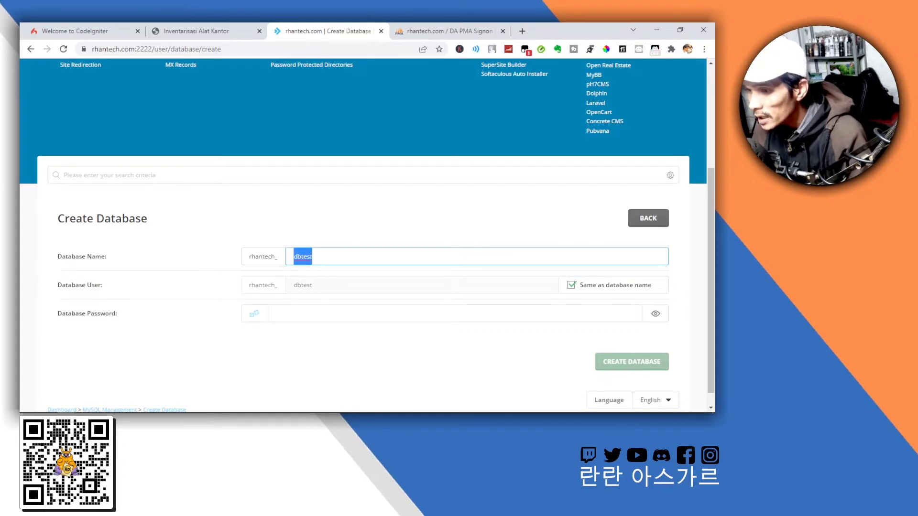
{"action": "key", "text": "Tab"}
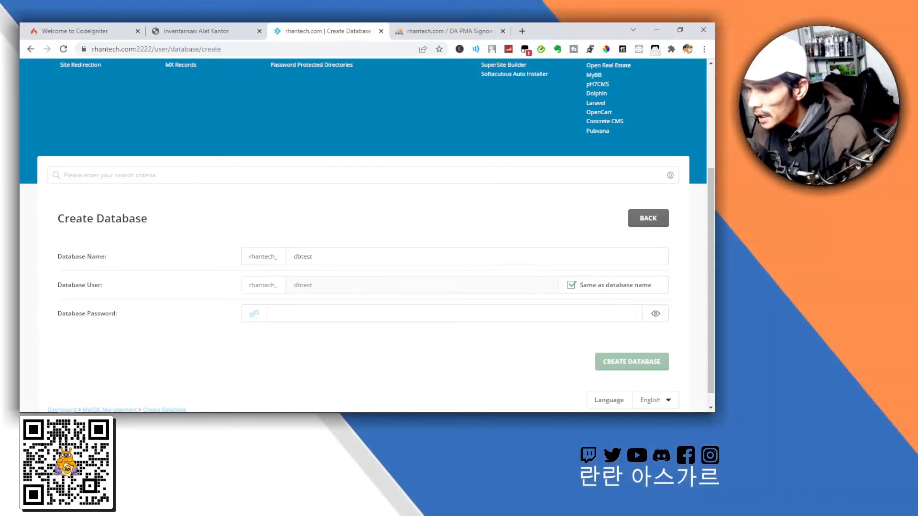
{"action": "key", "text": "shift+Tab"}
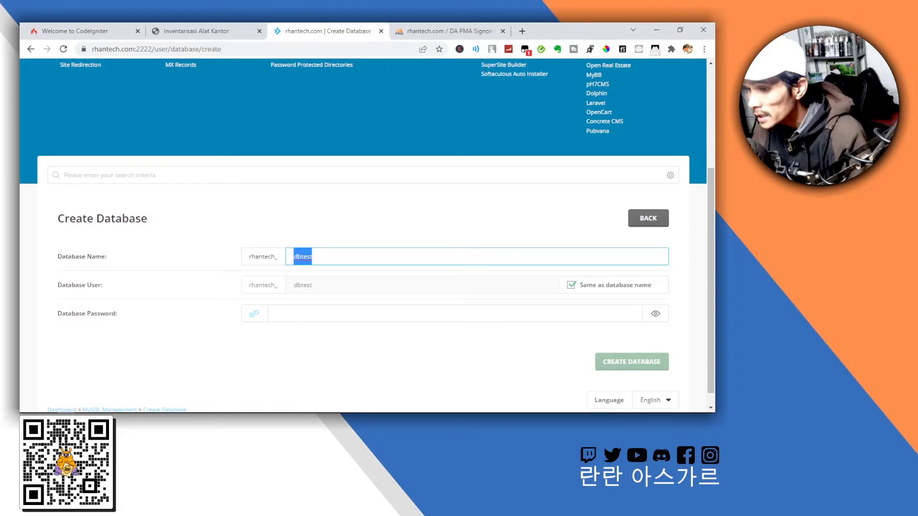
{"action": "key", "text": "Tab"}
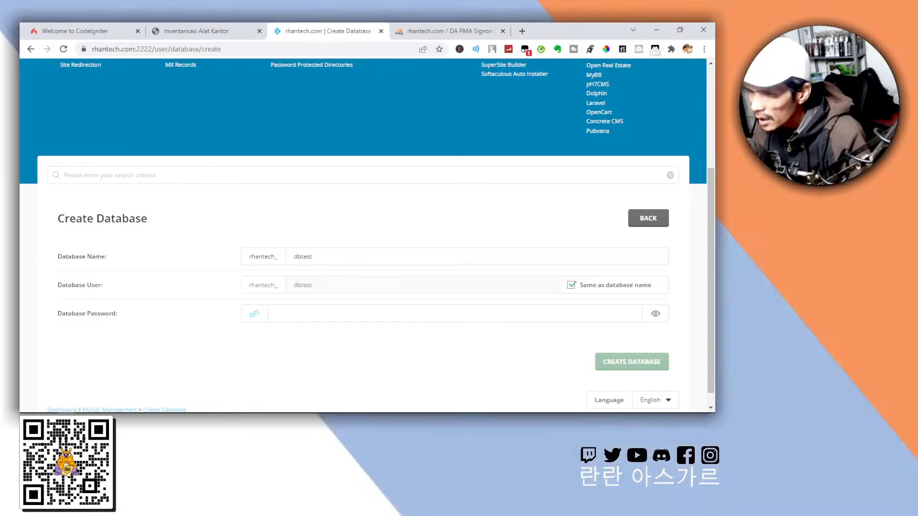
{"action": "scroll", "coordinate": [366, 235], "scroll_direction": "down", "scroll_amount": 1}
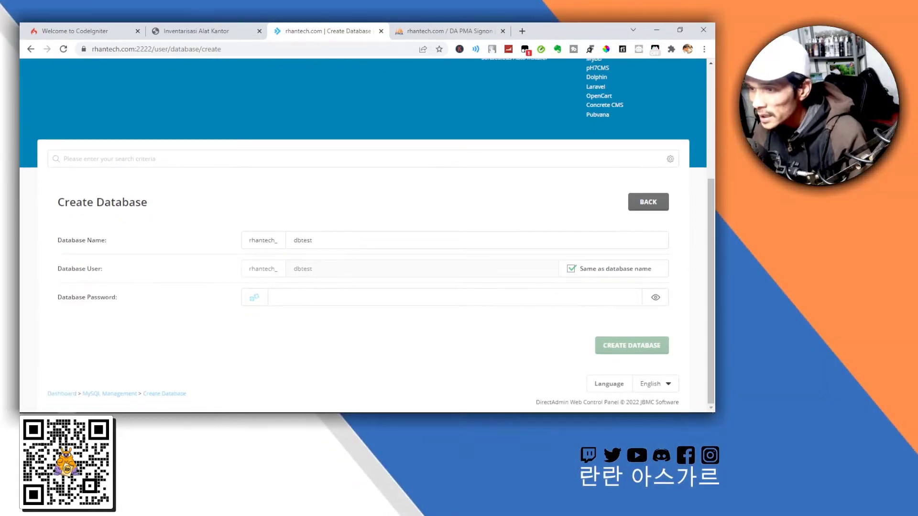
Step: Enter the database password for the new dbtest database
{"action": "left_click", "coordinate": [311, 241]}
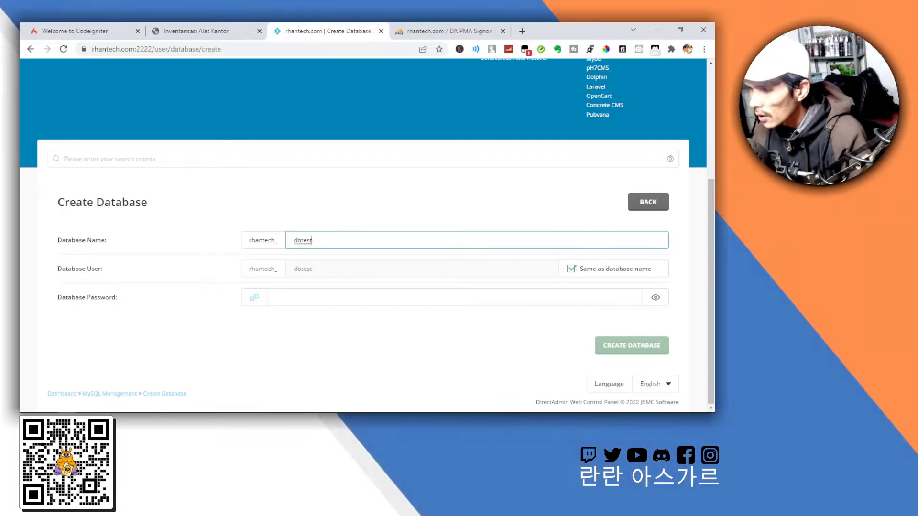
{"action": "left_click", "coordinate": [311, 297]}
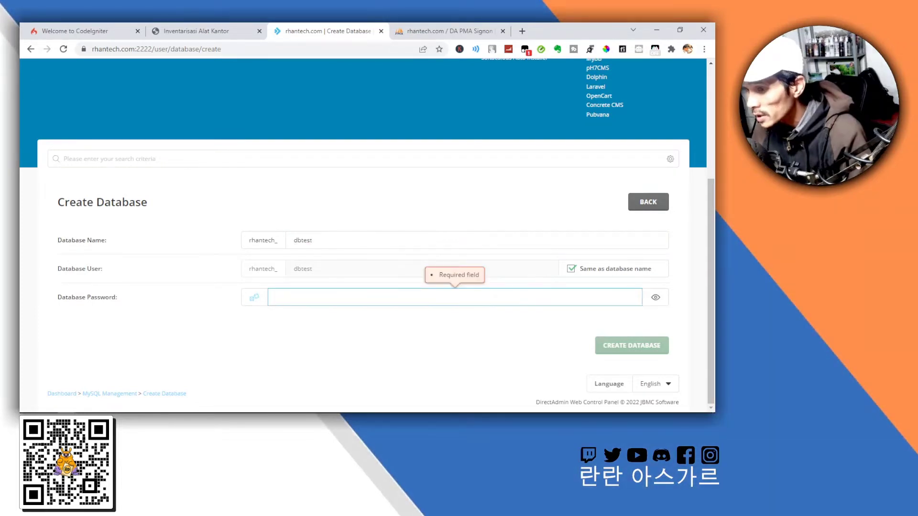
{"action": "key", "text": "ctrl+v"}
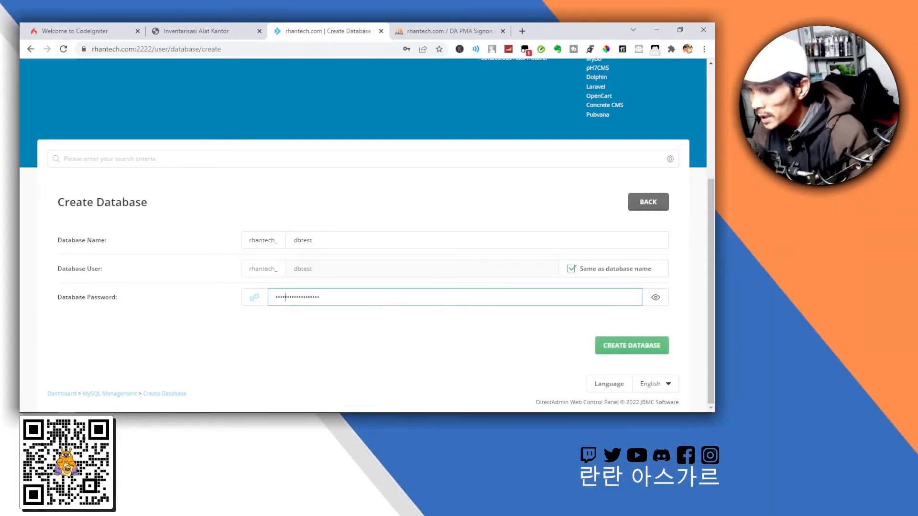
{"action": "double_click", "coordinate": [303, 240]}
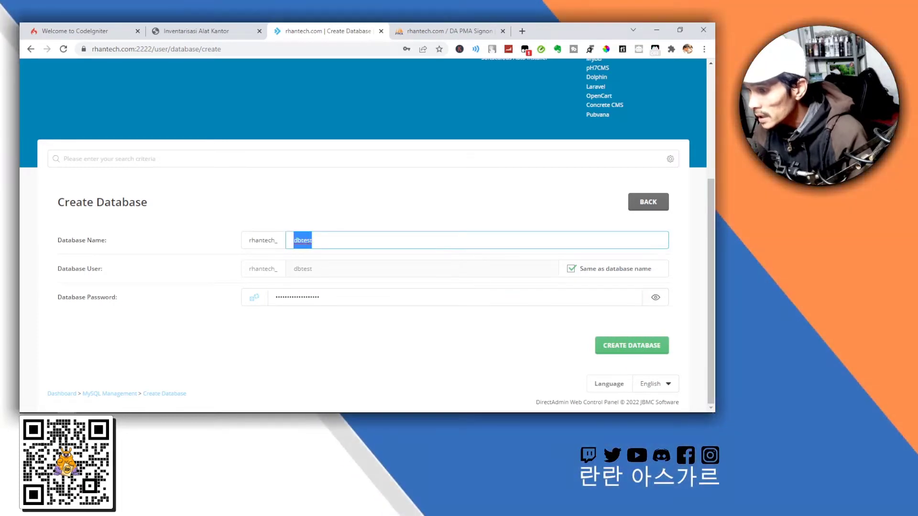
{"action": "left_click", "coordinate": [101, 268]}
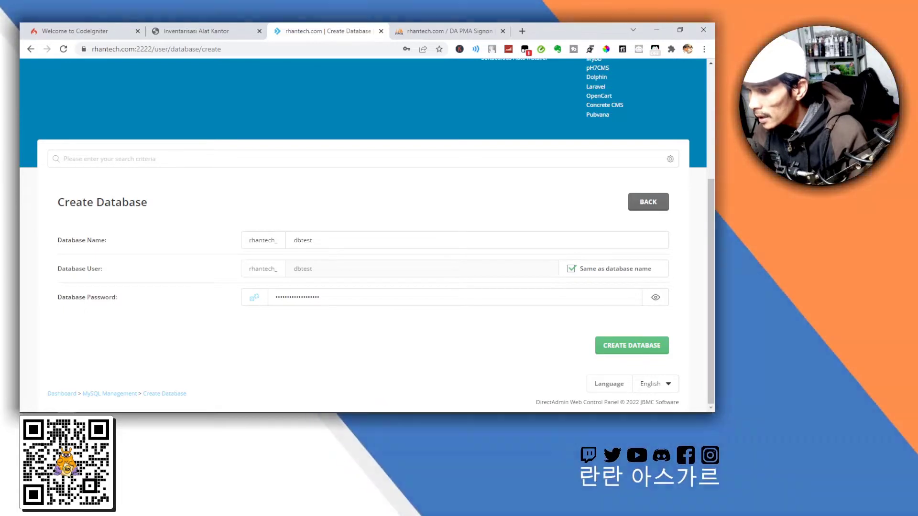
{"action": "double_click", "coordinate": [303, 240]}
{"action": "left_click", "coordinate": [311, 269]}
{"action": "key", "text": "shift+Tab"}
{"action": "key", "text": "Tab"}
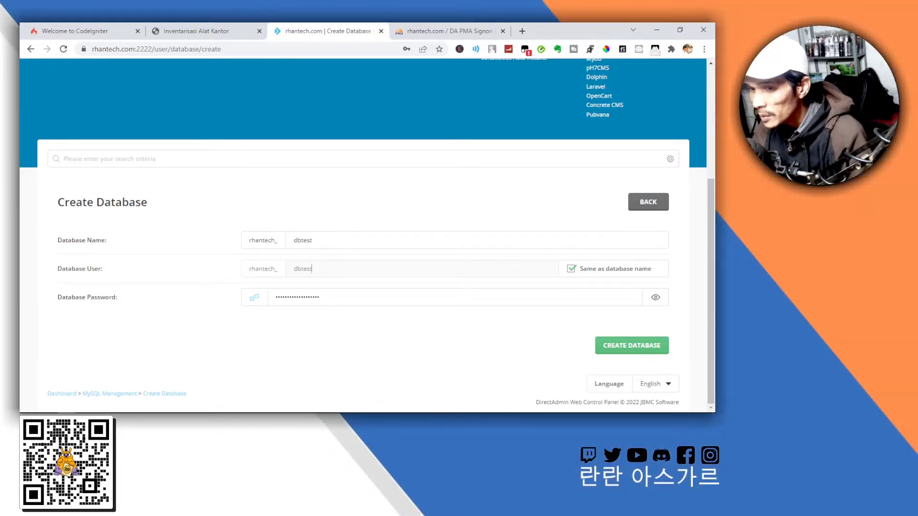
{"action": "left_click", "coordinate": [570, 269]}
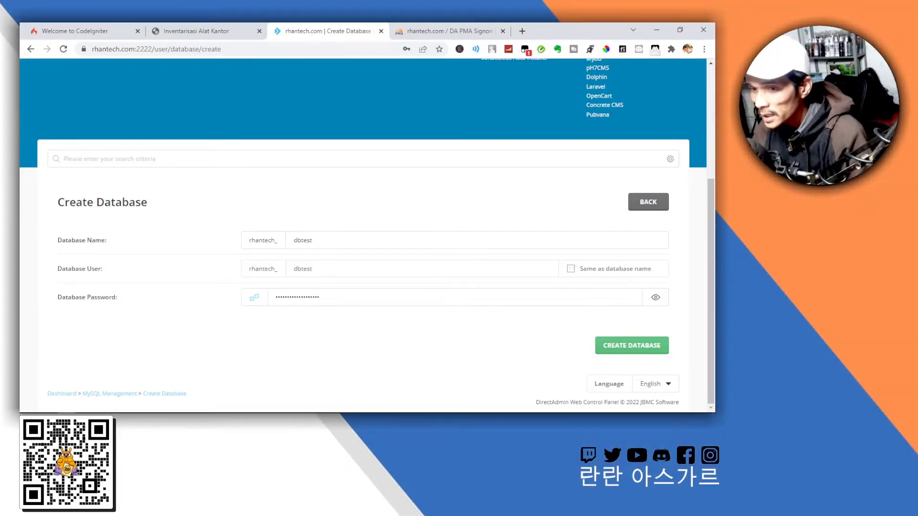
{"action": "left_click", "coordinate": [312, 268]}
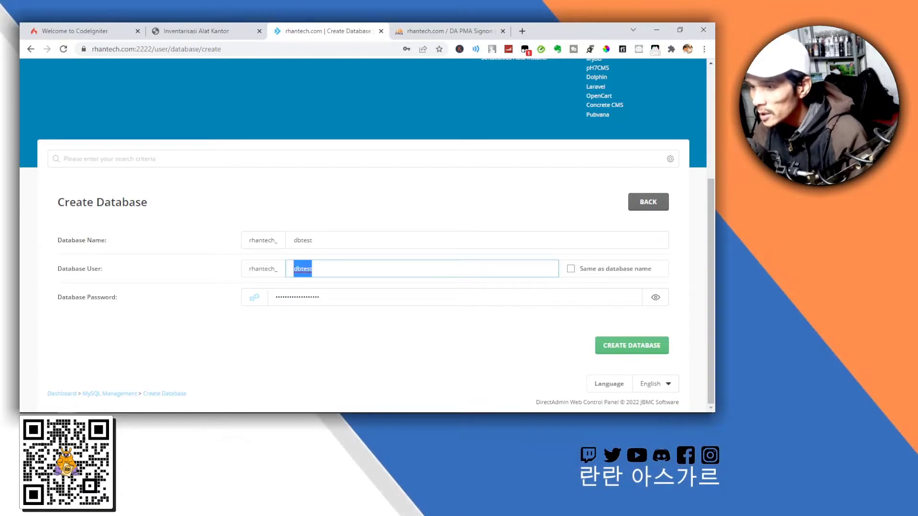
{"action": "left_click", "coordinate": [571, 268]}
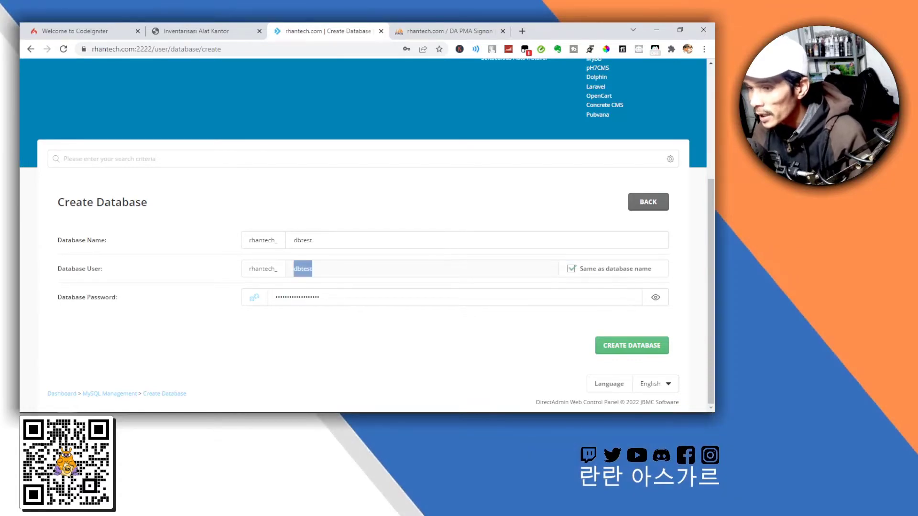
Step: Create the dbtest database with the entered settings, and view its users and access hosts
{"action": "double_click", "coordinate": [319, 297]}
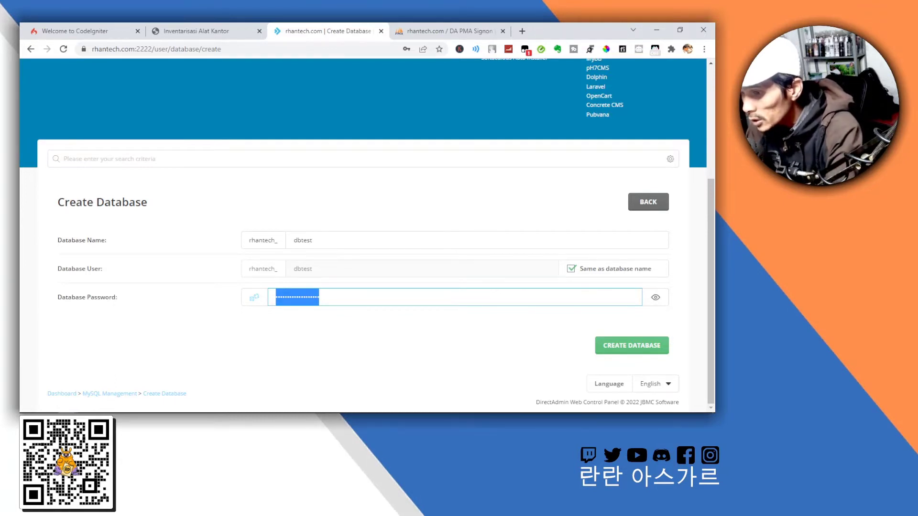
{"action": "left_click", "coordinate": [632, 346]}
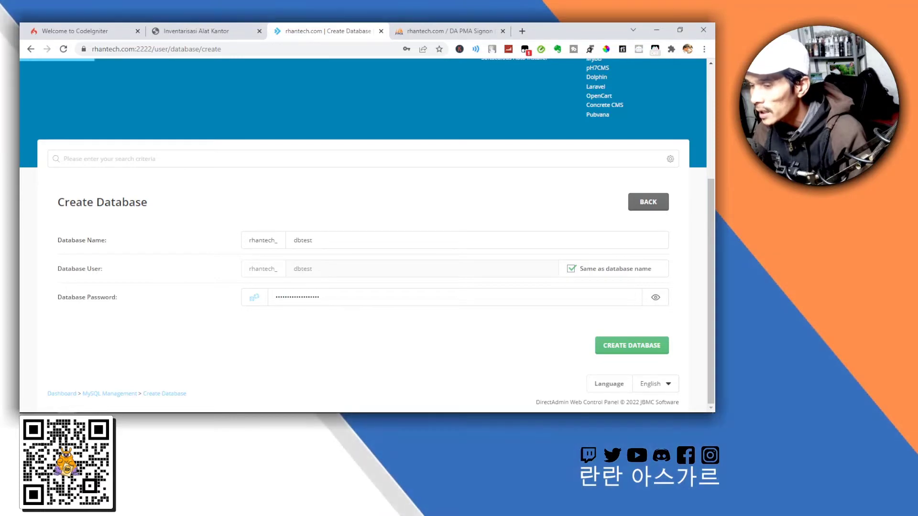
{"action": "mouse_move", "coordinate": [255, 411]}
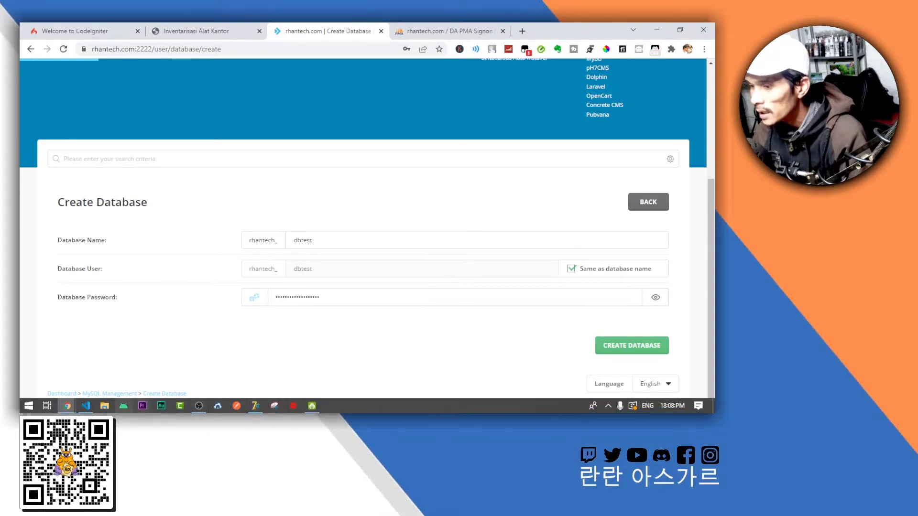
{"action": "left_click", "coordinate": [85, 406]}
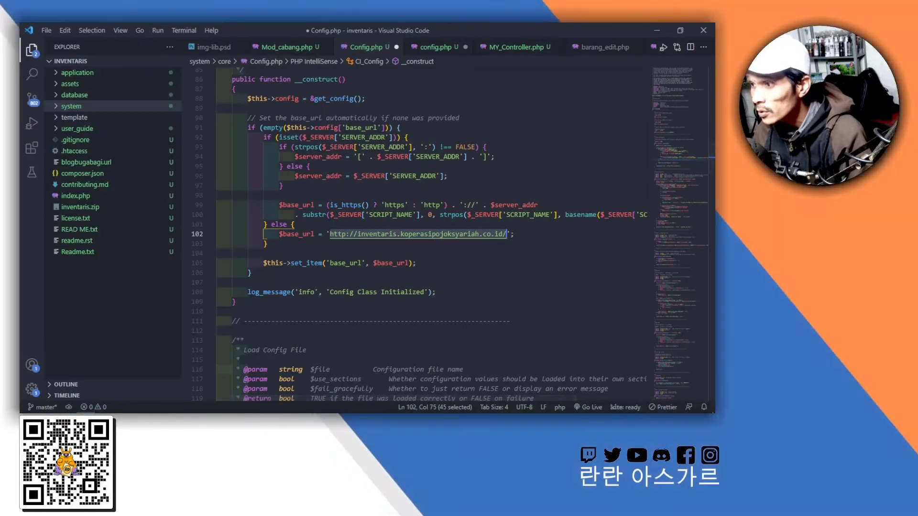
{"action": "key", "text": "alt+Tab"}
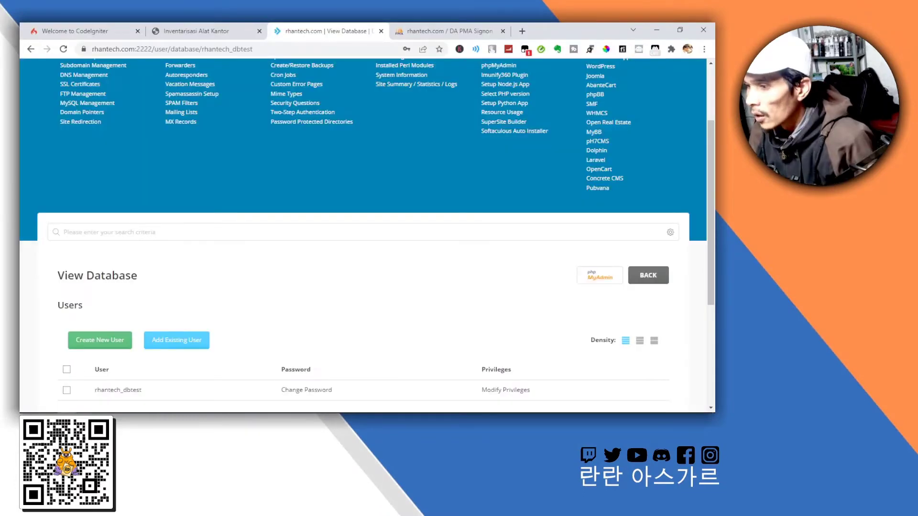
{"action": "scroll", "coordinate": [363, 230], "scroll_direction": "down", "scroll_amount": 2}
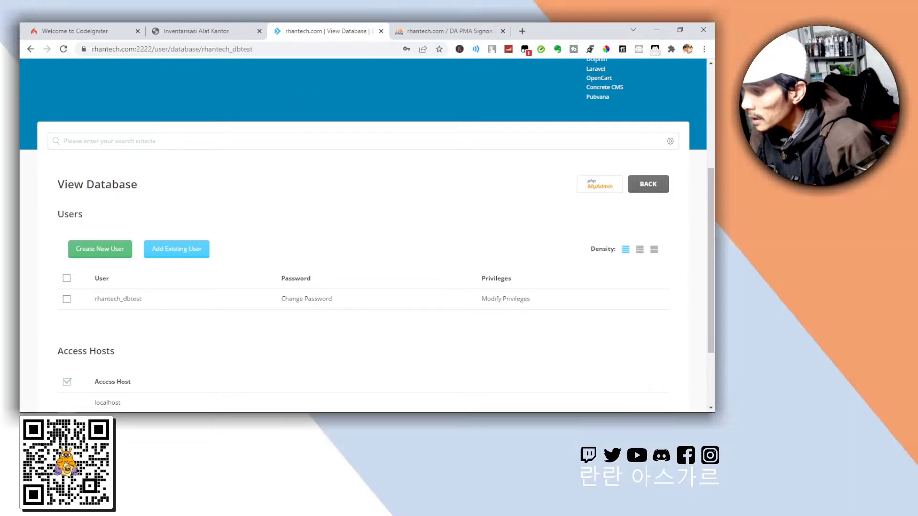
Step: Review the new database's name, host, username and password in the Notepad note, then return to the database page in Chrome
{"action": "mouse_move", "coordinate": [85, 411]}
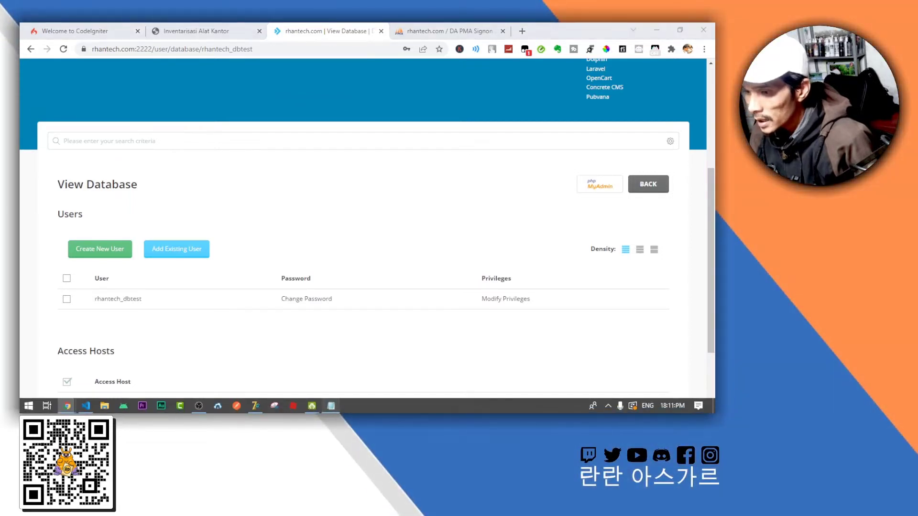
{"action": "left_click", "coordinate": [331, 406]}
{"action": "left_click_drag", "start_coordinate": [501, 106], "coordinate": [477, 118]}
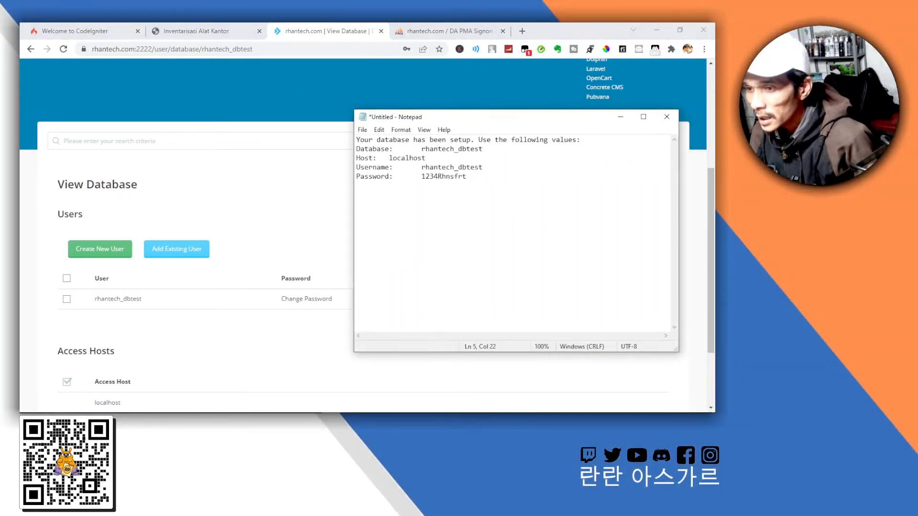
{"action": "key", "text": "shift+Home"}
{"action": "key", "text": "shift+Up"}
{"action": "key", "text": "shift+Up"}
{"action": "key", "text": "shift+Up"}
{"action": "key", "text": "shift+Up"}
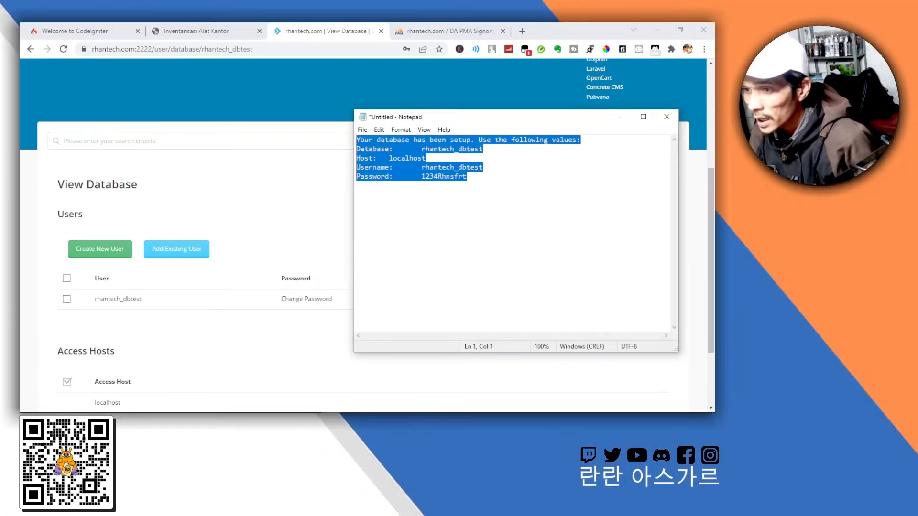
{"action": "left_click", "coordinate": [467, 177]}
{"action": "left_click_drag", "start_coordinate": [467, 176], "coordinate": [356, 149]}
{"action": "mouse_move", "coordinate": [259, 408]}
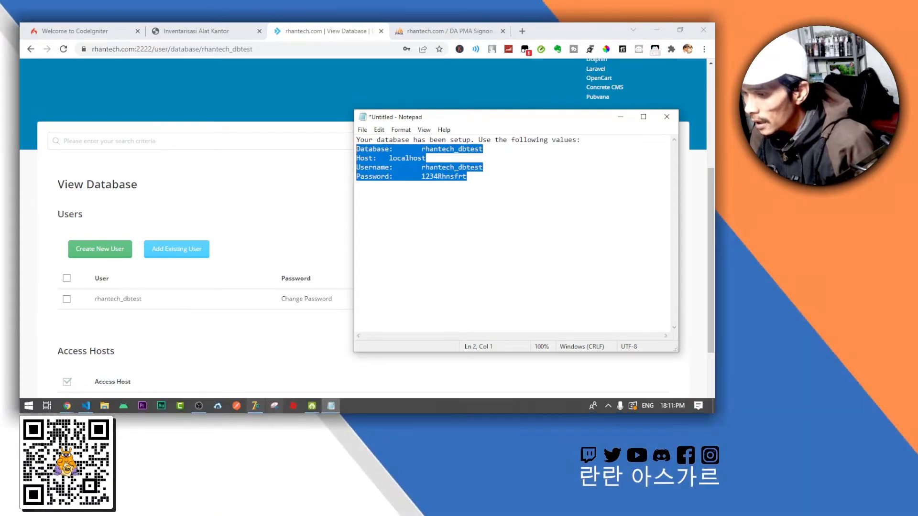
{"action": "left_click_drag", "start_coordinate": [433, 121], "coordinate": [420, 140]}
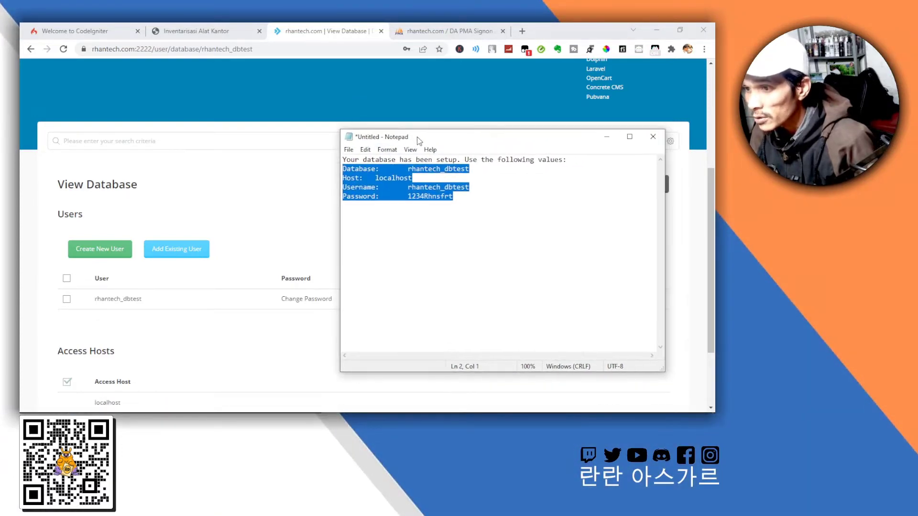
{"action": "key", "text": "alt+Tab"}
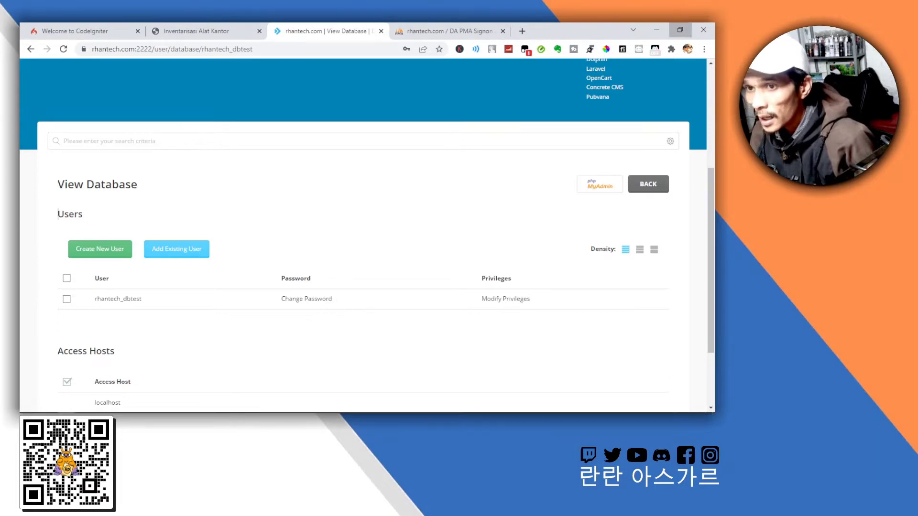
{"action": "left_click", "coordinate": [680, 30]}
{"action": "left_click_drag", "start_coordinate": [625, 120], "coordinate": [590, 150]}
{"action": "left_click", "coordinate": [306, 39]}
{"action": "left_click_drag", "start_coordinate": [306, 39], "coordinate": [305, 82]}
{"action": "left_click", "coordinate": [668, 148]}
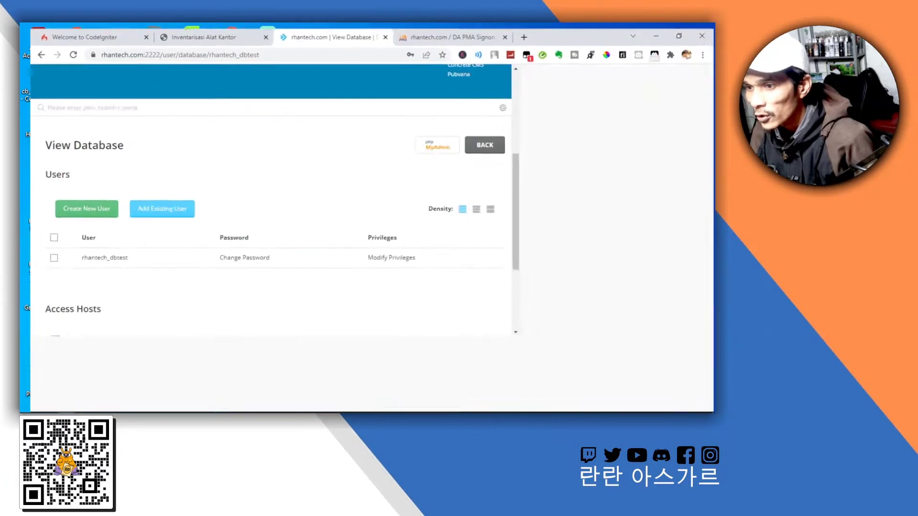
{"action": "scroll", "coordinate": [364, 215], "scroll_direction": "up", "scroll_amount": 3}
{"action": "scroll", "coordinate": [363, 234], "scroll_direction": "down", "scroll_amount": 1}
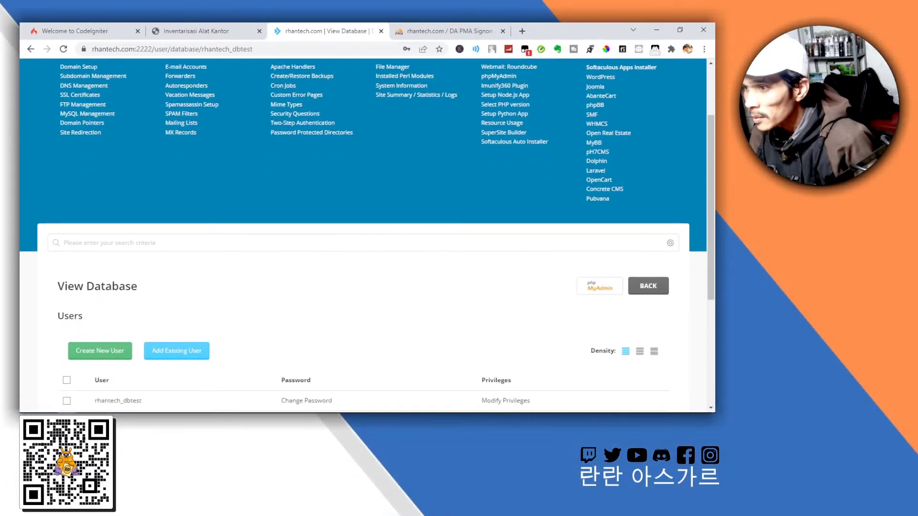
Step: Open phpMyAdmin afresh from the hosting control panel, keeping only one phpMyAdmin page open
{"action": "scroll", "coordinate": [364, 234], "scroll_direction": "up", "scroll_amount": 2}
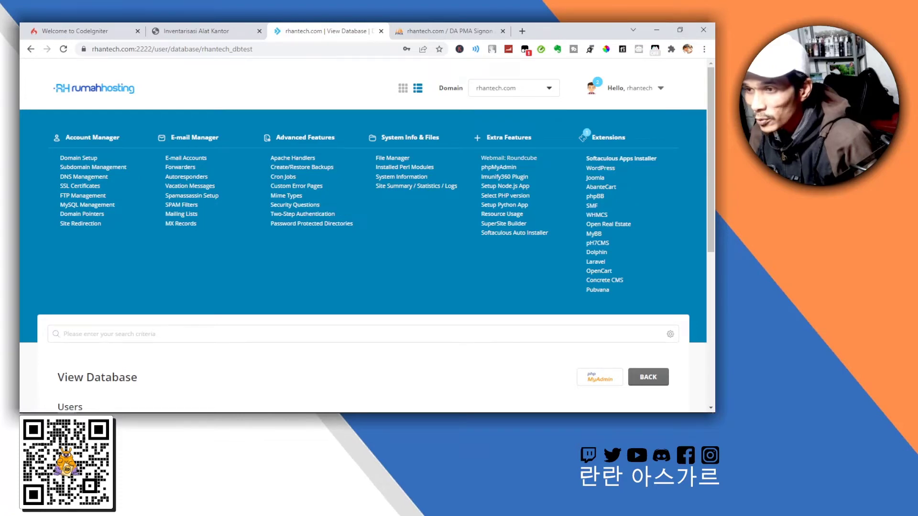
{"action": "left_click", "coordinate": [448, 31]}
{"action": "left_click", "coordinate": [328, 31]}
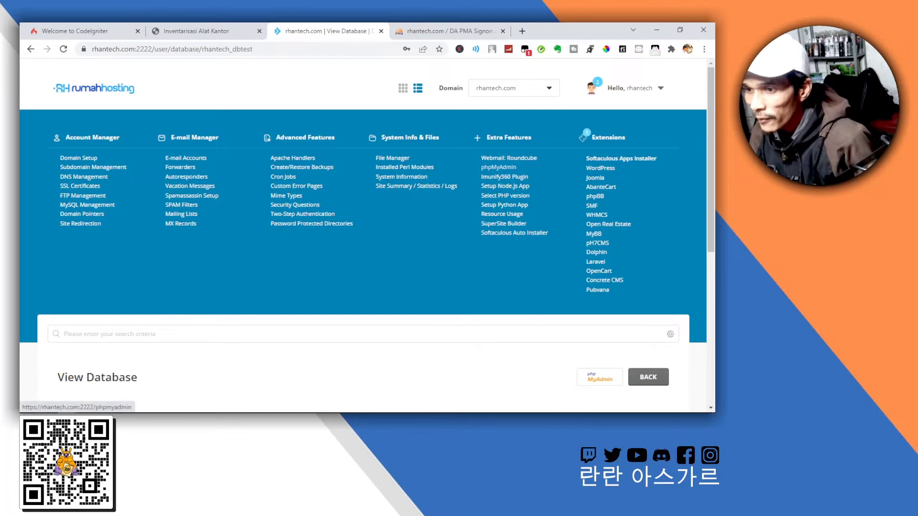
{"action": "left_click", "coordinate": [499, 167]}
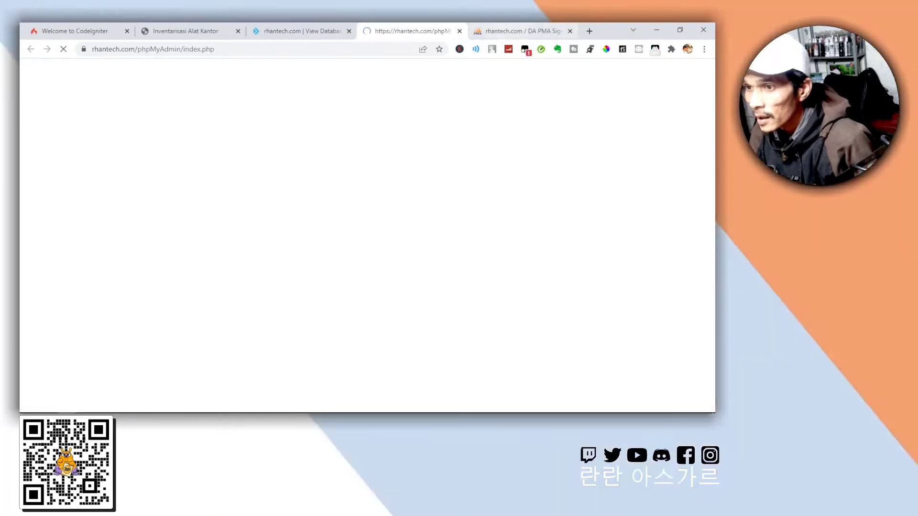
{"action": "key", "text": "ctrl+w"}
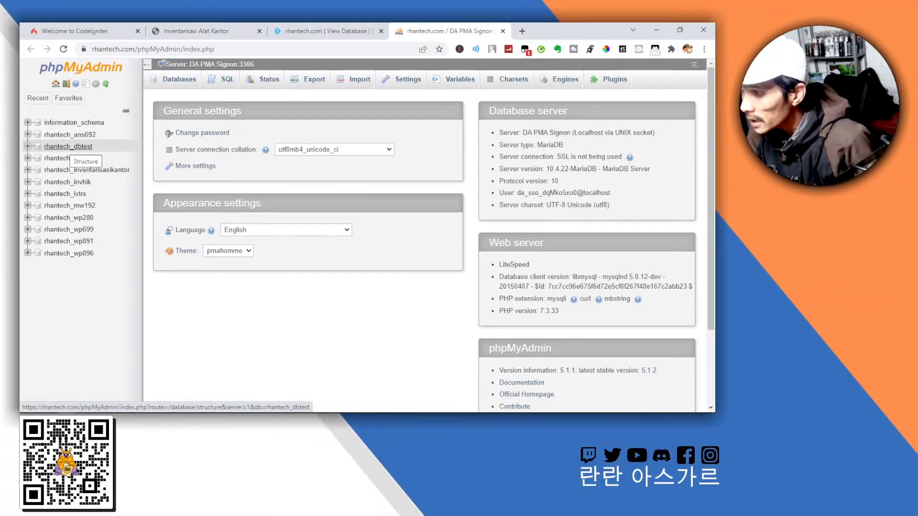
Step: Import db_test.sql from the Desktop into the rhantech_dbtest database, with utf-8 as character set and SQL as format
{"action": "left_click", "coordinate": [71, 146]}
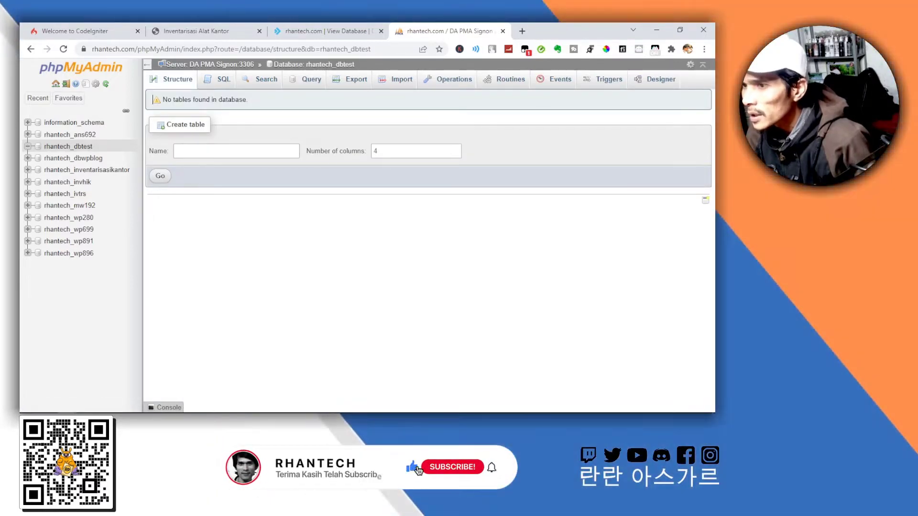
{"action": "left_click", "coordinate": [396, 79]}
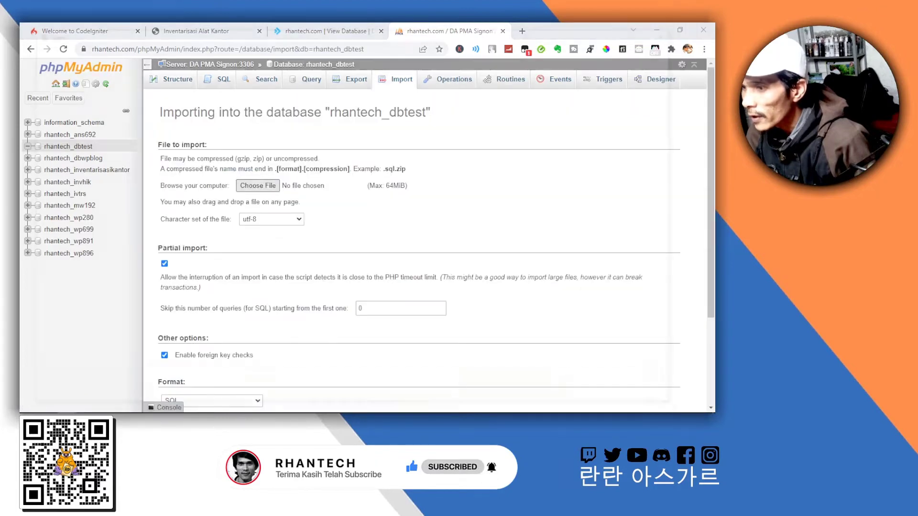
{"action": "left_click", "coordinate": [257, 186]}
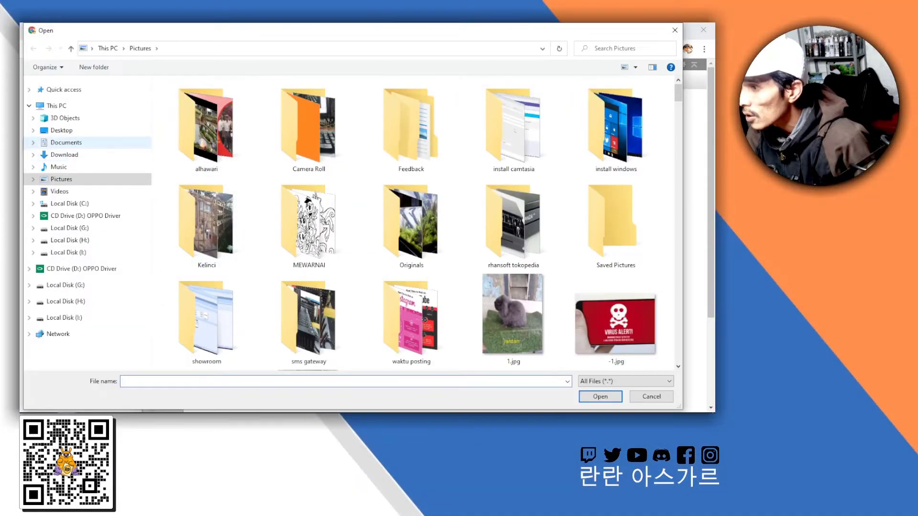
{"action": "left_click", "coordinate": [61, 130]}
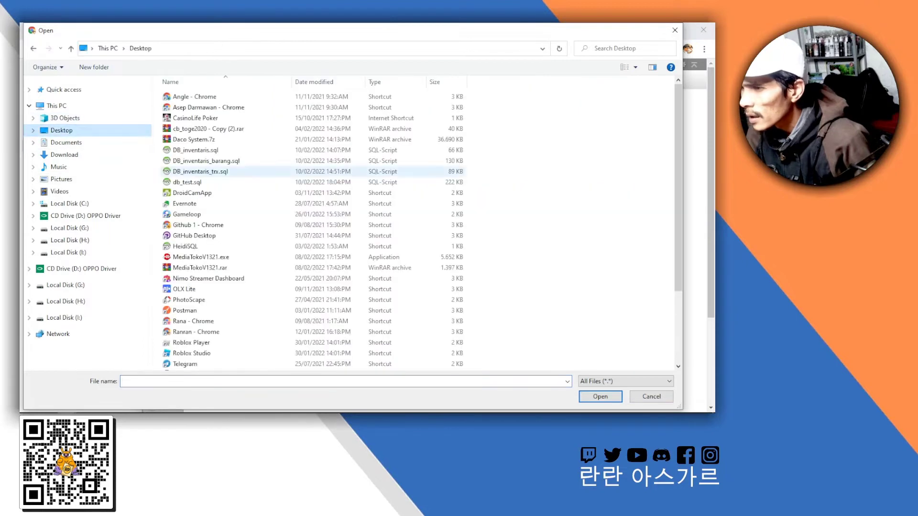
{"action": "left_click", "coordinate": [314, 82]}
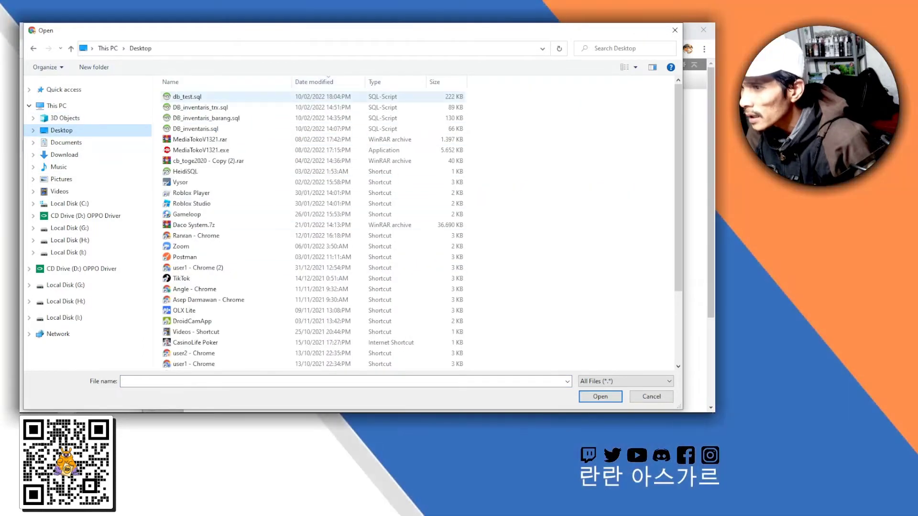
{"action": "left_click", "coordinate": [287, 97]}
{"action": "key", "text": "Return"}
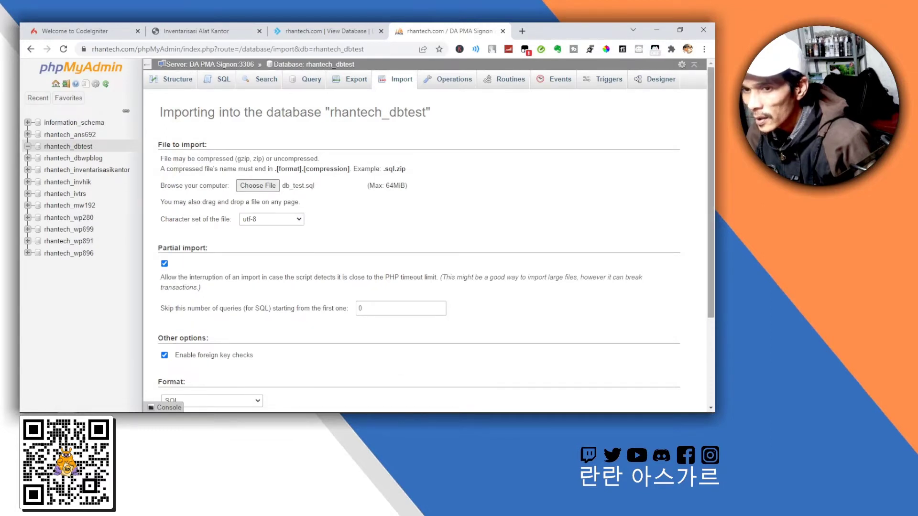
{"action": "scroll", "coordinate": [424, 251], "scroll_direction": "down", "scroll_amount": 3}
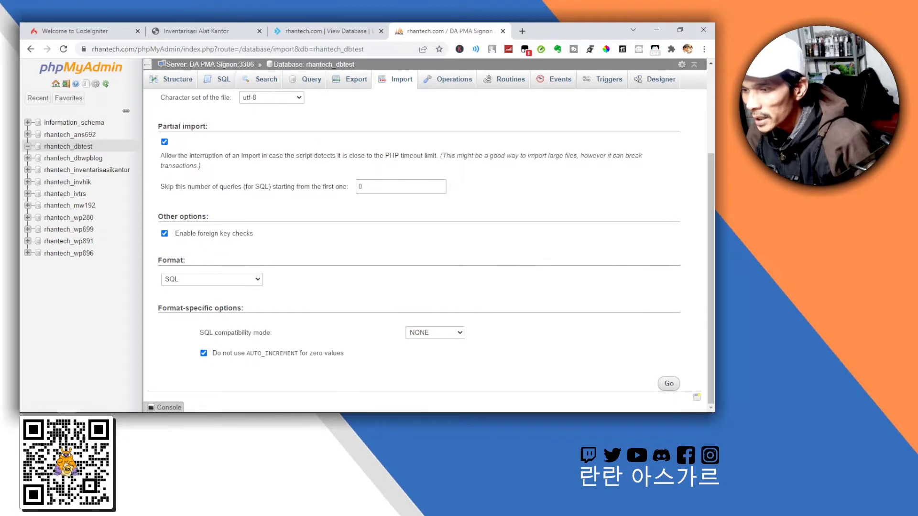
{"action": "left_click", "coordinate": [669, 383]}
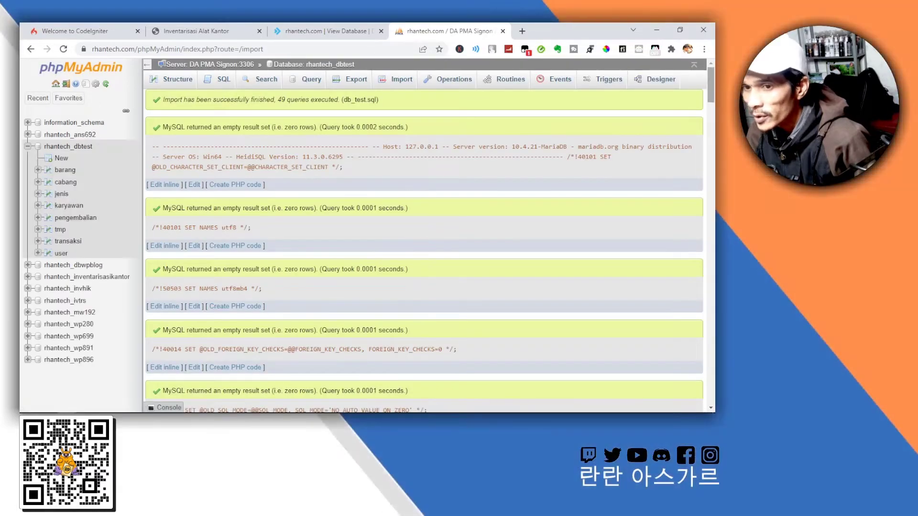
Step: Open the rhantech_dbtest database's table list and browse the rows of its barang table to check the imported data
{"action": "mouse_move", "coordinate": [710, 84]}
{"action": "left_mouse_down"}
{"action": "mouse_move", "coordinate": [710, 385]}
{"action": "mouse_move", "coordinate": [710, 83]}
{"action": "left_mouse_up"}
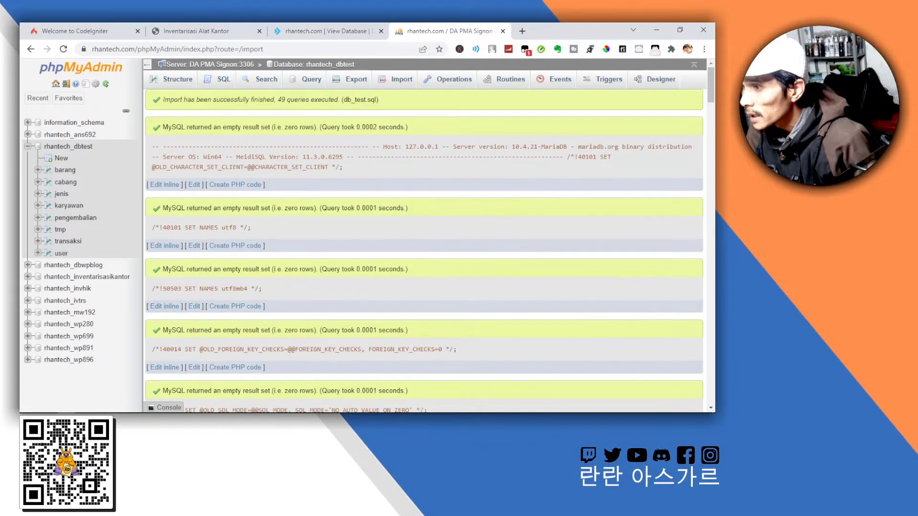
{"action": "left_click", "coordinate": [68, 146]}
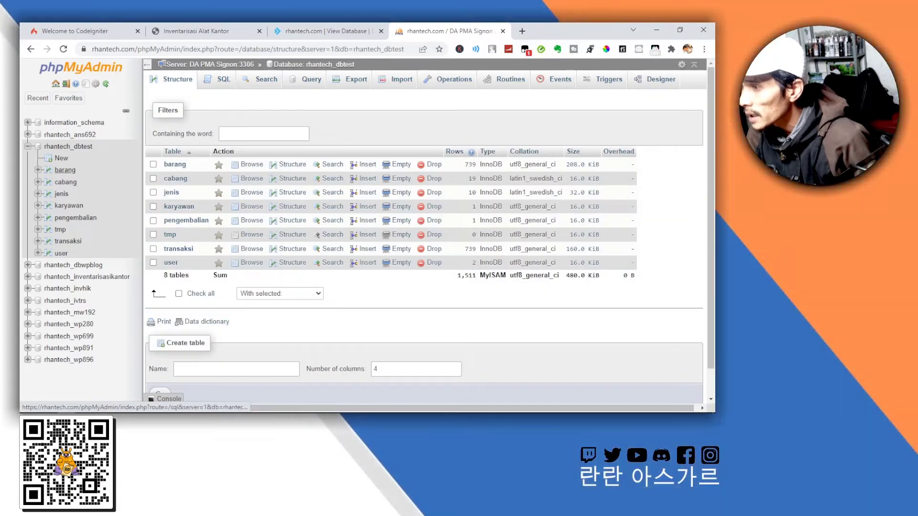
{"action": "left_click", "coordinate": [65, 170]}
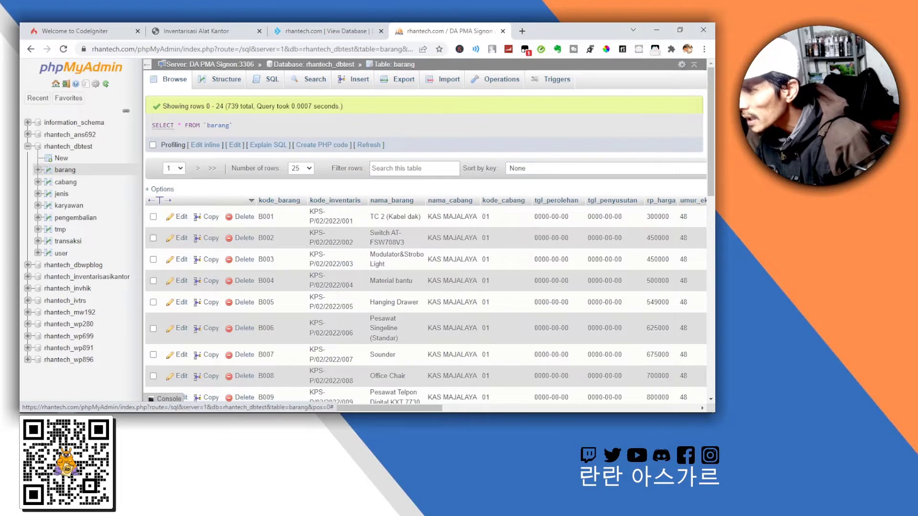
{"action": "scroll", "coordinate": [430, 295], "scroll_direction": "down", "scroll_amount": 8}
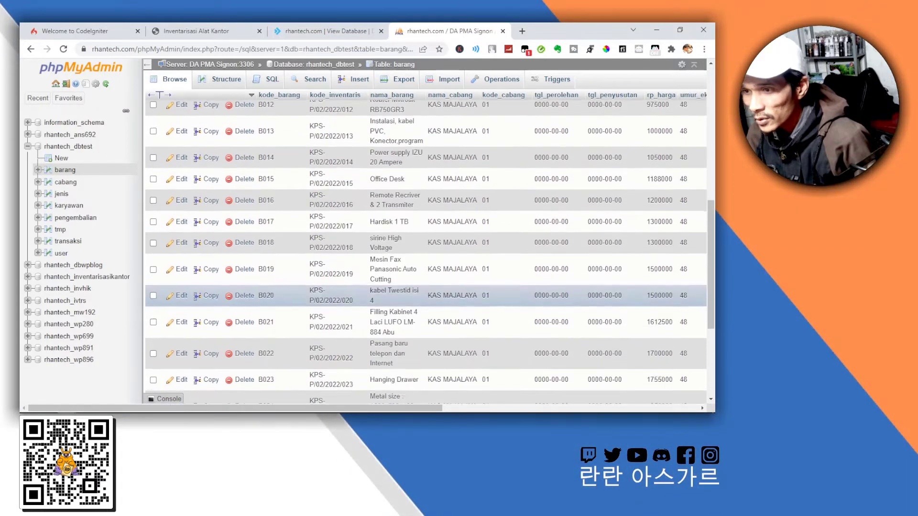
{"action": "scroll", "coordinate": [430, 295], "scroll_direction": "up", "scroll_amount": 8}
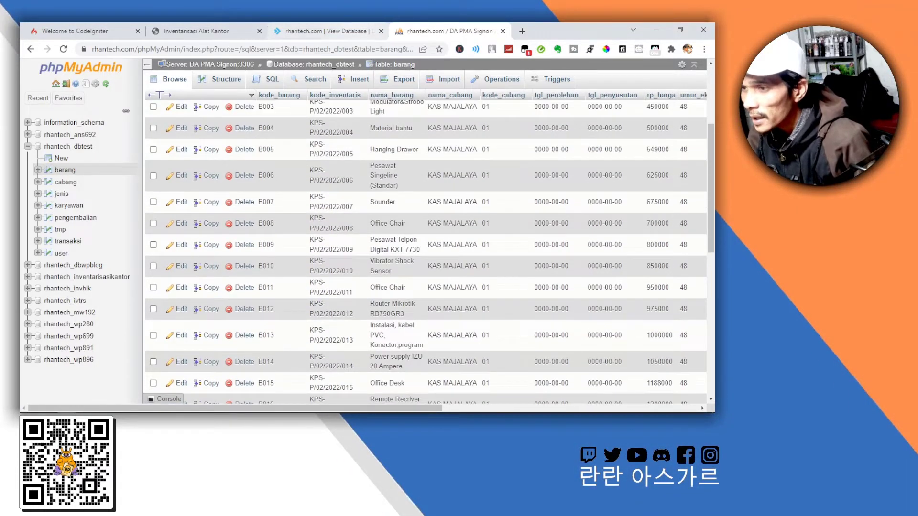
{"action": "left_click", "coordinate": [328, 31]}
{"action": "left_click", "coordinate": [448, 31]}
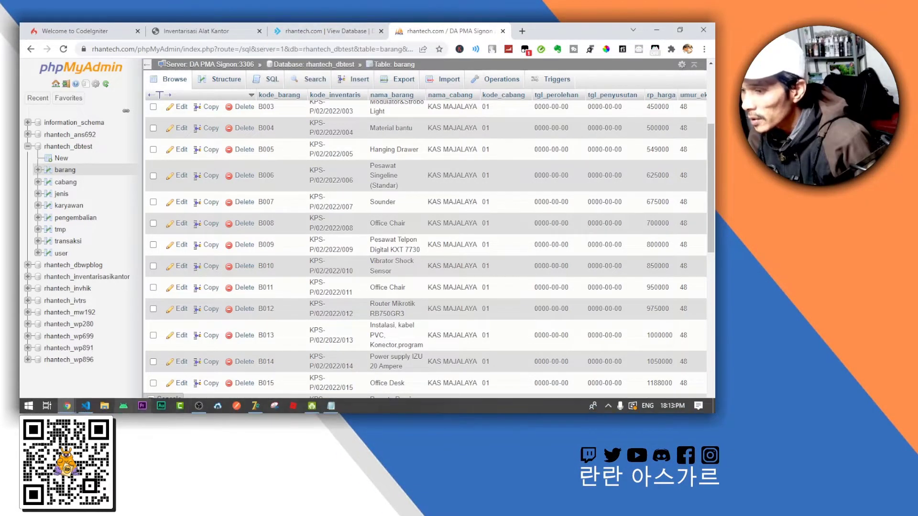
Step: Review the fallback base_url in Config.php in Visual Studio Code and the barang rows back in phpMyAdmin in Chrome
{"action": "left_click", "coordinate": [85, 406]}
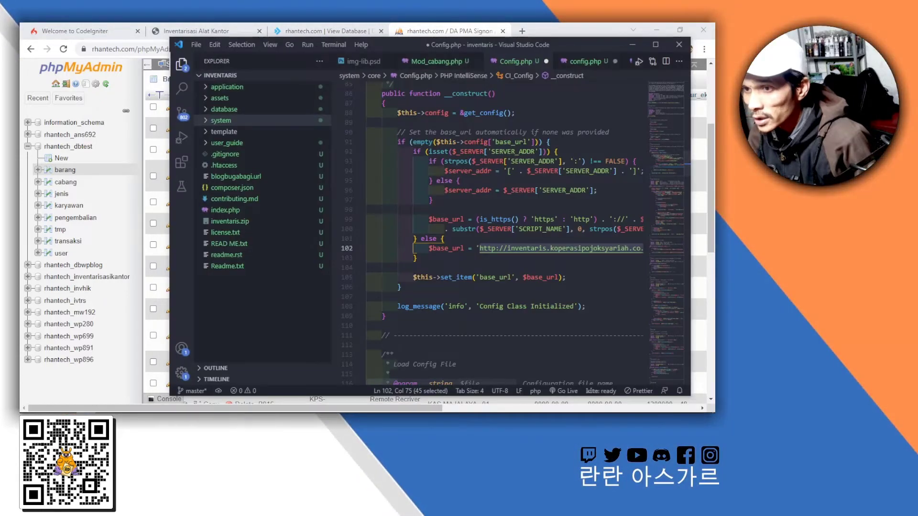
{"action": "double_click", "coordinate": [595, 45]}
{"action": "left_click", "coordinate": [526, 254]}
{"action": "left_click_drag", "start_coordinate": [514, 233], "coordinate": [322, 234]}
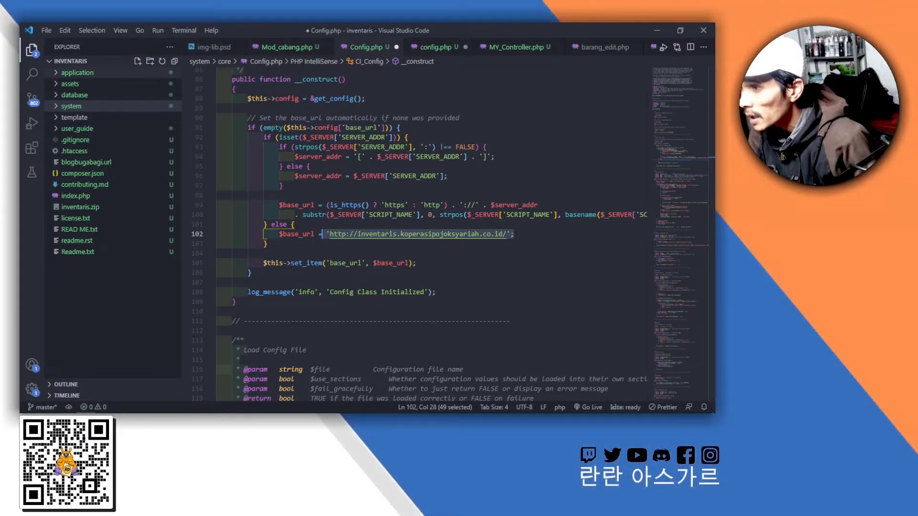
{"action": "key", "text": "alt+Tab"}
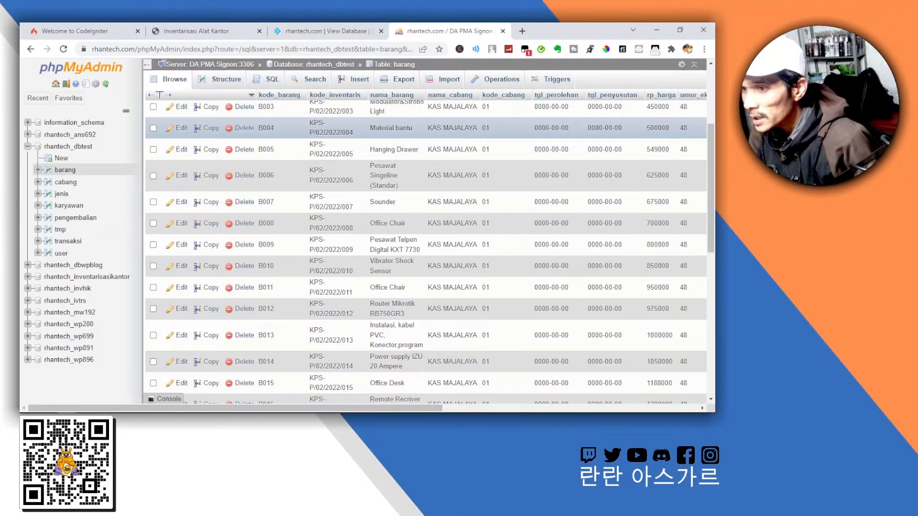
{"action": "scroll", "coordinate": [425, 239], "scroll_direction": "up", "scroll_amount": 3}
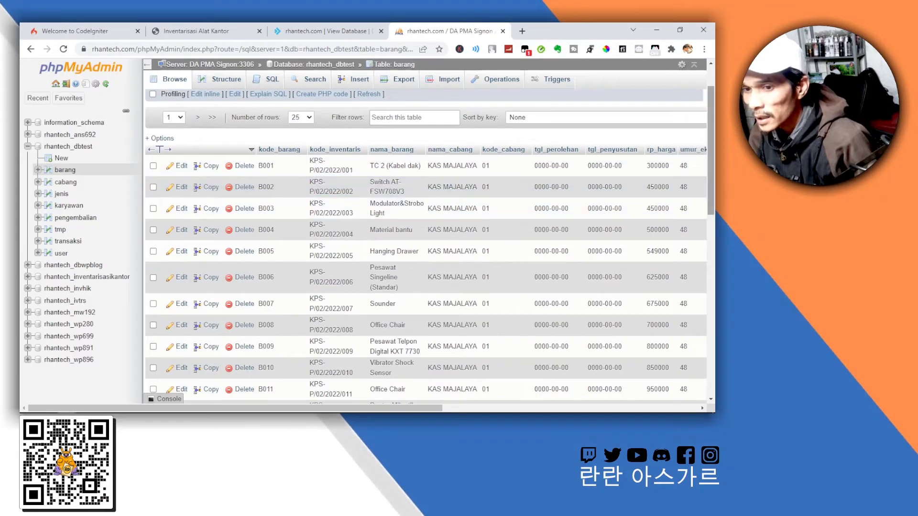
{"action": "scroll", "coordinate": [425, 277], "scroll_direction": "down", "scroll_amount": 3}
{"action": "scroll", "coordinate": [425, 277], "scroll_direction": "up", "scroll_amount": 4}
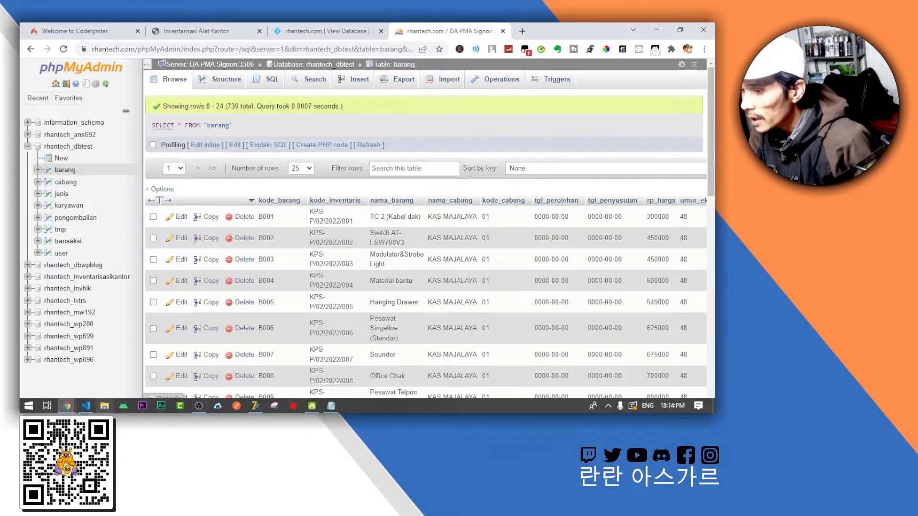
Step: Reveal the project's application folder from Visual Studio Code in File Explorer and open the inventaris folder under htdocs
{"action": "left_click", "coordinate": [86, 406]}
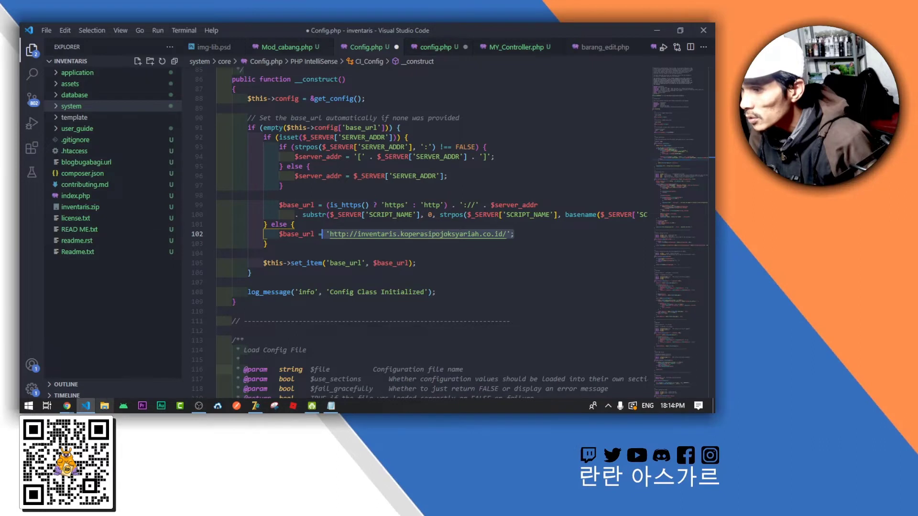
{"action": "left_click", "coordinate": [78, 73]}
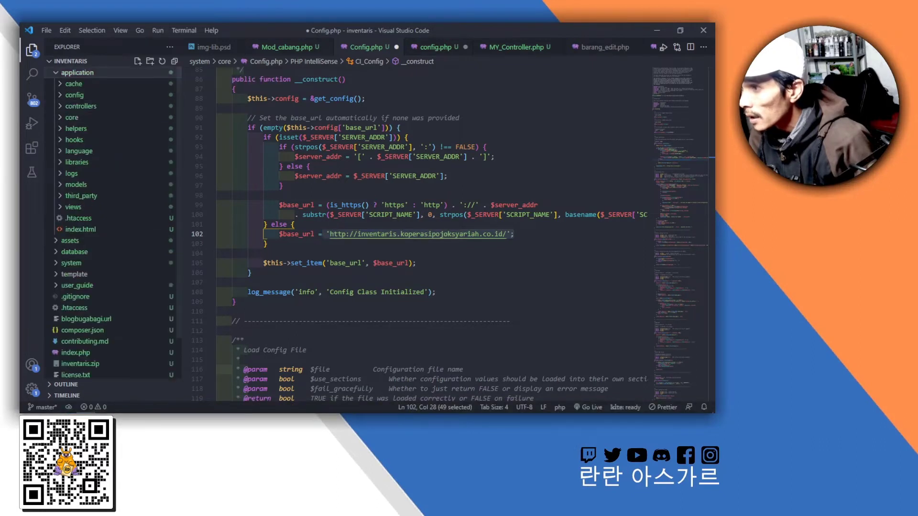
{"action": "left_click", "coordinate": [77, 73]}
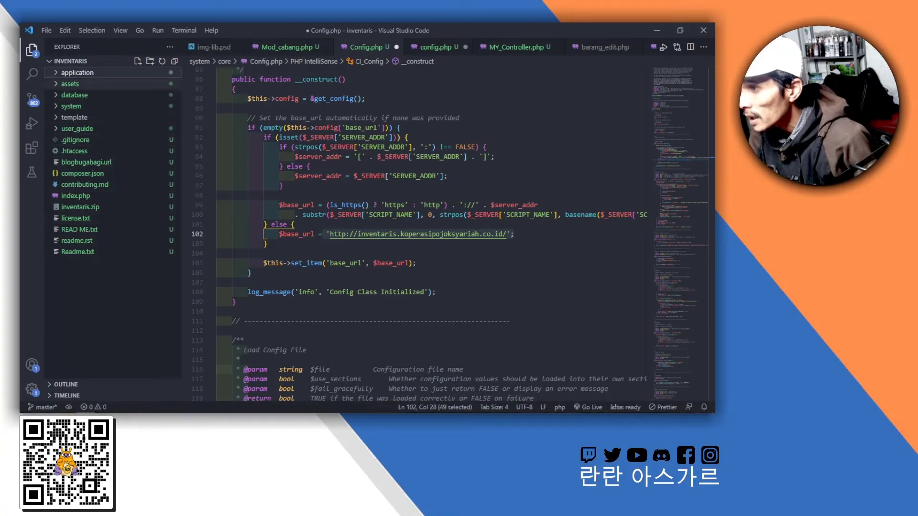
{"action": "right_click", "coordinate": [81, 76]}
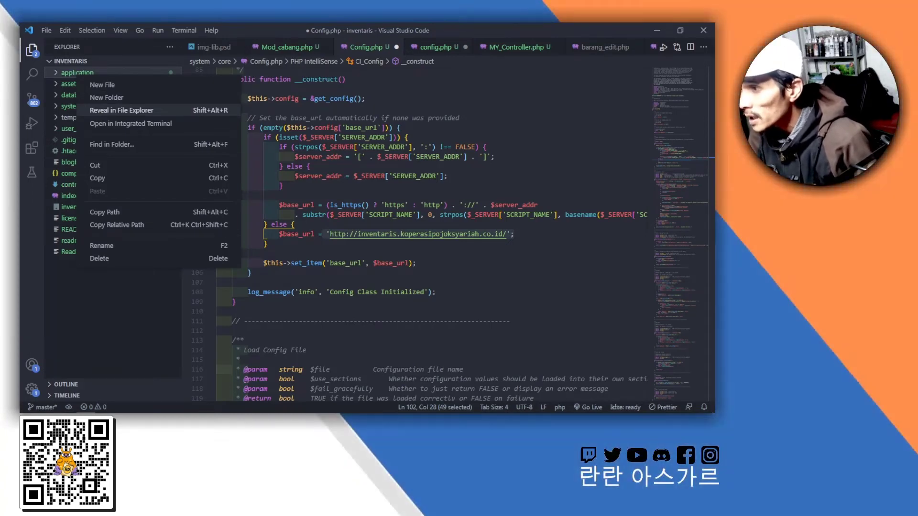
{"action": "left_click", "coordinate": [122, 110]}
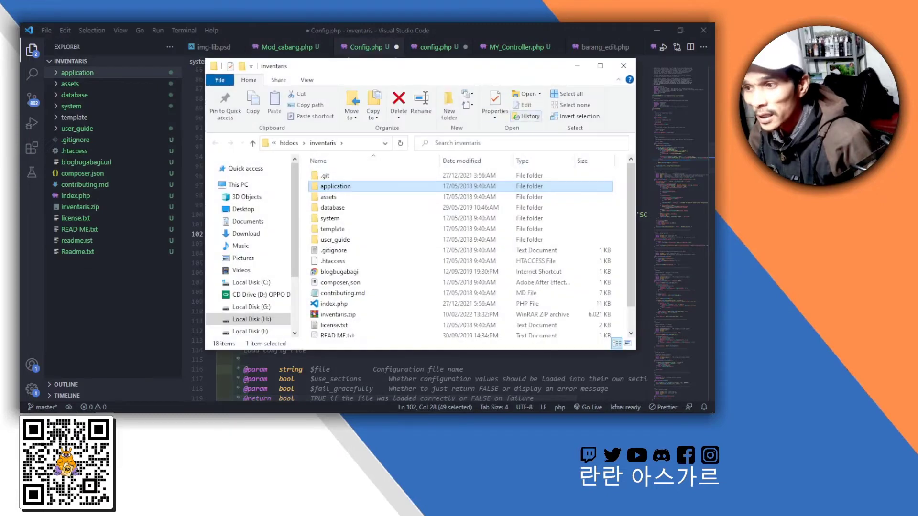
{"action": "double_click", "coordinate": [363, 66]}
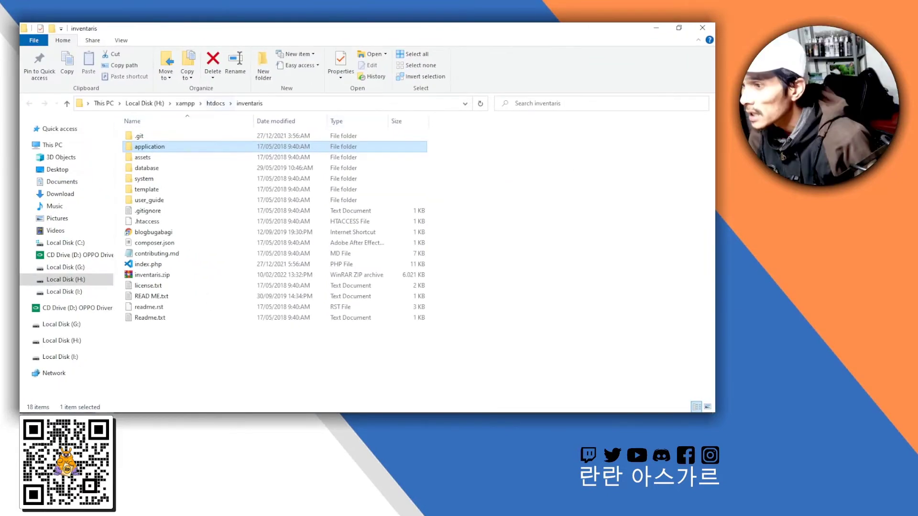
{"action": "left_click", "coordinate": [216, 103]}
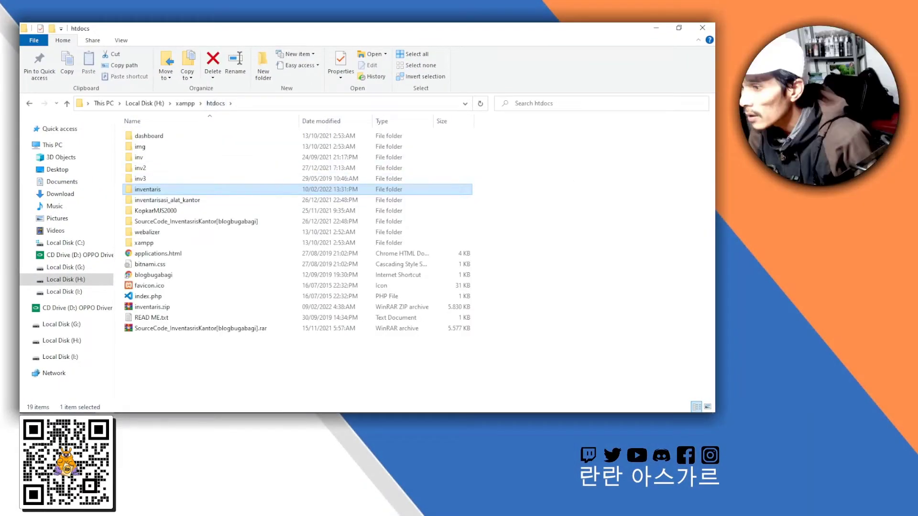
{"action": "double_click", "coordinate": [147, 189]}
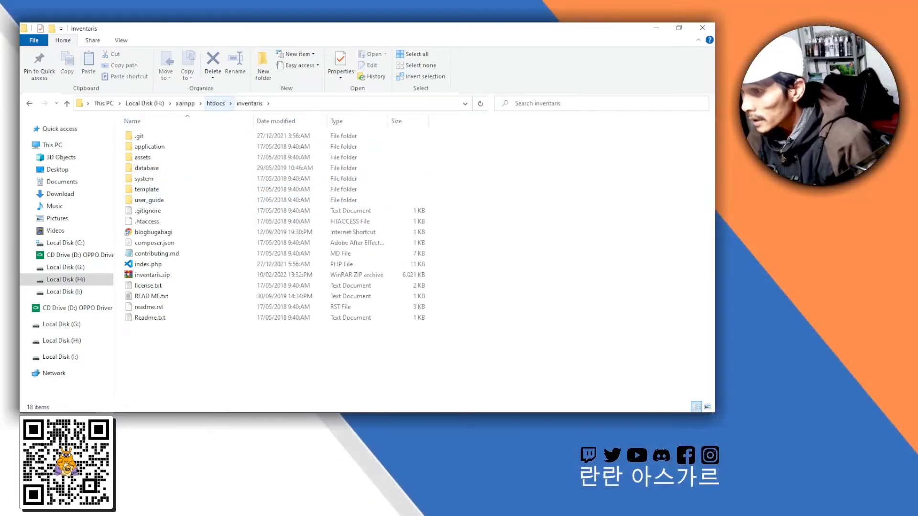
Step: Try to archive all items of the inventaris folder as inventaris.zip in ZIP format, and select the inventaris.zip file
{"action": "key", "text": "ctrl+a"}
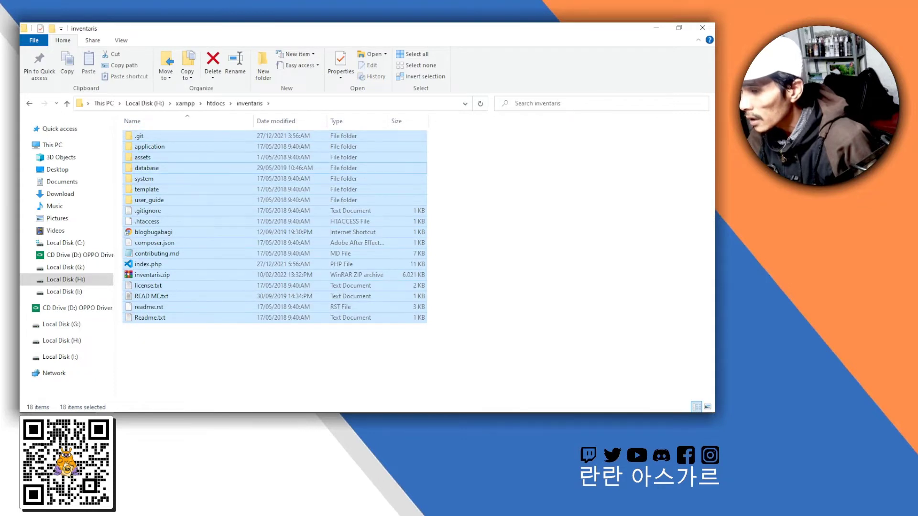
{"action": "right_click", "coordinate": [209, 166]}
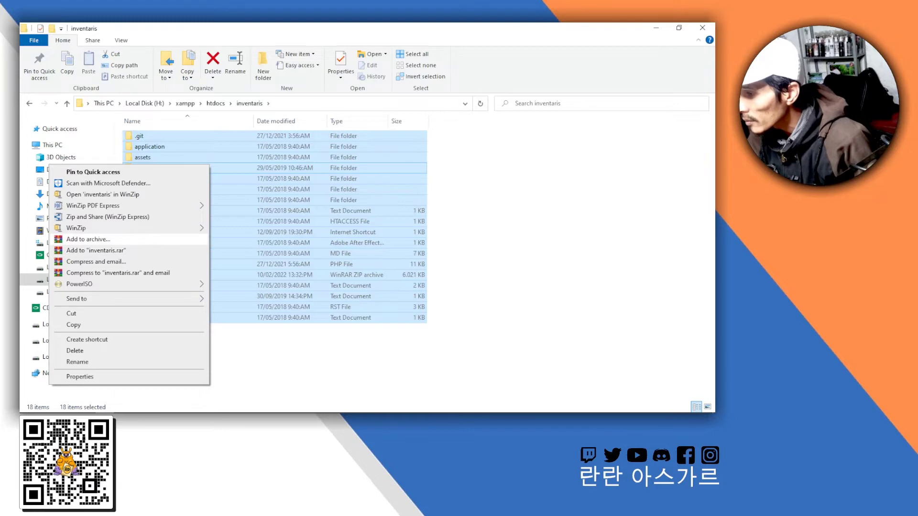
{"action": "key", "text": "Return"}
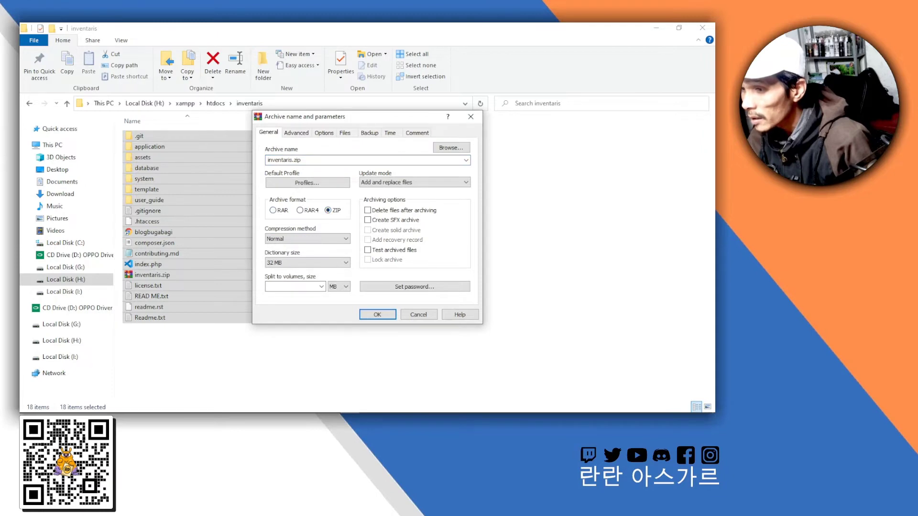
{"action": "left_click", "coordinate": [273, 210]}
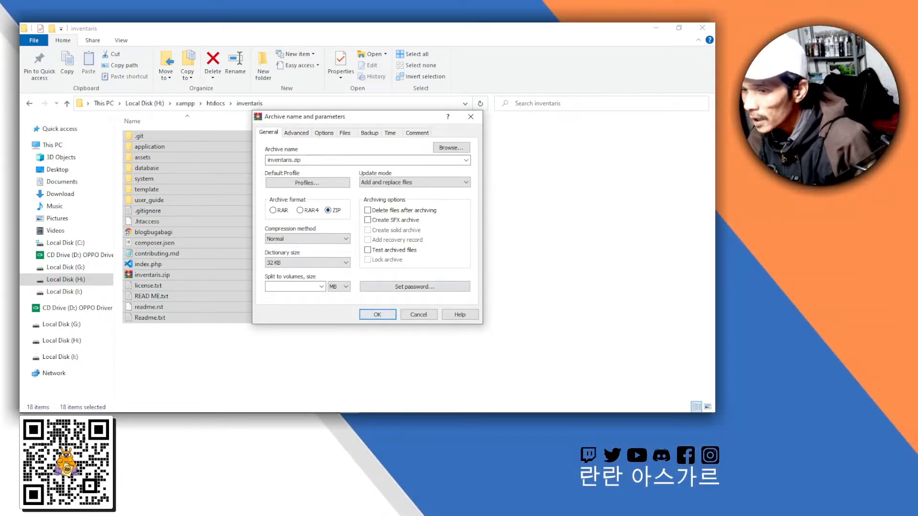
{"action": "key", "text": "Return"}
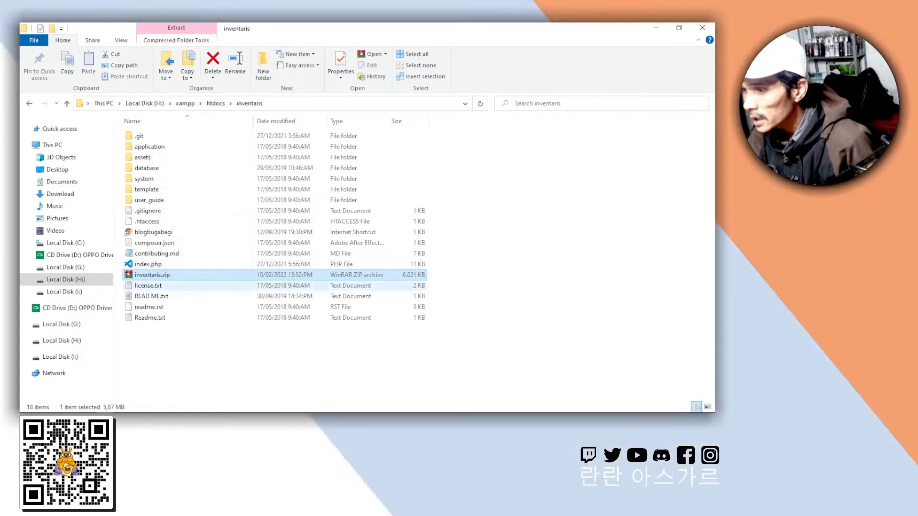
{"action": "left_click", "coordinate": [149, 264]}
{"action": "left_click", "coordinate": [152, 275]}
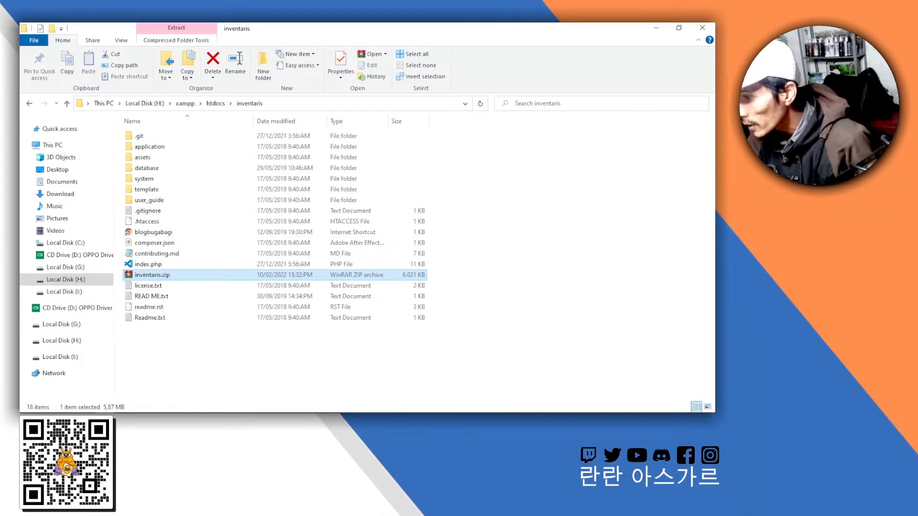
Step: Return to Visual Studio Code and review the new database's name, host, username and password in the Notepad note
{"action": "key", "text": "alt+Tab"}
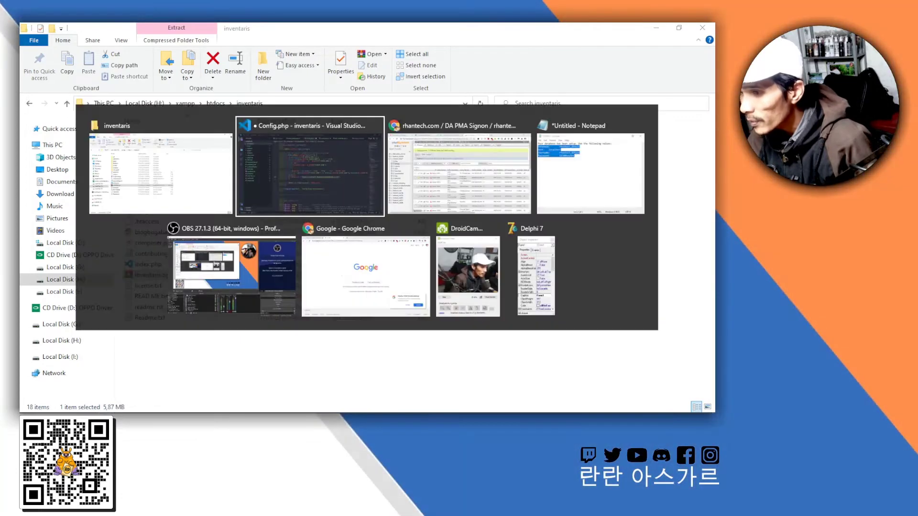
{"action": "key", "text": "alt+Tab"}
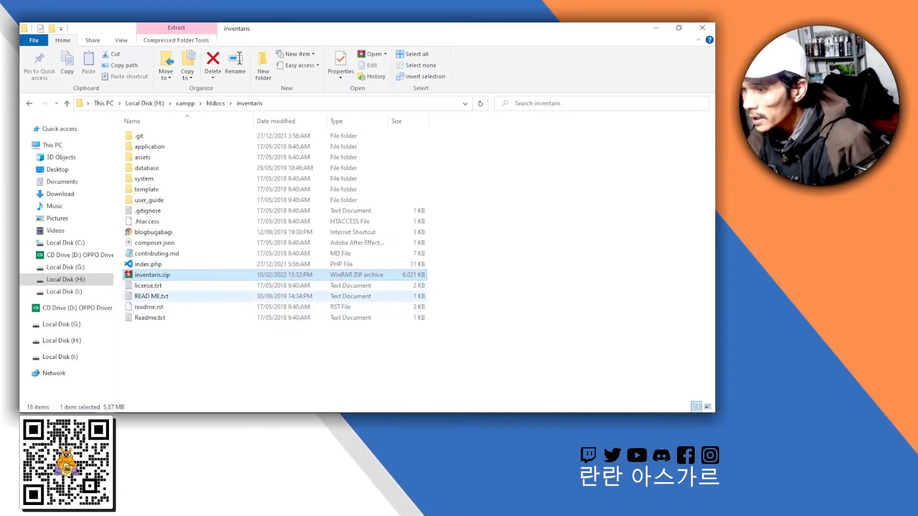
{"action": "key", "text": "alt+Tab"}
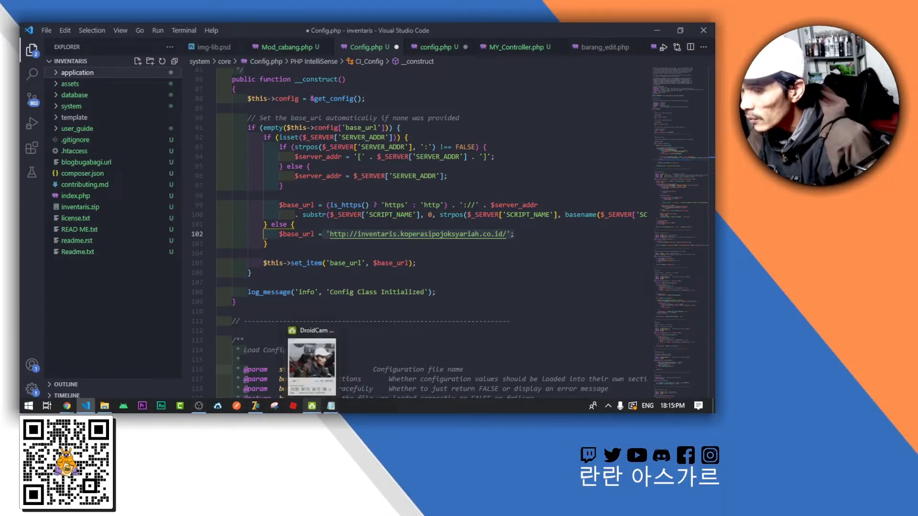
{"action": "mouse_move", "coordinate": [198, 406]}
{"action": "left_click", "coordinate": [331, 406]}
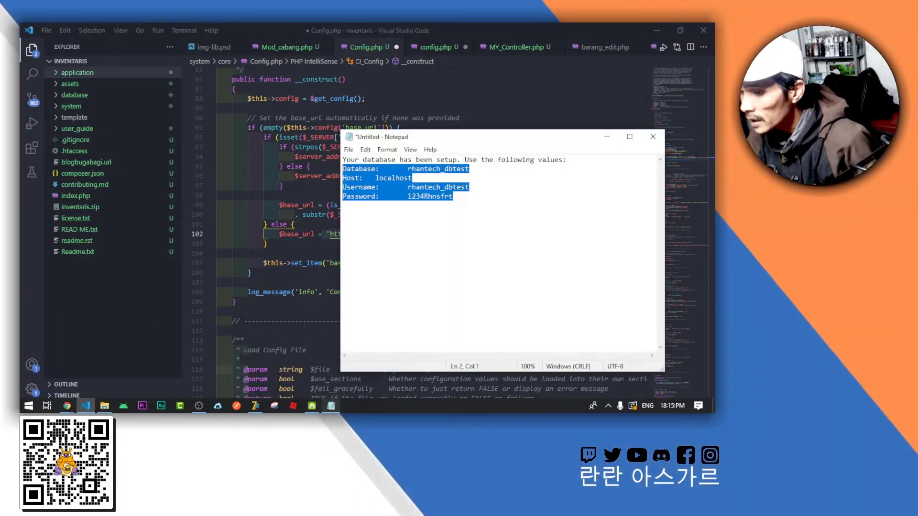
{"action": "left_click_drag", "start_coordinate": [453, 197], "coordinate": [343, 160]}
{"action": "left_click_drag", "start_coordinate": [454, 196], "coordinate": [342, 160]}
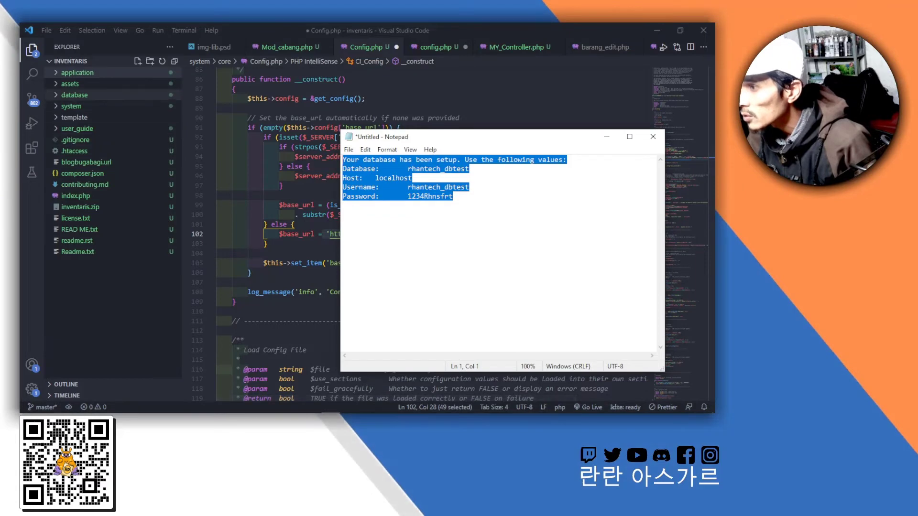
Step: Open application/config/database.php and examine the hostname, username, password and database entries of the default connection
{"action": "left_click", "coordinate": [75, 95]}
{"action": "left_click", "coordinate": [74, 95]}
{"action": "left_click", "coordinate": [78, 72]}
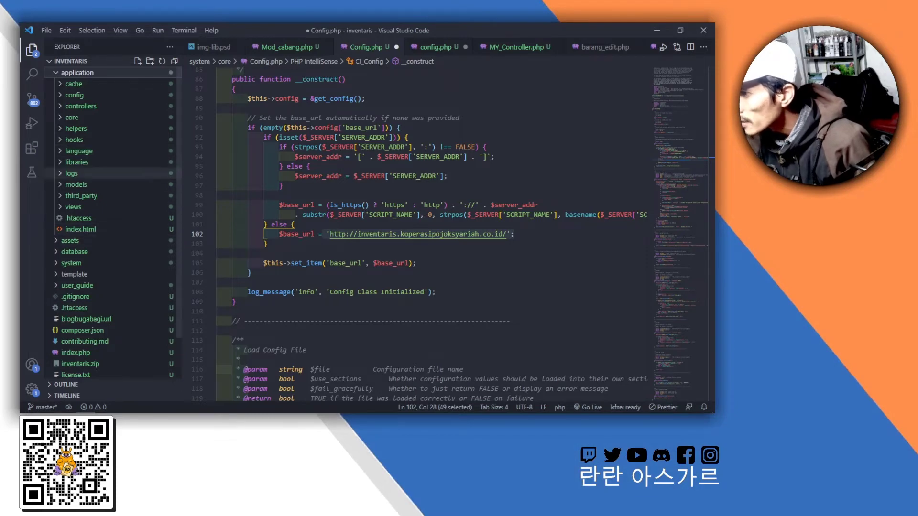
{"action": "left_click", "coordinate": [75, 96]}
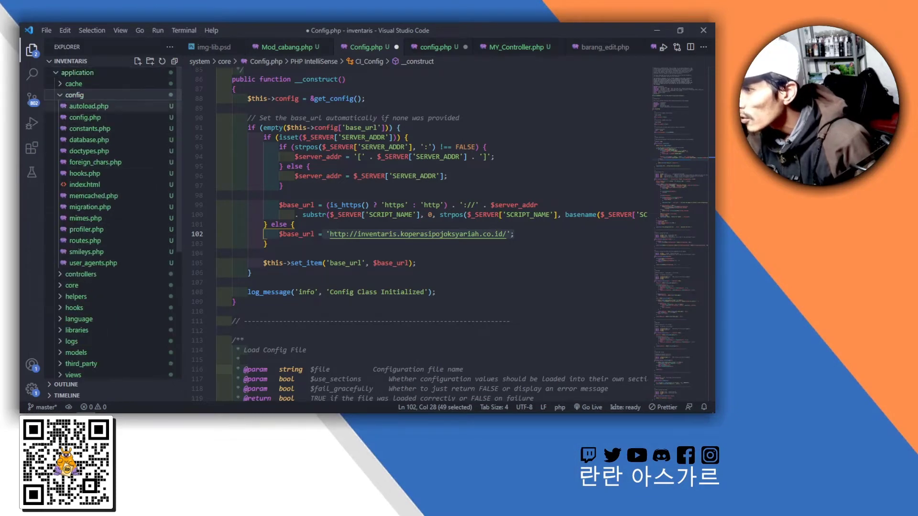
{"action": "left_click", "coordinate": [89, 139]}
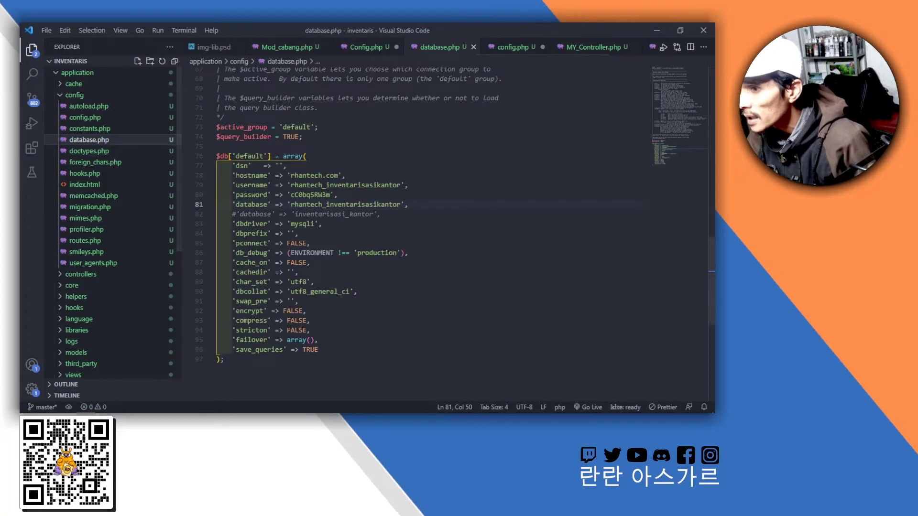
{"action": "left_click", "coordinate": [410, 185]}
{"action": "left_click_drag", "start_coordinate": [409, 204], "coordinate": [232, 176]}
{"action": "left_click", "coordinate": [383, 224]}
Step: Compare the hostname and username entries in database.php with the host and username in the Notepad note
{"action": "key", "text": "alt+Tab"}
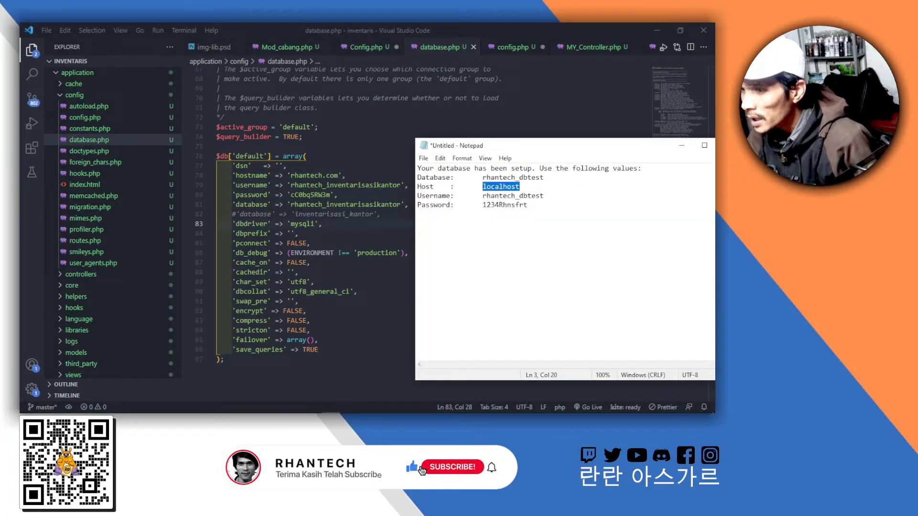
{"action": "key", "text": "alt+Tab"}
{"action": "left_click_drag", "start_coordinate": [290, 185], "coordinate": [401, 185]}
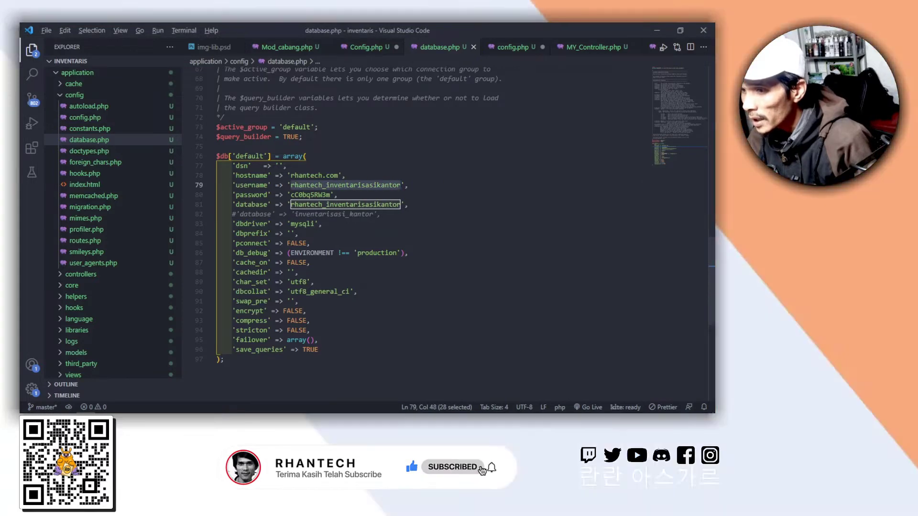
{"action": "key", "text": "alt+Tab"}
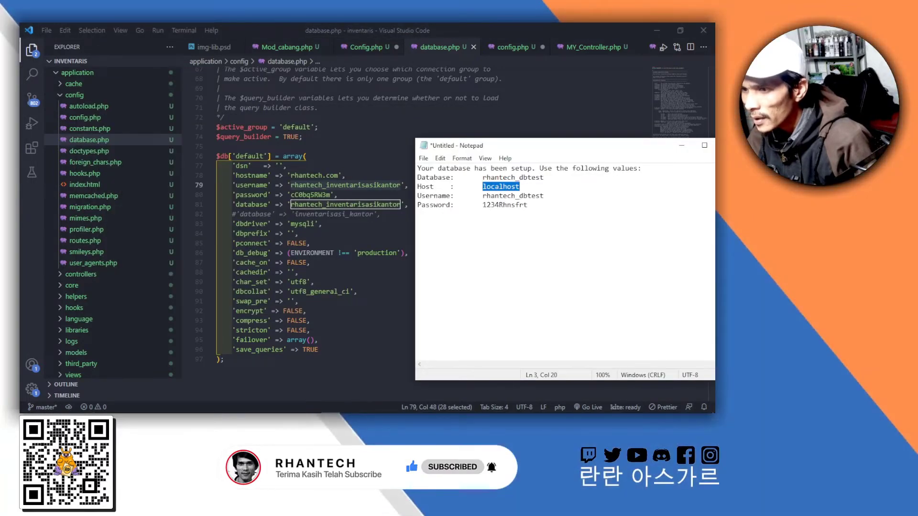
{"action": "left_click_drag", "start_coordinate": [544, 196], "coordinate": [482, 196]}
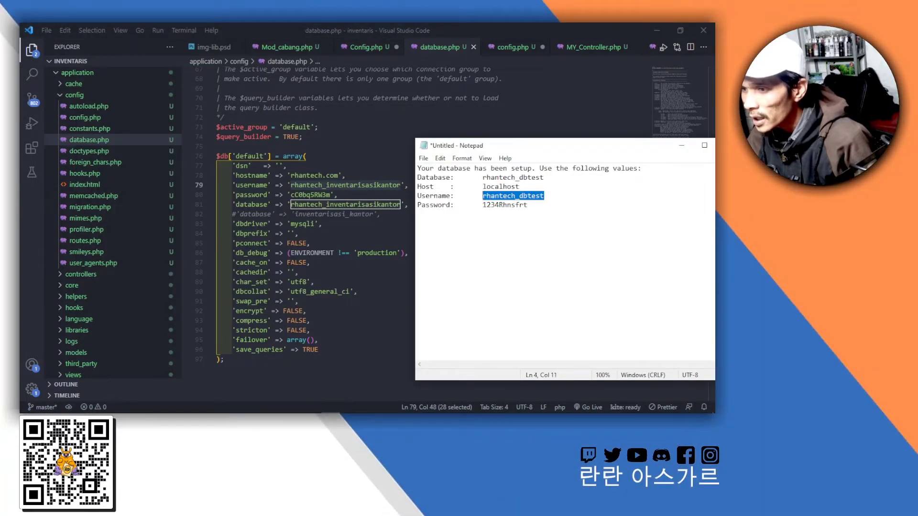
Step: Compare the password and database entries of the default connection with the credentials in the Notepad note
{"action": "key", "text": "alt+Tab"}
{"action": "double_click", "coordinate": [310, 195]}
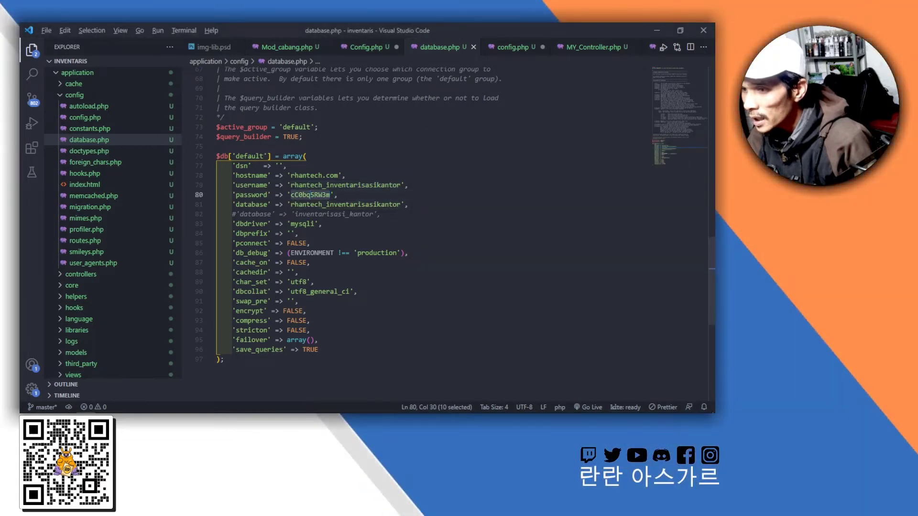
{"action": "key", "text": "alt+Tab"}
{"action": "left_click", "coordinate": [511, 205]}
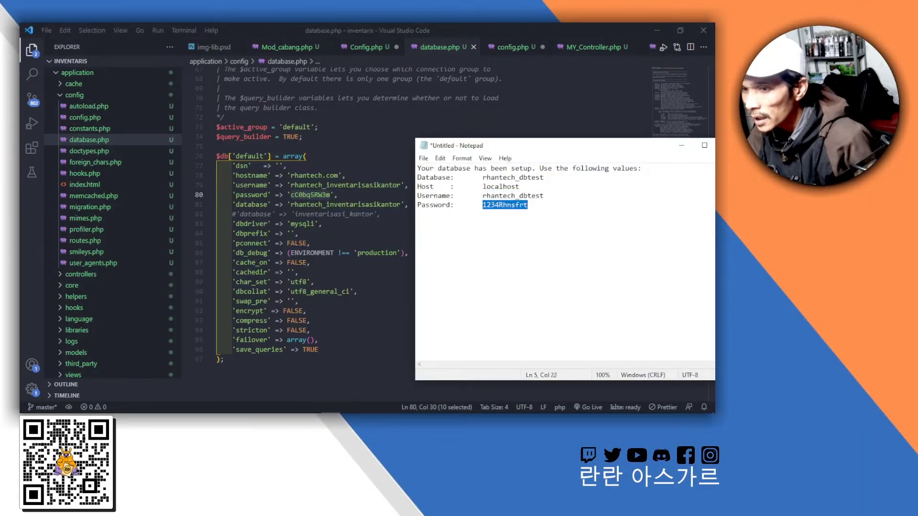
{"action": "left_click", "coordinate": [309, 205]}
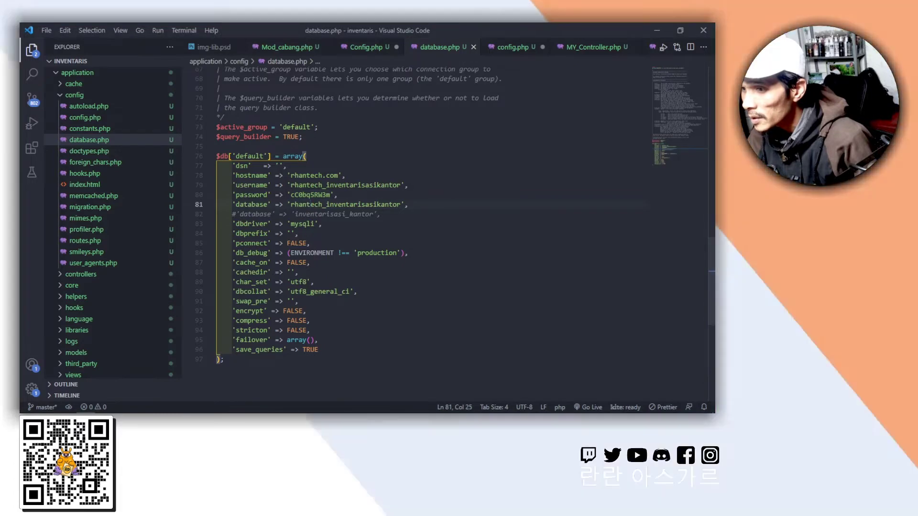
{"action": "left_click_drag", "start_coordinate": [291, 204], "coordinate": [392, 205]}
{"action": "key", "text": "alt+Tab"}
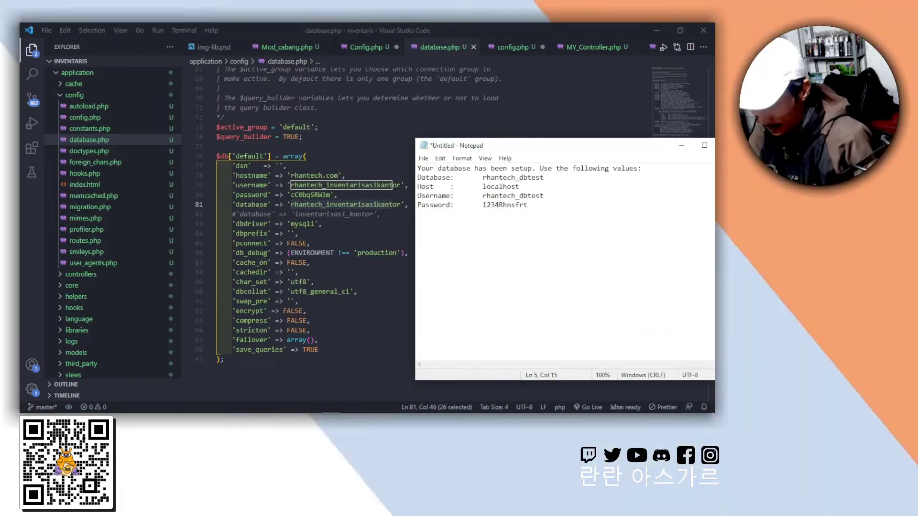
{"action": "left_click", "coordinate": [287, 166]}
{"action": "key", "text": "alt+Tab"}
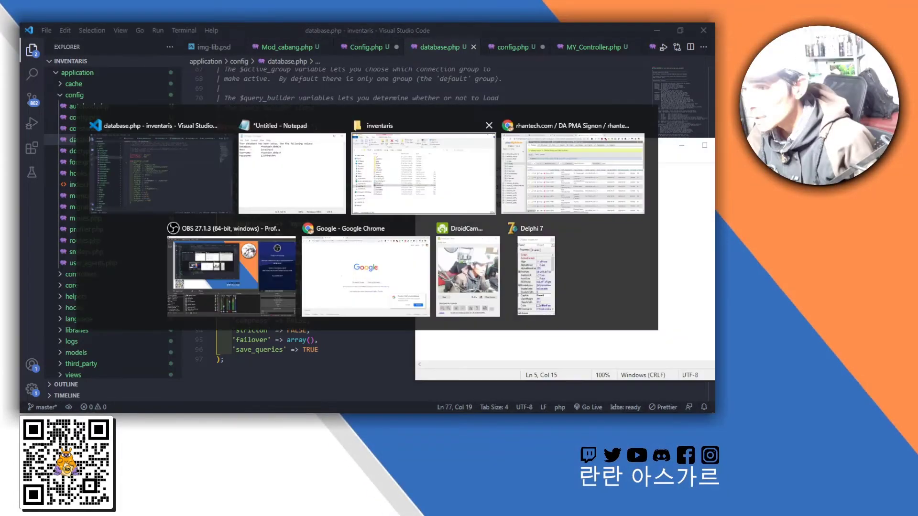
{"action": "left_click", "coordinate": [308, 156]}
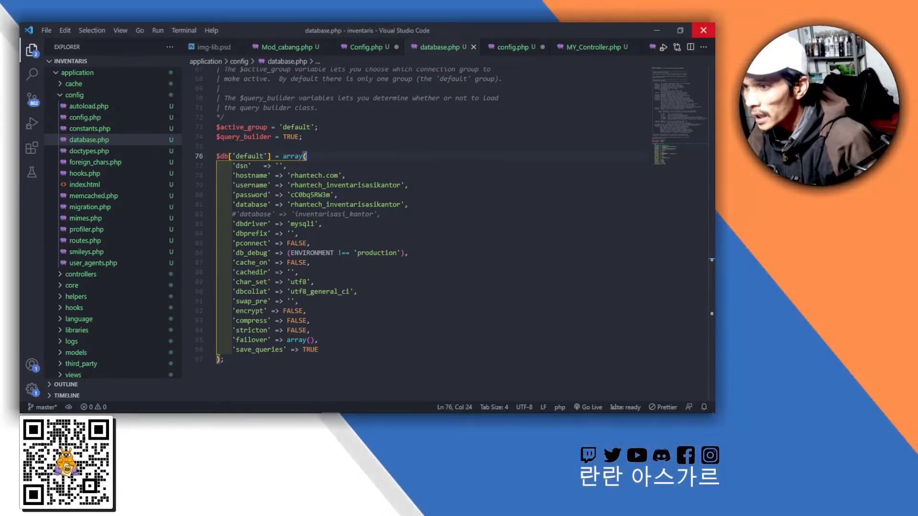
Step: Switch to the inventaris folder in File Explorer and close the untitled Notepad note covering it
{"action": "key", "text": "alt+Tab"}
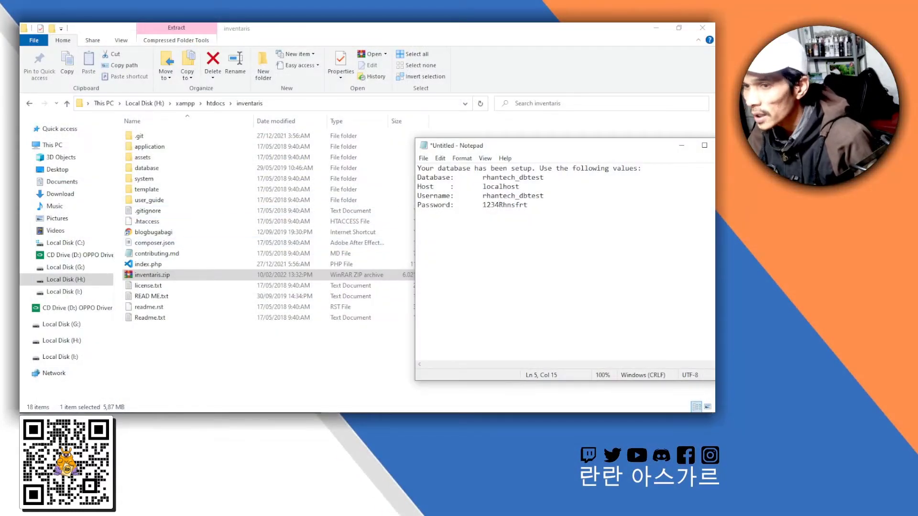
{"action": "left_click_drag", "start_coordinate": [607, 148], "coordinate": [420, 153]}
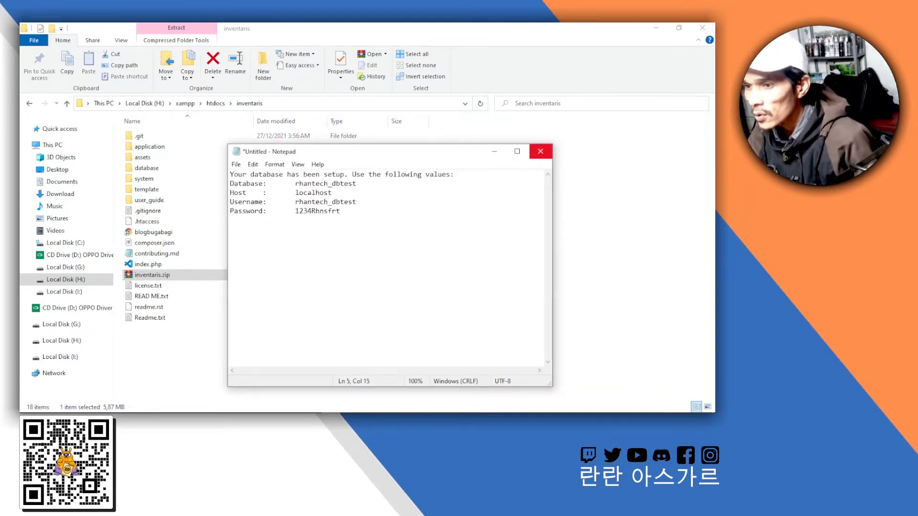
{"action": "left_click", "coordinate": [540, 151]}
{"action": "left_click", "coordinate": [383, 223]}
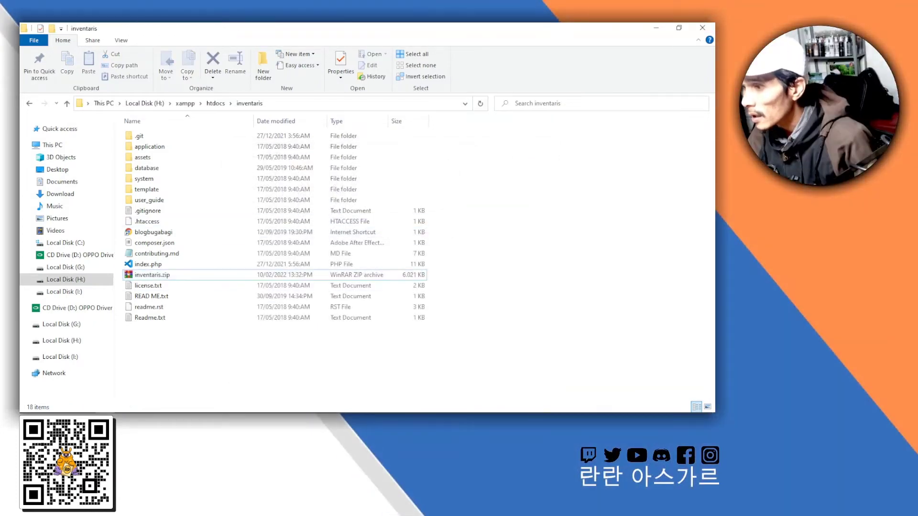
Step: Select all items in the inventaris folder for review, and leave only the inventaris.zip archive selected
{"action": "key", "text": "ctrl+a"}
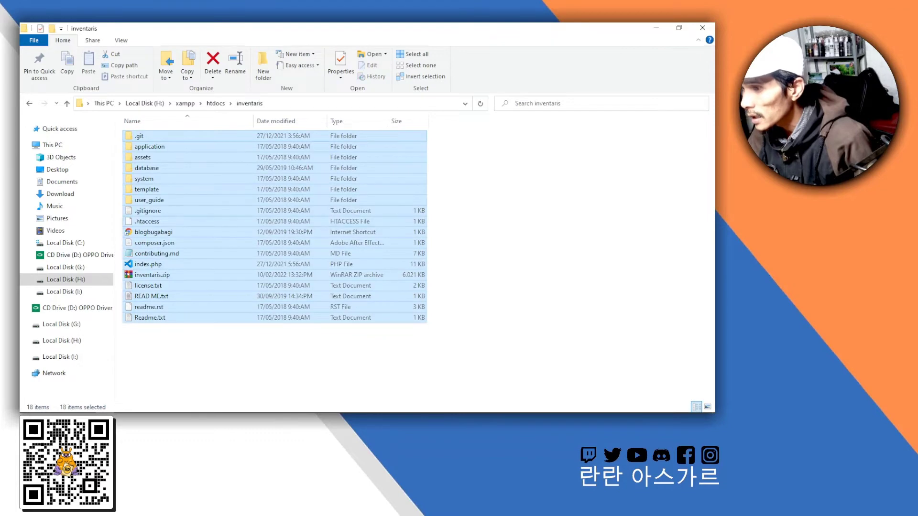
{"action": "right_click", "coordinate": [230, 192]}
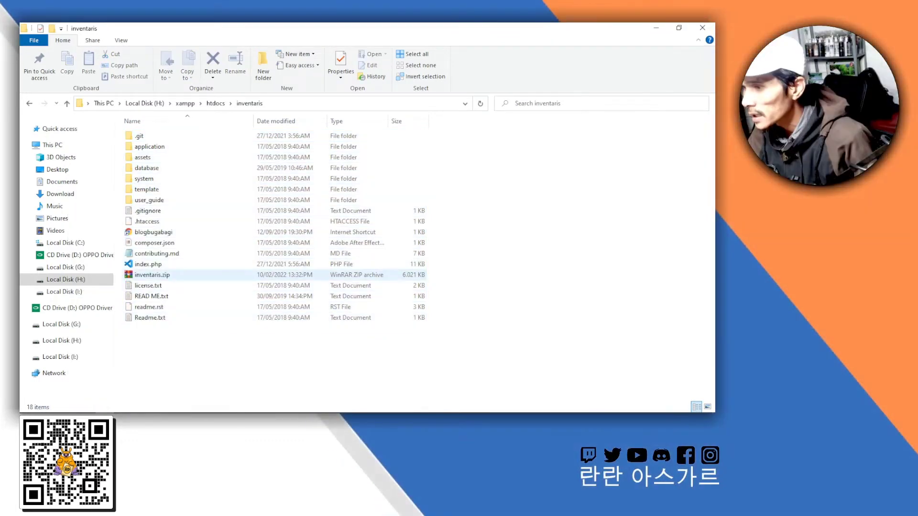
{"action": "left_click", "coordinate": [191, 275]}
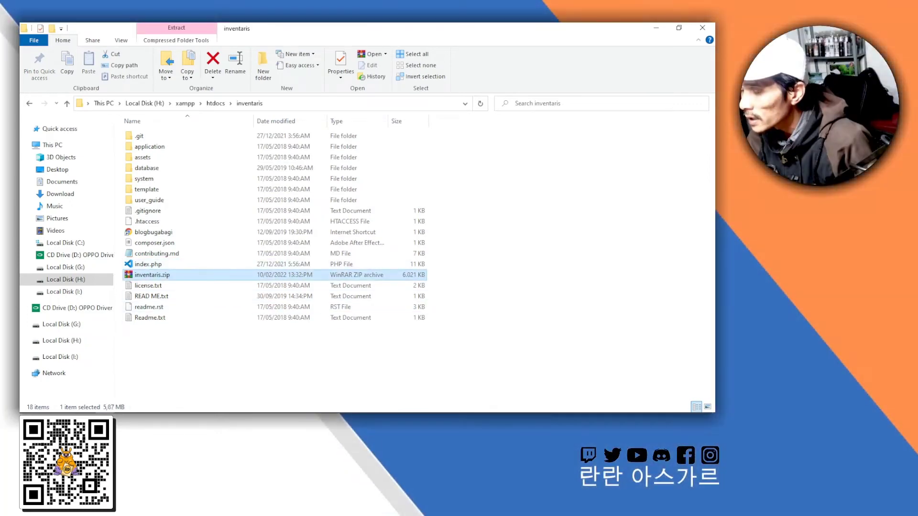
Step: Switch to Visual Studio Code, check the connection settings in database.php, and save system/core/Config.php
{"action": "mouse_move", "coordinate": [274, 411]}
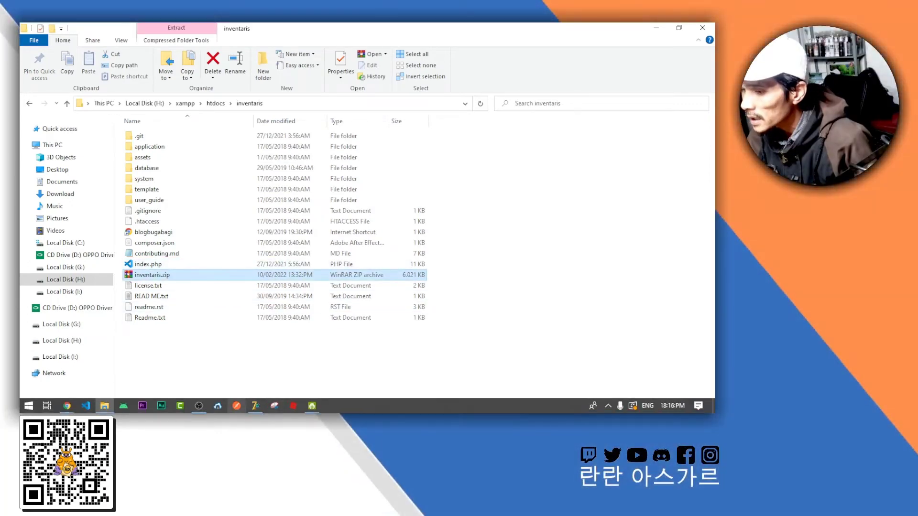
{"action": "mouse_move", "coordinate": [67, 406]}
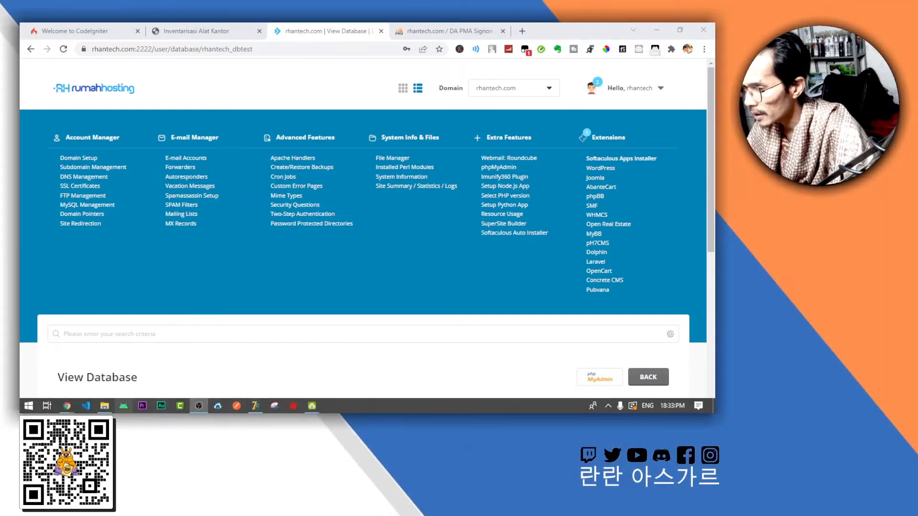
{"action": "left_click", "coordinate": [86, 406]}
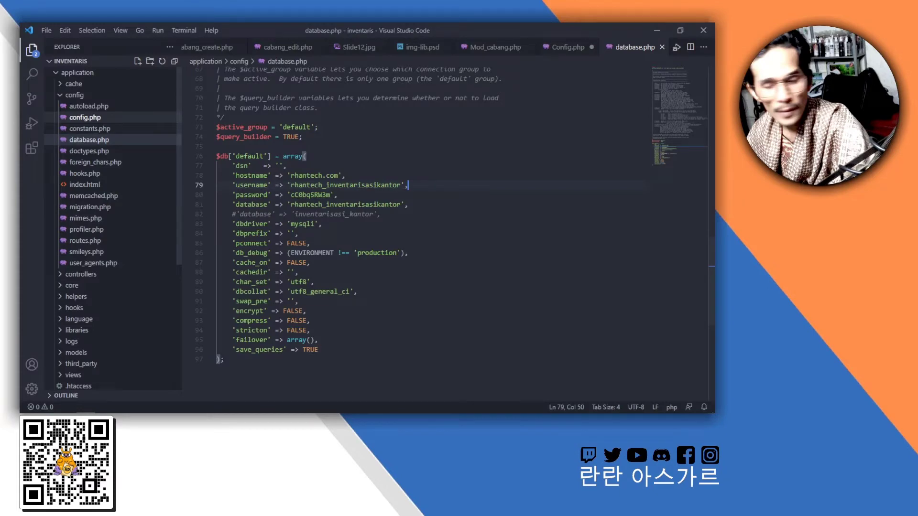
{"action": "left_click", "coordinate": [68, 406]}
{"action": "left_click", "coordinate": [85, 406]}
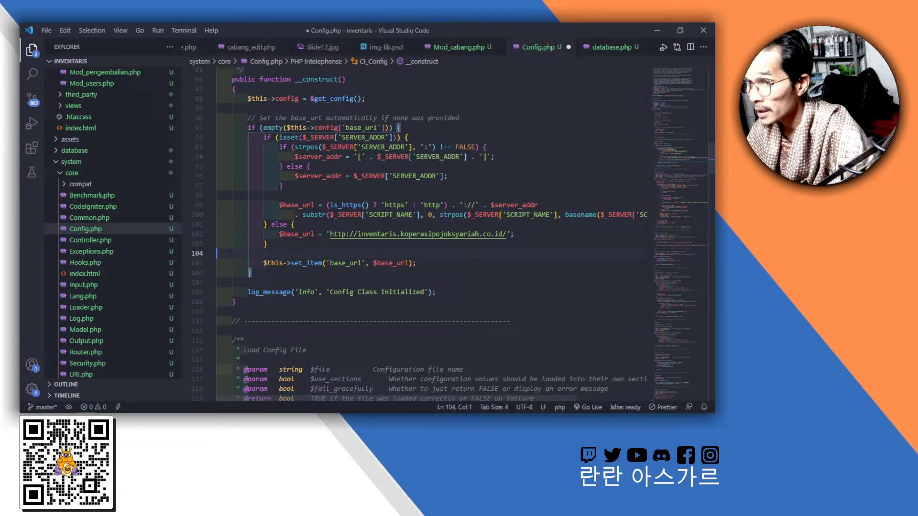
{"action": "left_click", "coordinate": [611, 47]}
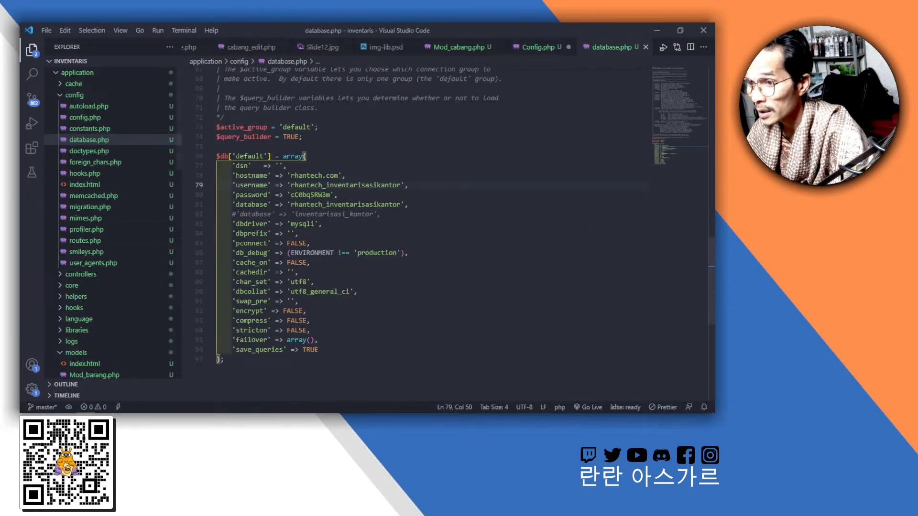
{"action": "key", "text": "ctrl+Tab"}
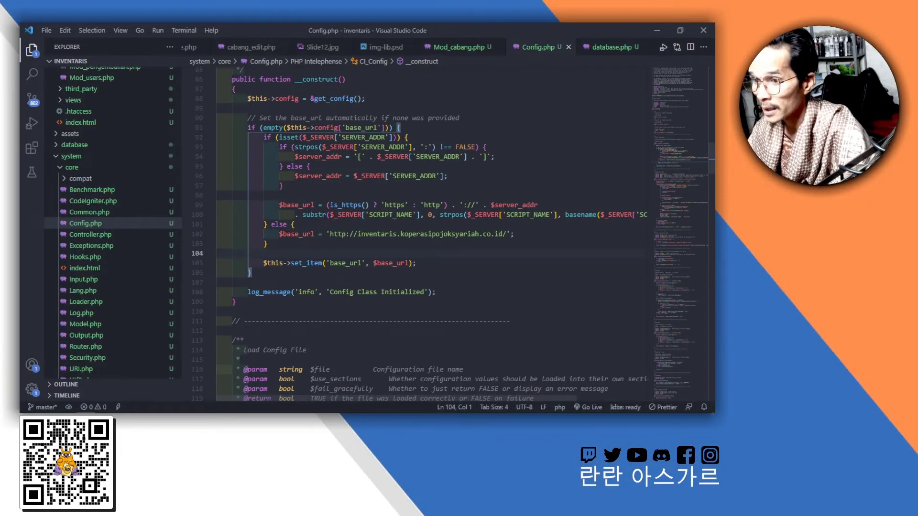
Step: Switch to the hosting control panel in the browser and open its File Manager for rhantech.com
{"action": "key", "text": "alt+Tab"}
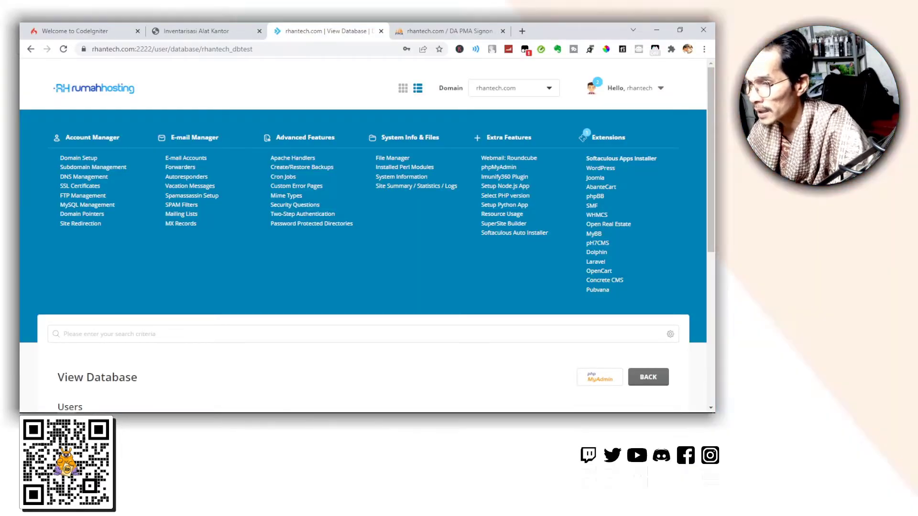
{"action": "key", "text": "alt+Tab"}
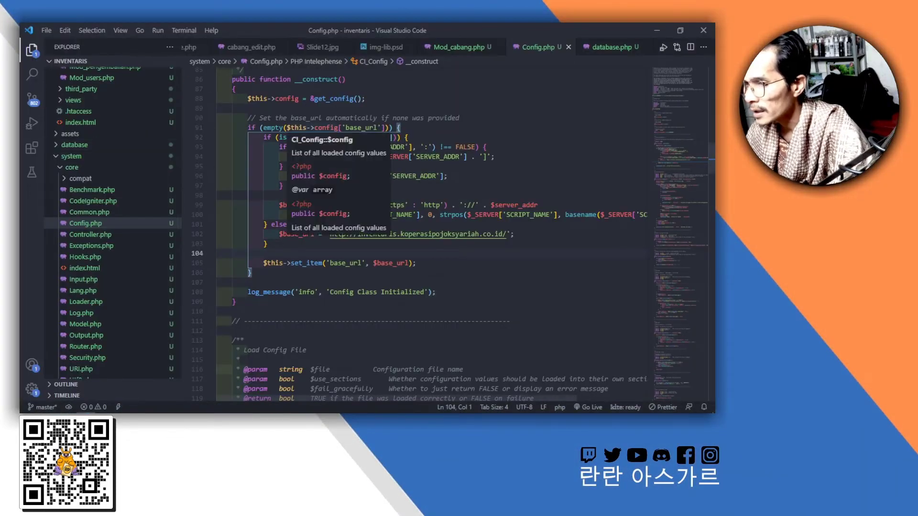
{"action": "key", "text": "alt+Tab"}
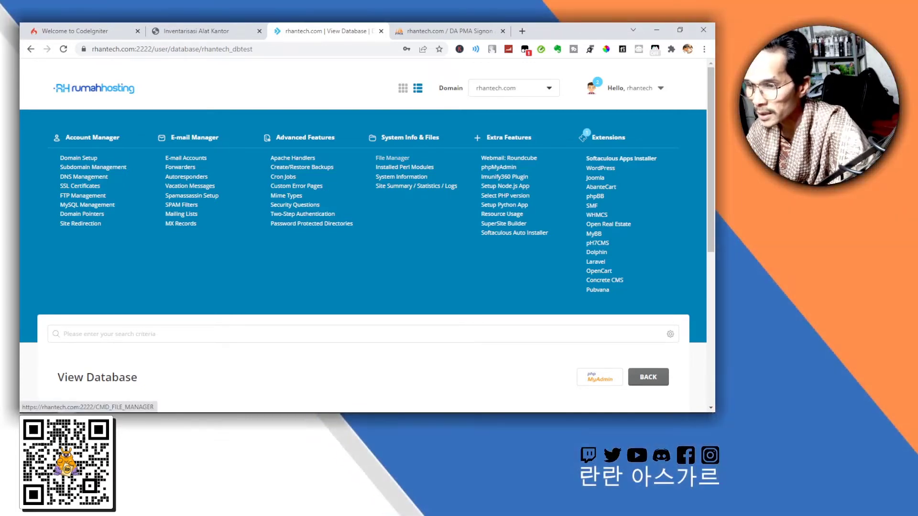
{"action": "left_click", "coordinate": [392, 158]}
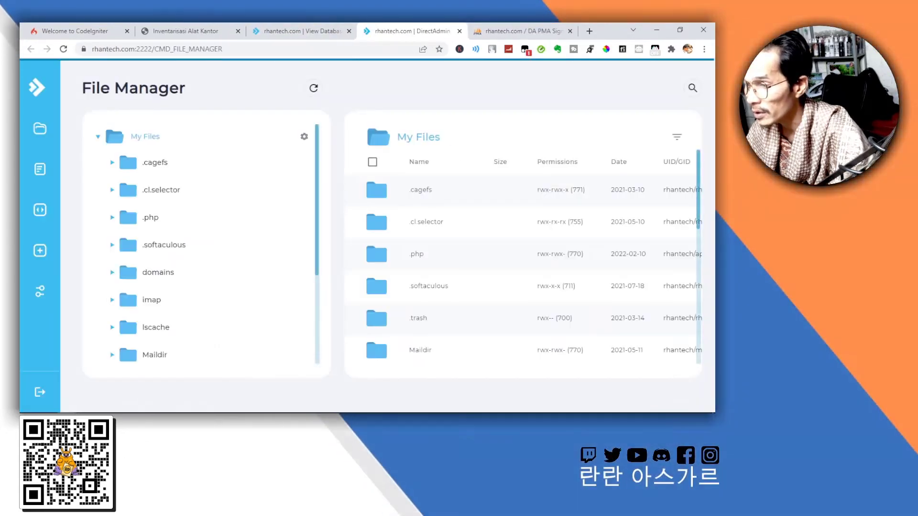
{"action": "key", "text": "ctrl+shift+Tab"}
{"action": "key", "text": "ctrl+Tab"}
{"action": "key", "text": "ctrl+shift+Tab"}
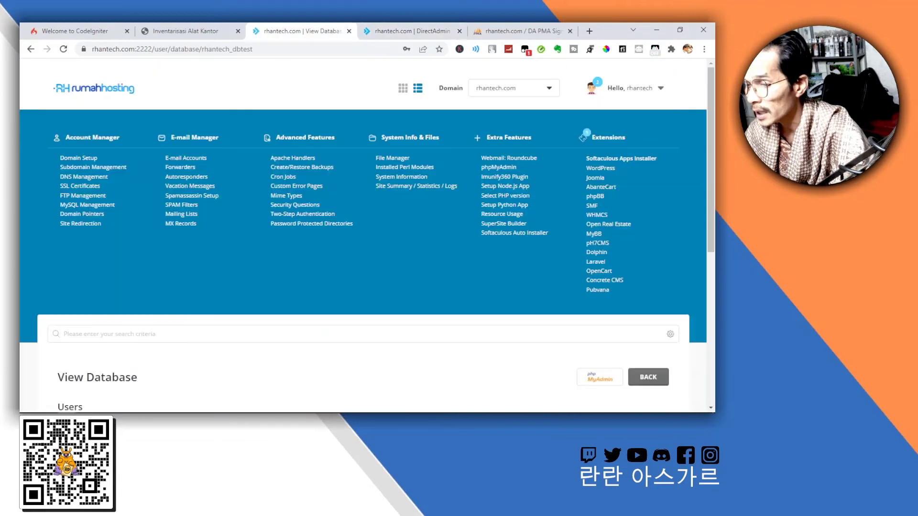
{"action": "key", "text": "ctrl+Tab"}
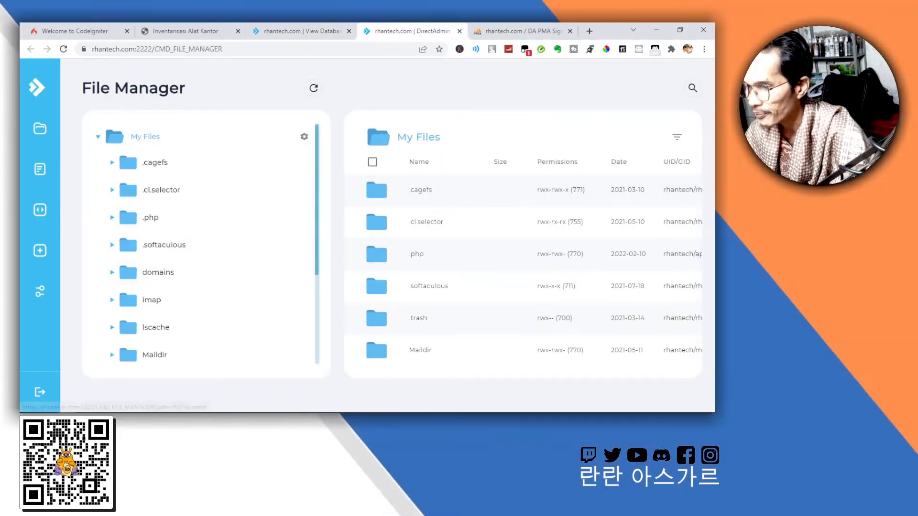
Step: Check the inventaris.zip archive in the parent htdocs folder in File Explorer and return to the browser's File Manager
{"action": "key", "text": "alt+Tab"}
{"action": "key", "text": "alt+Up"}
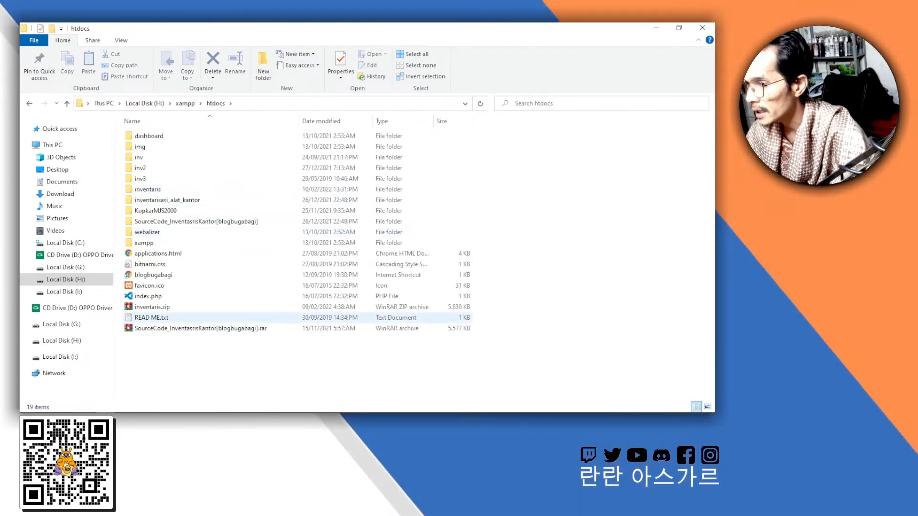
{"action": "key", "text": "alt+Tab"}
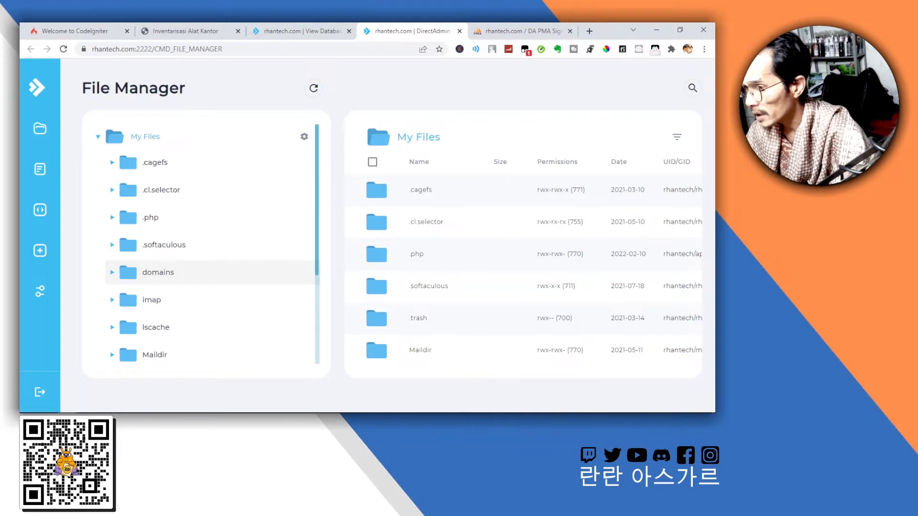
Step: Examine the domains folder in the hosting File Manager and open the account's public_html folder
{"action": "left_click", "coordinate": [158, 272]}
{"action": "scroll", "coordinate": [180, 268], "scroll_direction": "down", "scroll_amount": 2}
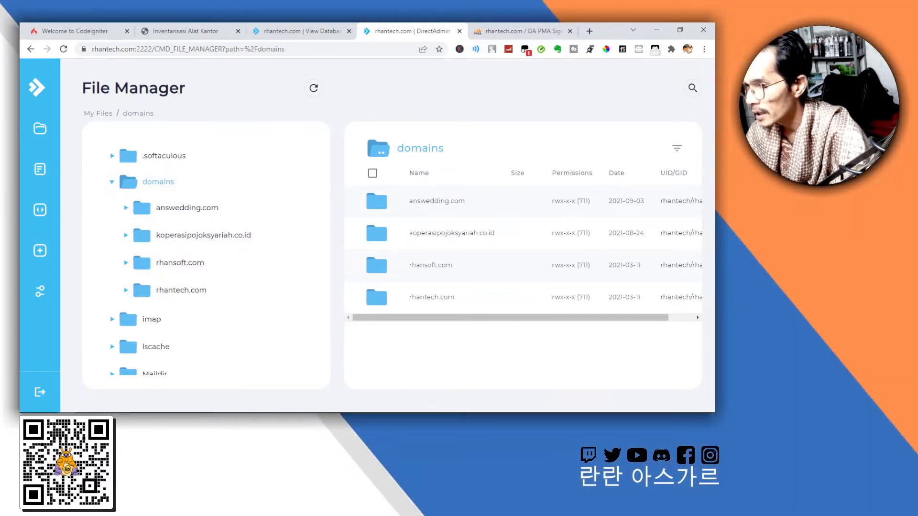
{"action": "mouse_move", "coordinate": [317, 244]}
{"action": "left_mouse_down"}
{"action": "mouse_move", "coordinate": [317, 194]}
{"action": "mouse_move", "coordinate": [317, 231]}
{"action": "left_mouse_up"}
{"action": "scroll", "coordinate": [133, 320], "scroll_direction": "down", "scroll_amount": 5}
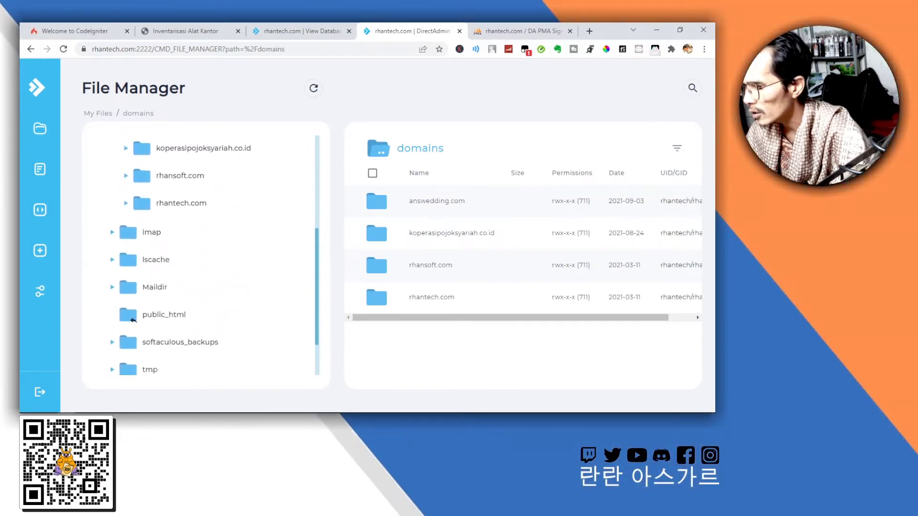
{"action": "left_click", "coordinate": [138, 315]}
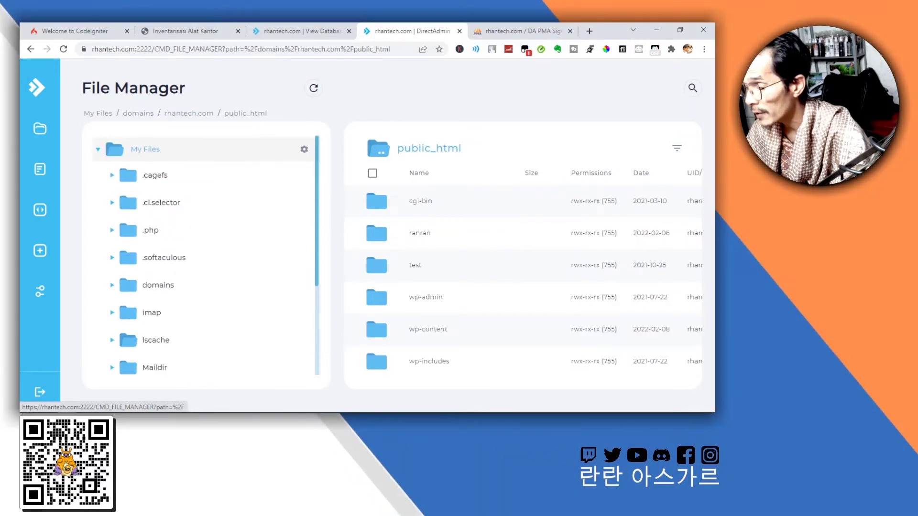
Step: Return to the domains folder and look over the domain folders it contains
{"action": "left_click", "coordinate": [158, 285]}
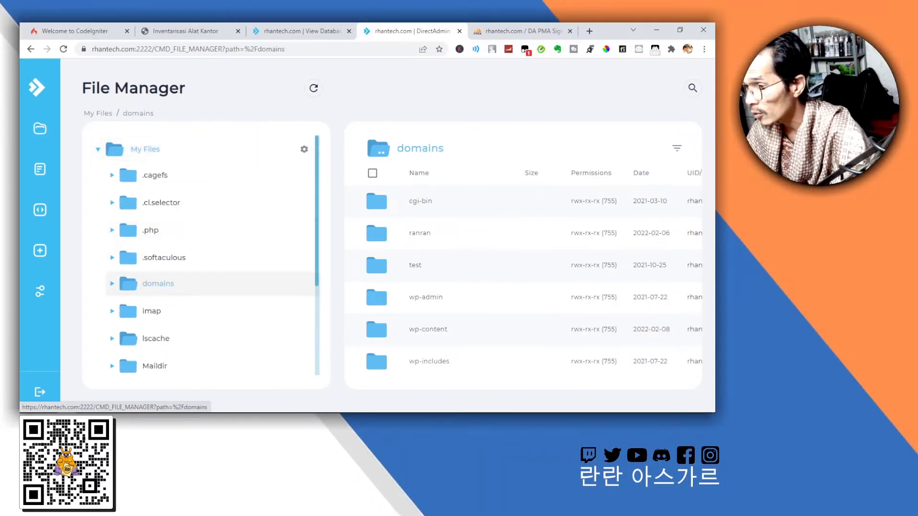
{"action": "scroll", "coordinate": [191, 239], "scroll_direction": "down", "scroll_amount": 3}
{"action": "scroll", "coordinate": [201, 249], "scroll_direction": "up", "scroll_amount": 3}
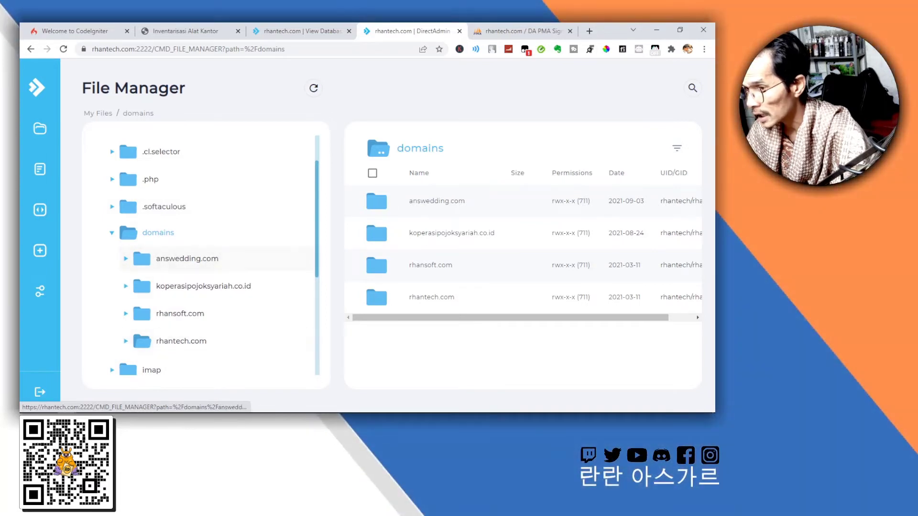
Step: Open the public_html folder of koperasipojoksyariah.co.id inside the domains folder
{"action": "scroll", "coordinate": [133, 311], "scroll_direction": "down", "scroll_amount": 3}
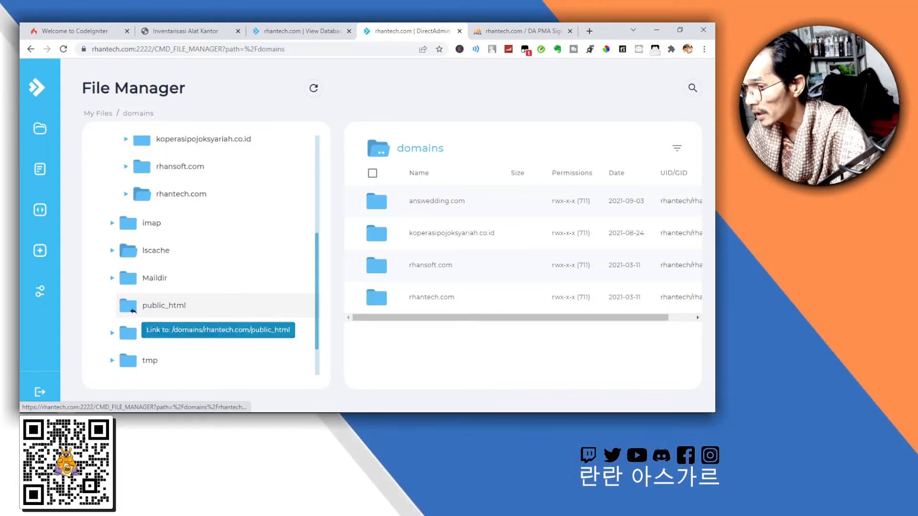
{"action": "scroll", "coordinate": [133, 310], "scroll_direction": "up", "scroll_amount": 3}
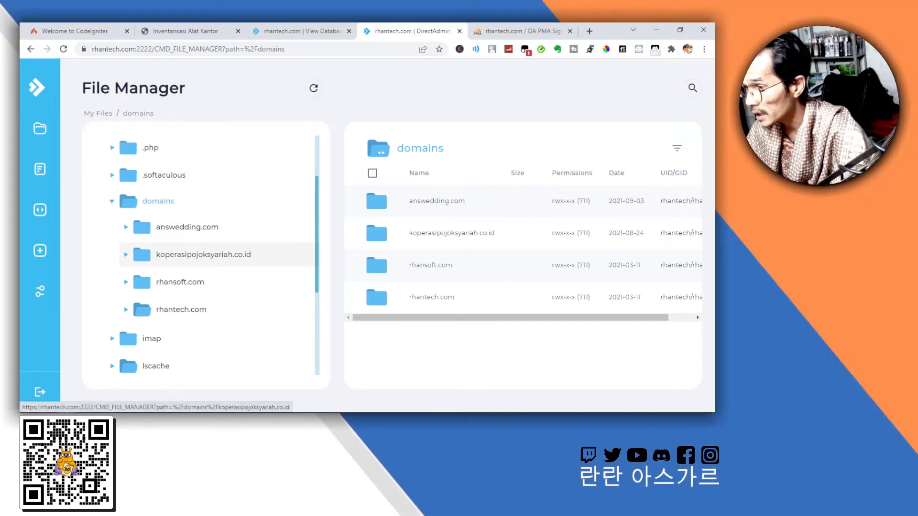
{"action": "left_click", "coordinate": [203, 254]}
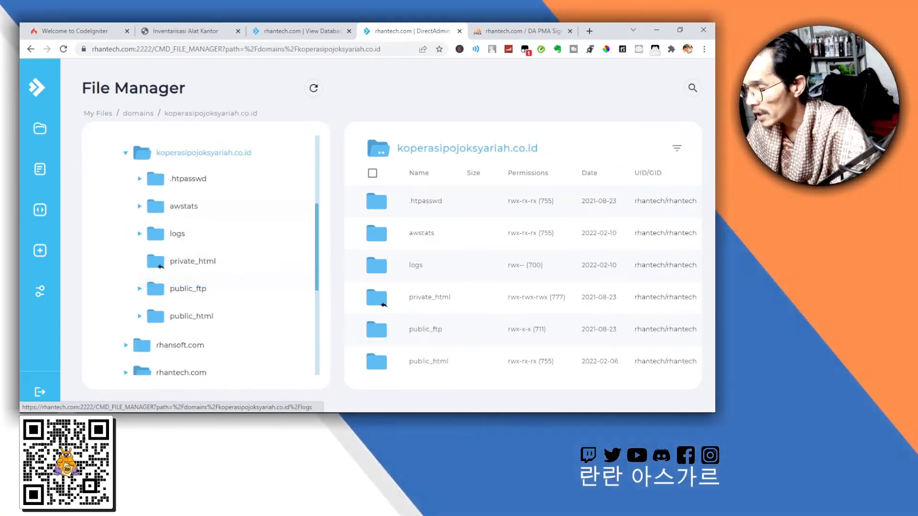
{"action": "left_click", "coordinate": [191, 316]}
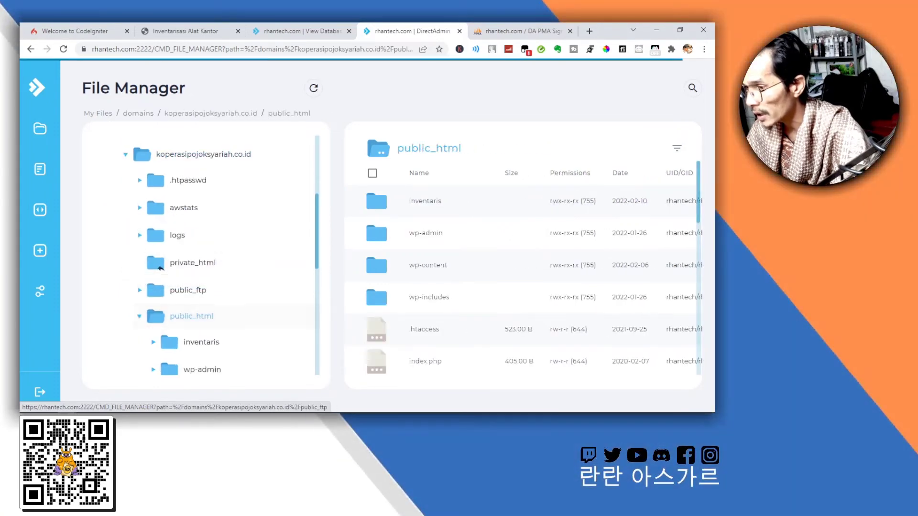
Step: Look through the folders and files stored in koperasipojoksyariah.co.id's public_html folder
{"action": "scroll", "coordinate": [201, 196], "scroll_direction": "down", "scroll_amount": 2}
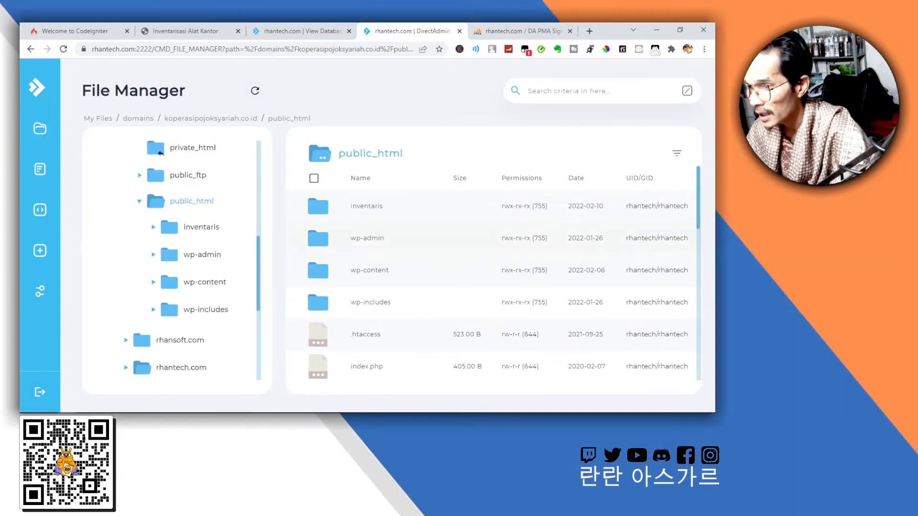
{"action": "scroll", "coordinate": [493, 267], "scroll_direction": "down", "scroll_amount": 8}
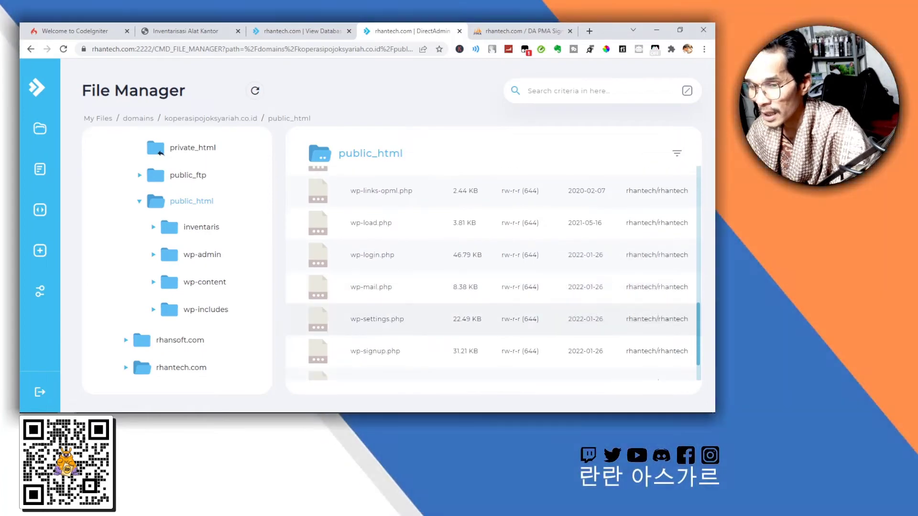
{"action": "scroll", "coordinate": [492, 363], "scroll_direction": "up", "scroll_amount": 10}
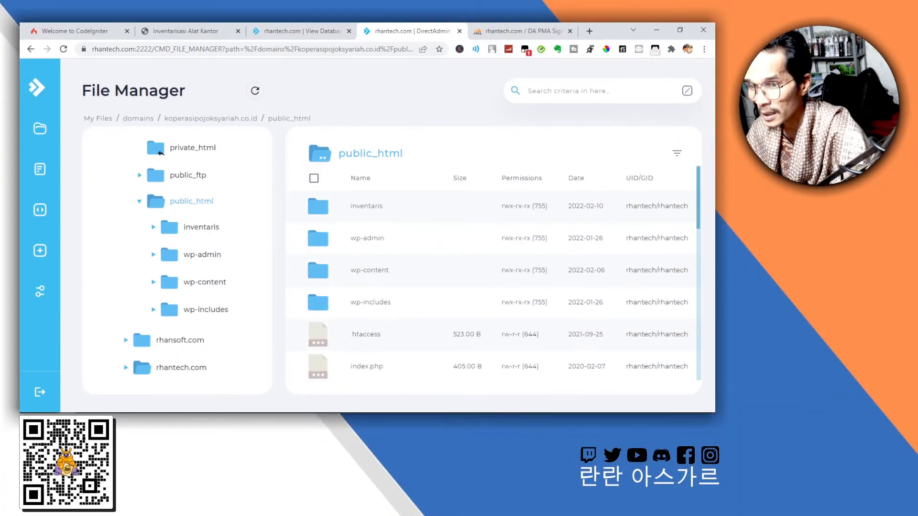
{"action": "scroll", "coordinate": [492, 364], "scroll_direction": "down", "scroll_amount": 11}
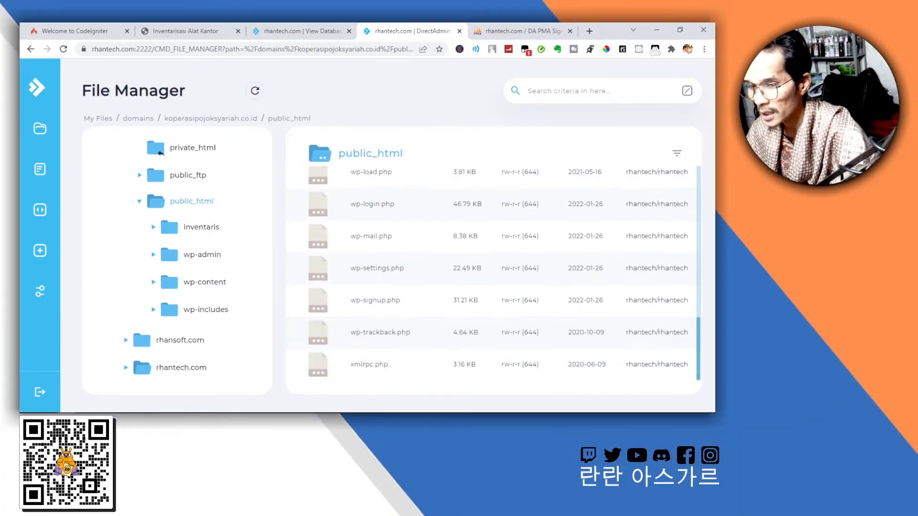
{"action": "scroll", "coordinate": [493, 278], "scroll_direction": "up", "scroll_amount": 10}
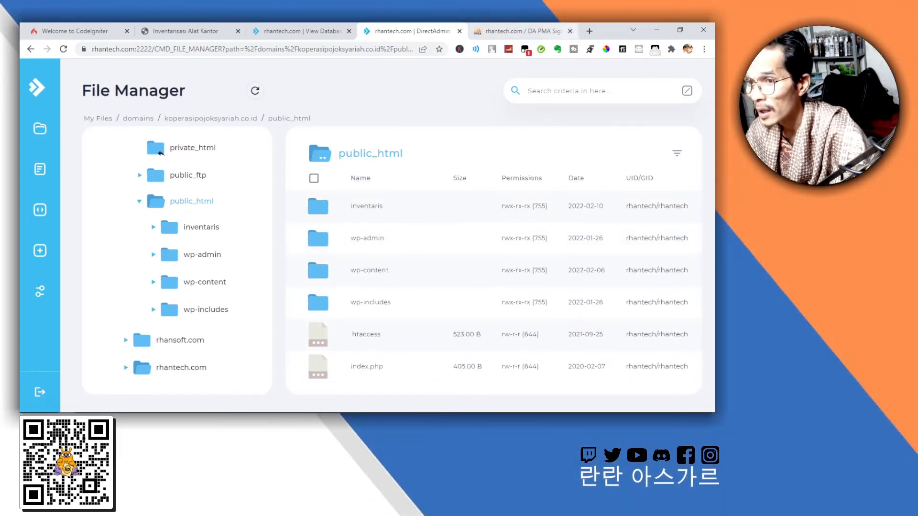
Step: Load the rhantech.com website in a new browser tab and highlight its address
{"action": "key", "text": "ctrl+t"}
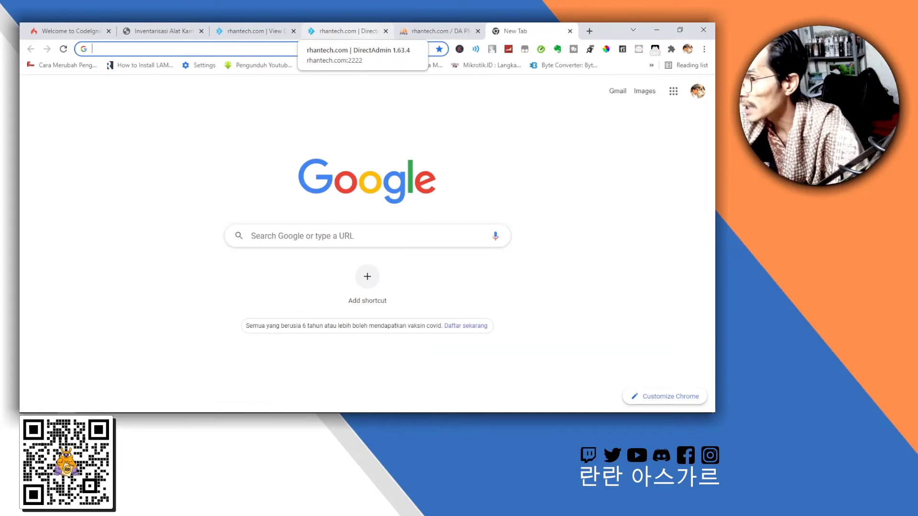
{"action": "type", "text": "rhan"}
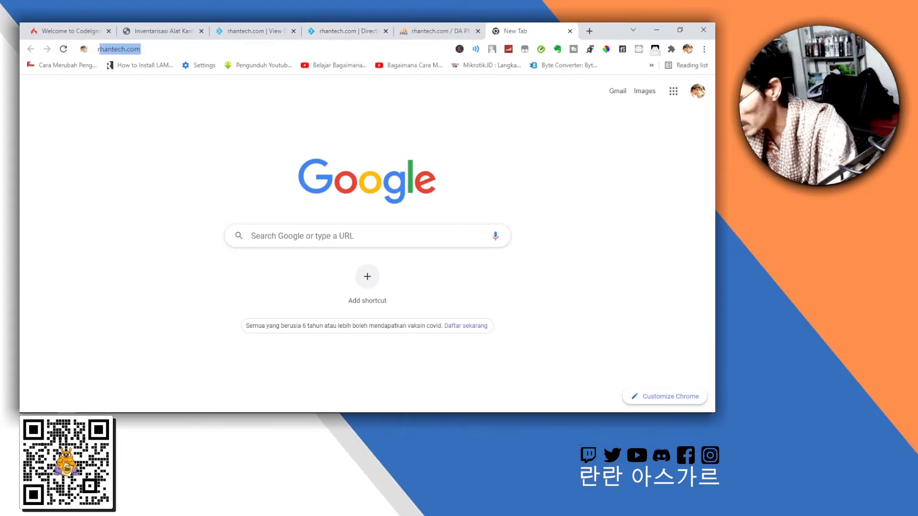
{"action": "key", "text": "BackSpace"}
{"action": "key", "text": "BackSpace"}
{"action": "key", "text": "BackSpace"}
{"action": "key", "text": "BackSpace"}
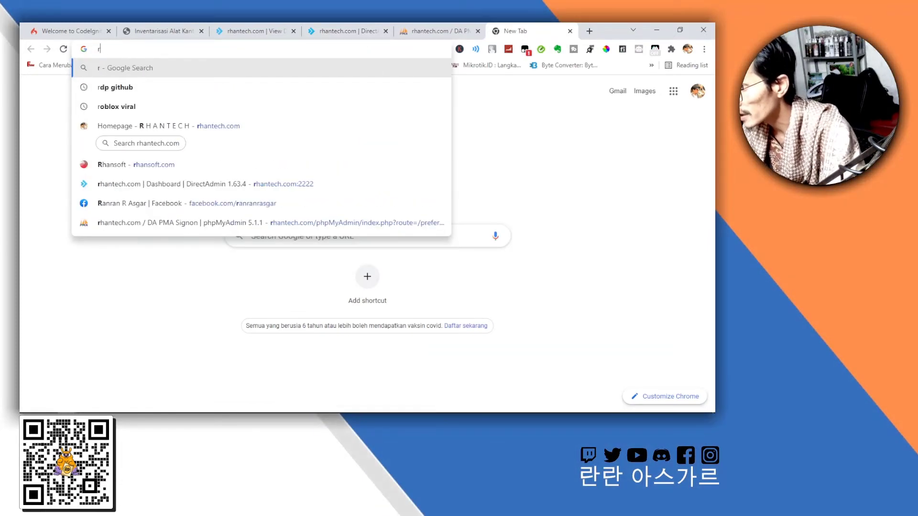
{"action": "type", "text": "rhantech.com"}
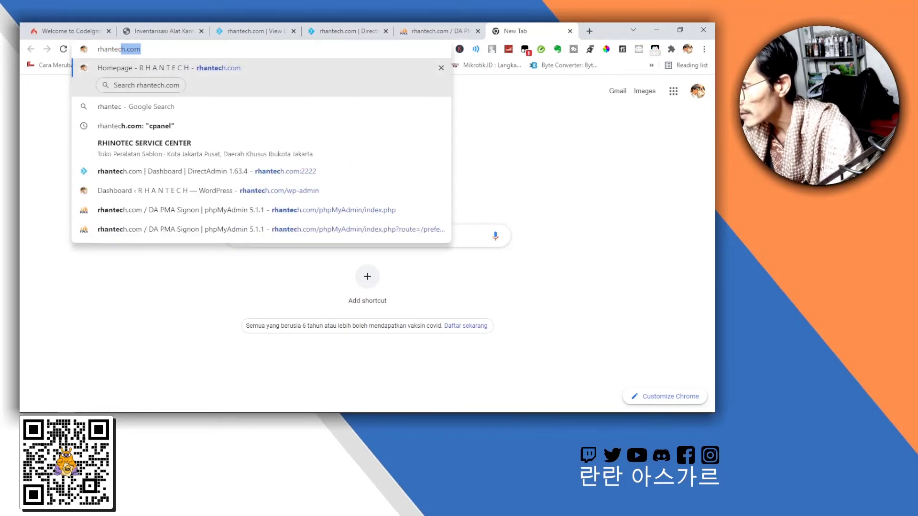
{"action": "key", "text": "Return"}
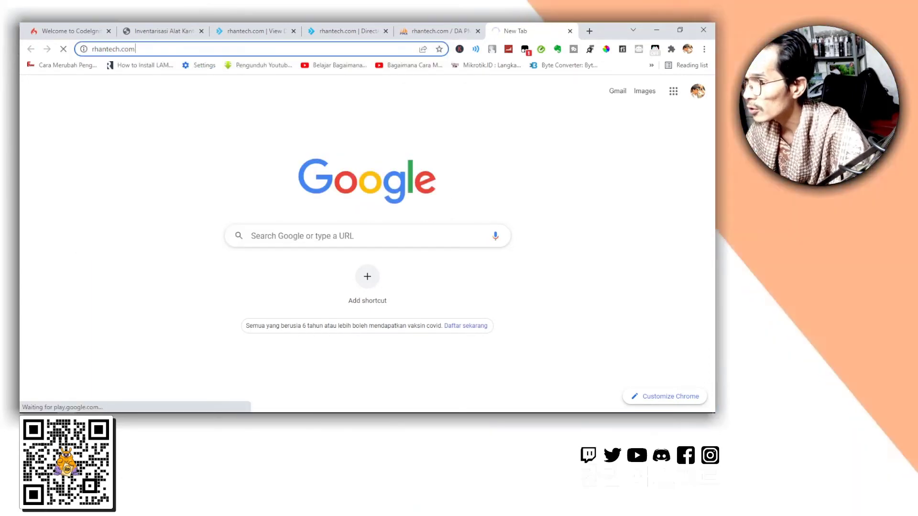
{"action": "key", "text": "ctrl+l"}
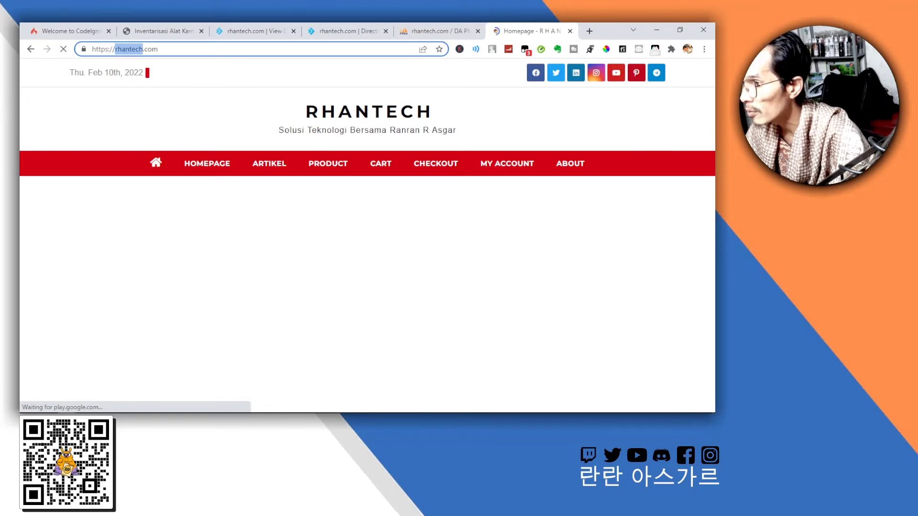
{"action": "key", "text": "ctrl+l"}
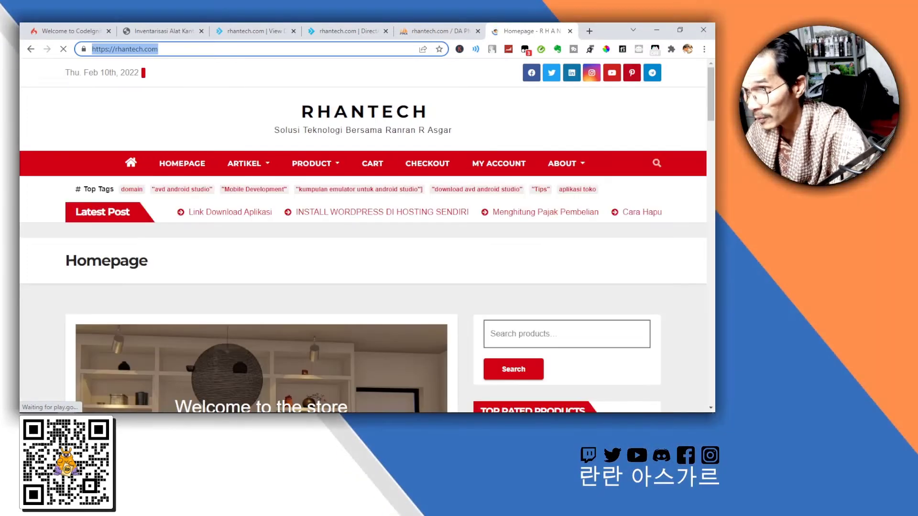
Step: Return to the hosting File Manager and look over the contents of the inventaris folder in public_html
{"action": "key", "text": "ctrl+shift+Tab"}
{"action": "key", "text": "ctrl+shift+Tab"}
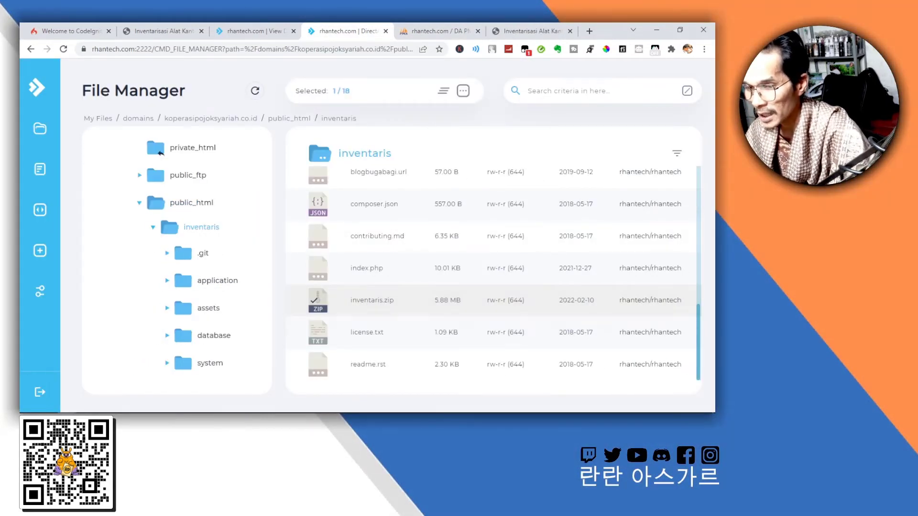
{"action": "scroll", "coordinate": [492, 272], "scroll_direction": "up", "scroll_amount": 10}
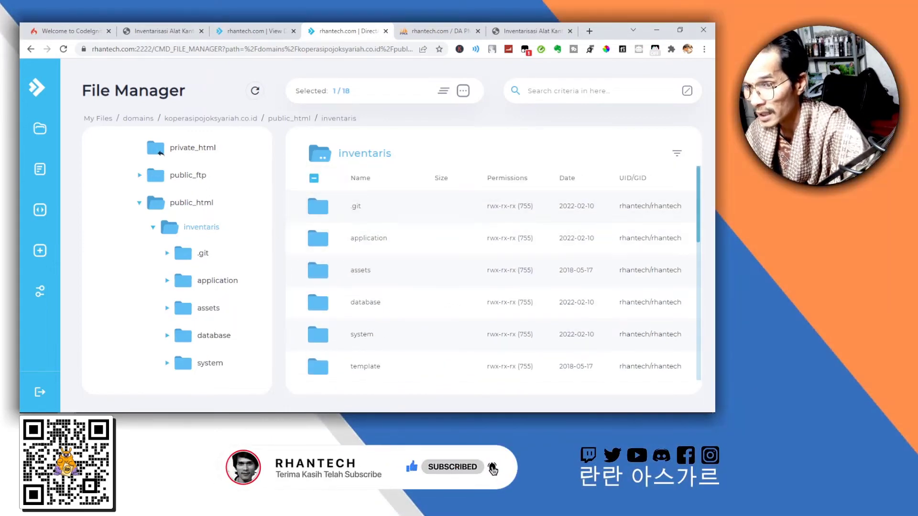
{"action": "scroll", "coordinate": [492, 277], "scroll_direction": "down", "scroll_amount": 10}
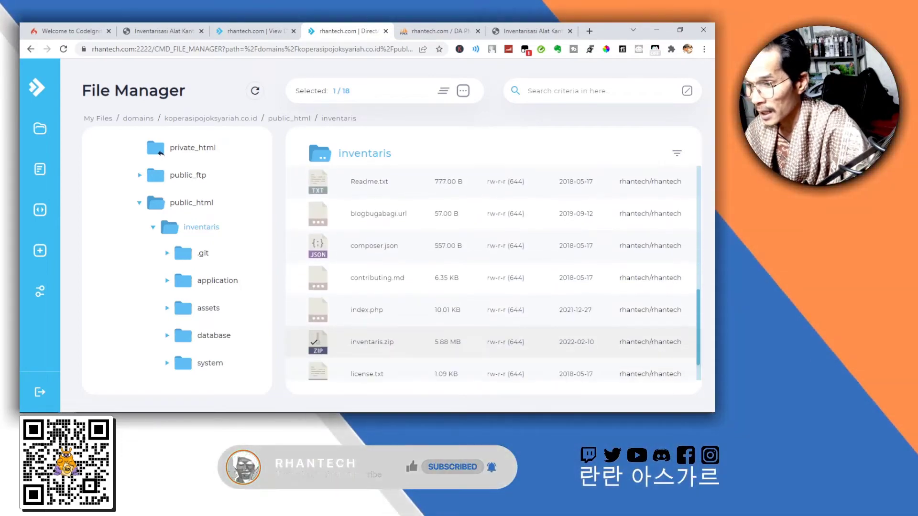
Step: Switch to File Explorer, locate the inventaris.zip archive in the htdocs folder, and return to the browser's File Manager
{"action": "key", "text": "alt+Tab"}
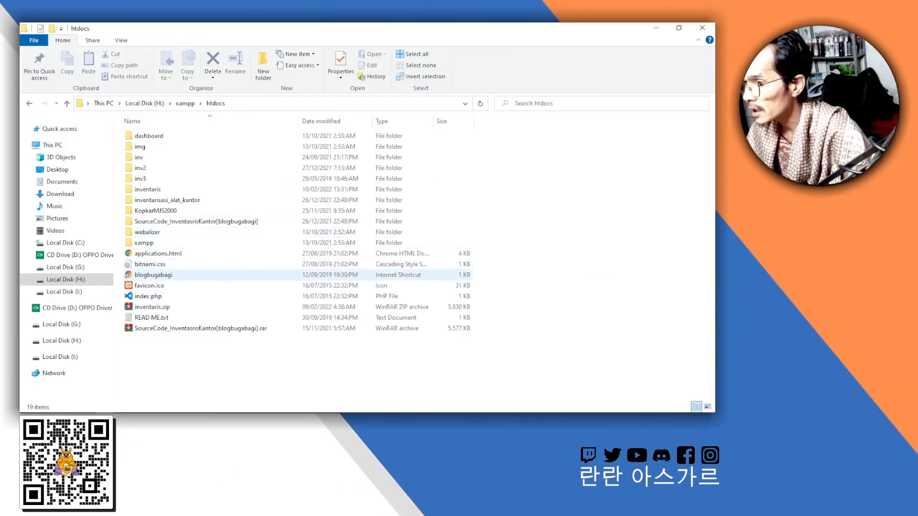
{"action": "left_click", "coordinate": [154, 274]}
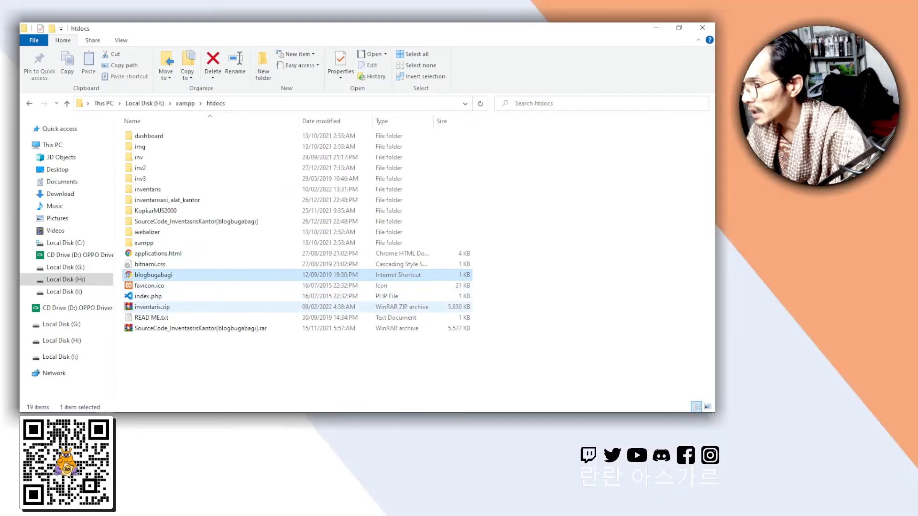
{"action": "left_click", "coordinate": [152, 307]}
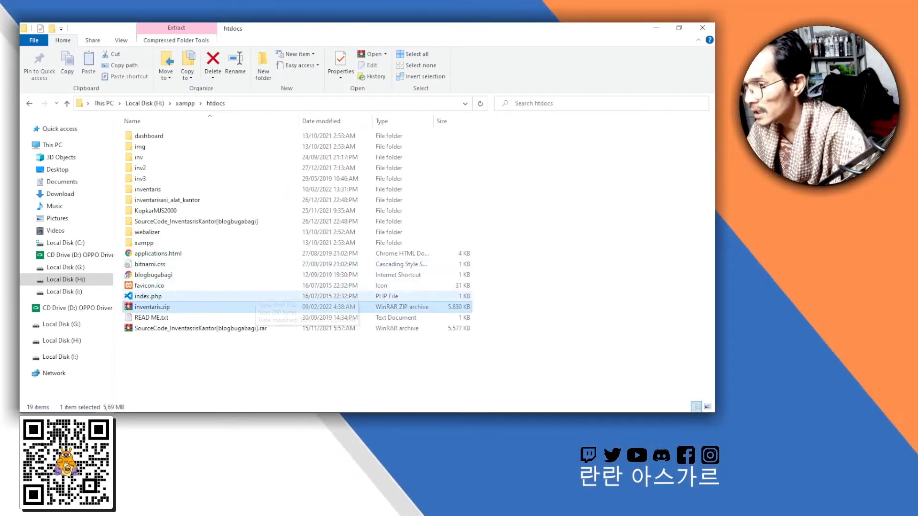
{"action": "key", "text": "alt+Tab"}
{"action": "key", "text": "alt+Tab"}
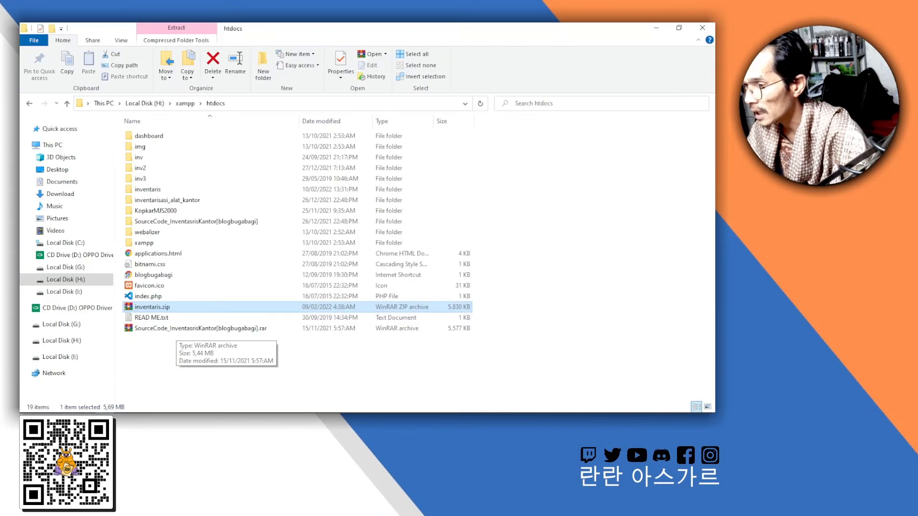
{"action": "left_click_drag", "start_coordinate": [152, 306], "coordinate": [443, 301]}
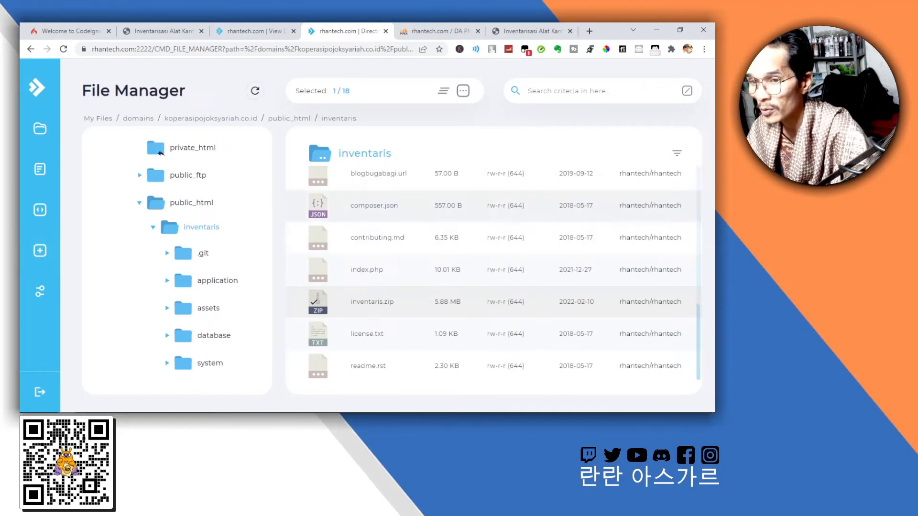
Step: Examine the actions offered for the uploaded inventaris.zip and for the inventaris folder itself
{"action": "right_click", "coordinate": [374, 307]}
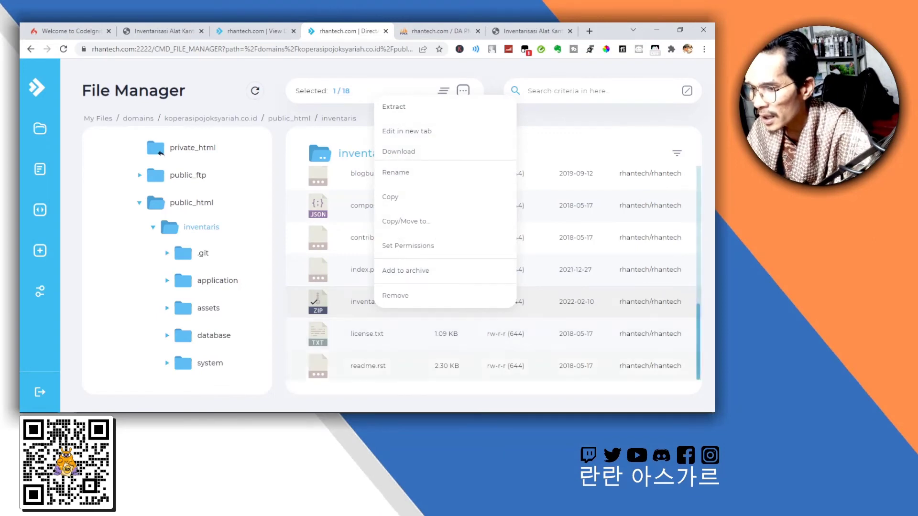
{"action": "left_click", "coordinate": [468, 403]}
{"action": "right_click", "coordinate": [379, 387]}
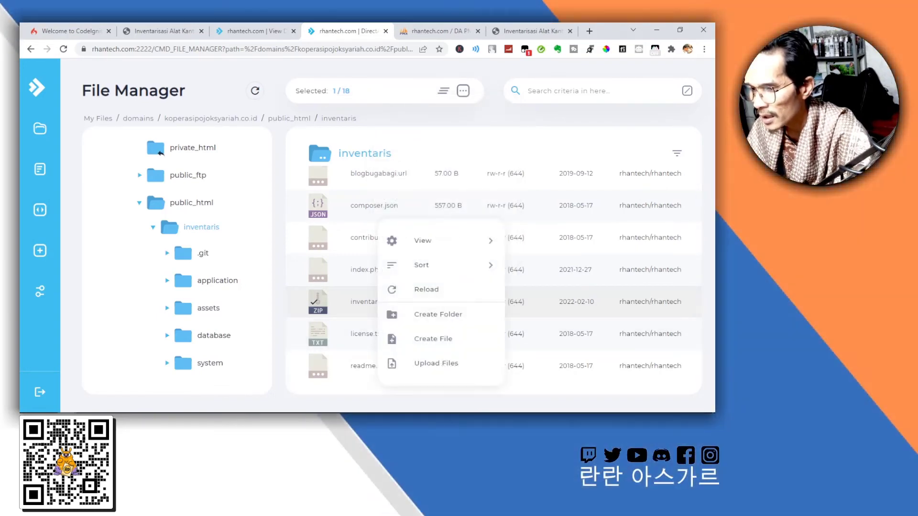
{"action": "left_click", "coordinate": [379, 388]}
{"action": "left_click", "coordinate": [379, 388]}
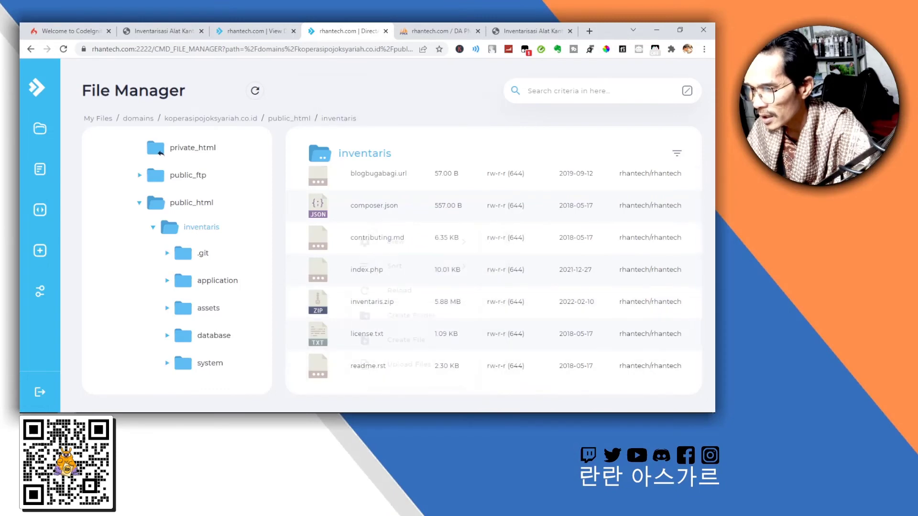
{"action": "right_click", "coordinate": [345, 390]}
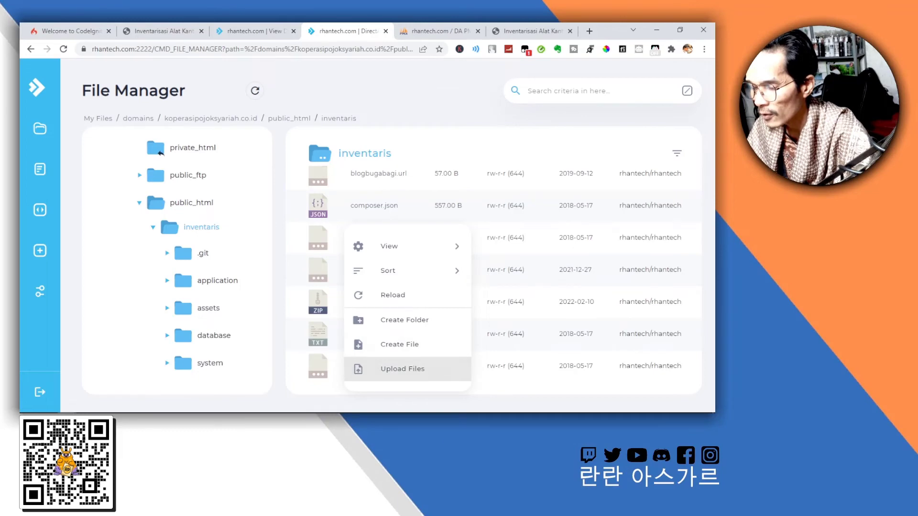
{"action": "left_click", "coordinate": [497, 244]}
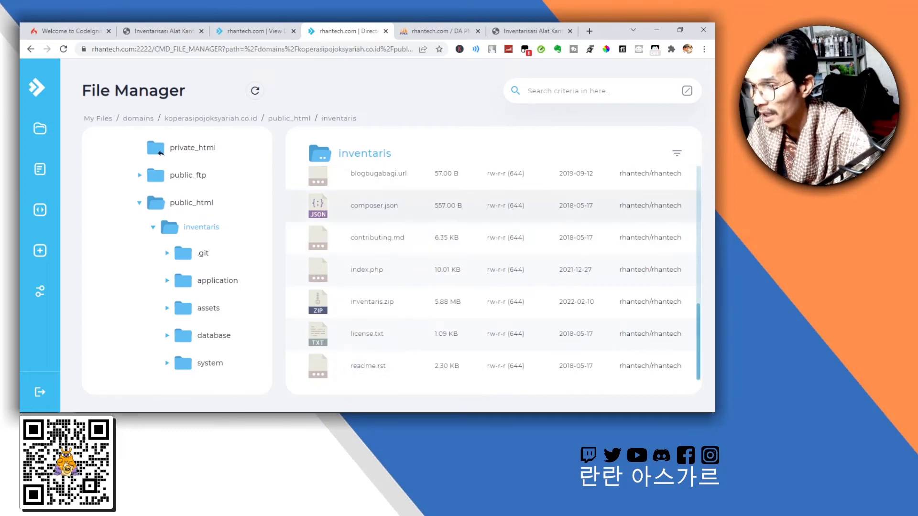
Step: Select contributing.md, examine the file actions offered for it, and deselect it
{"action": "left_click", "coordinate": [478, 238]}
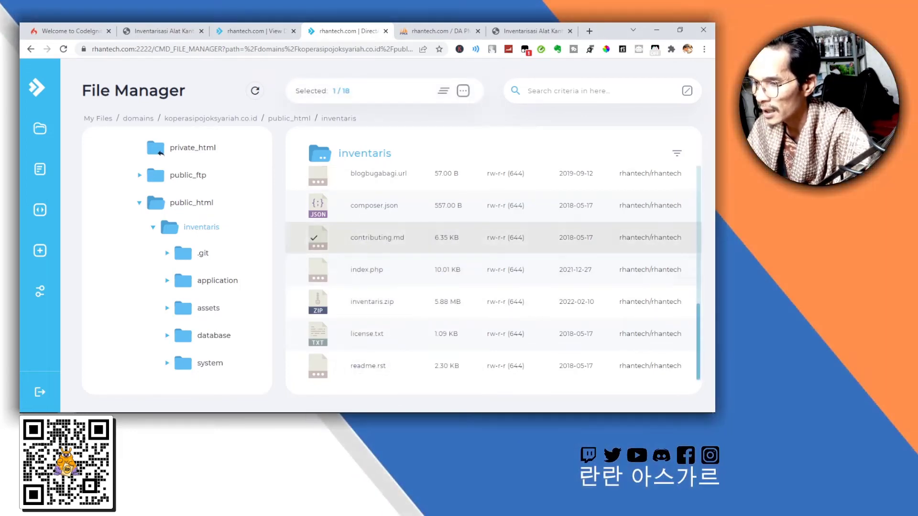
{"action": "right_click", "coordinate": [392, 239]}
{"action": "scroll", "coordinate": [463, 148], "scroll_direction": "down", "scroll_amount": 1}
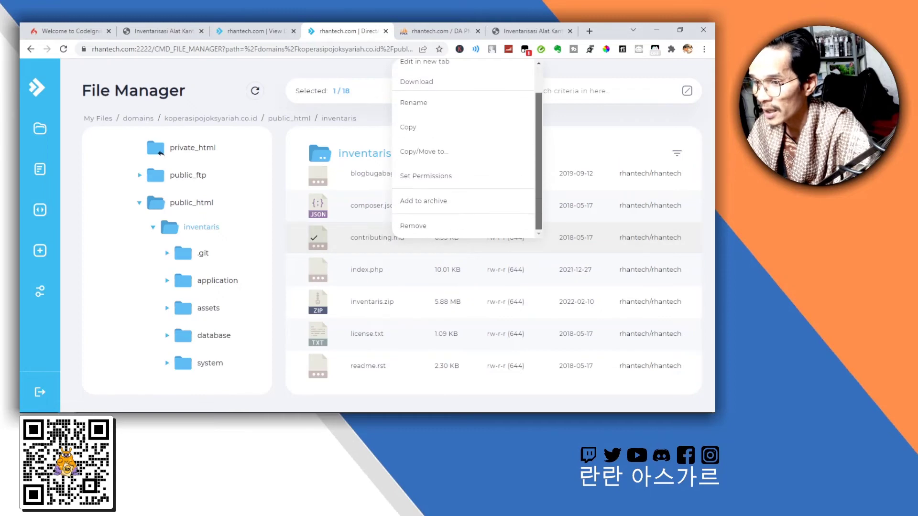
{"action": "scroll", "coordinate": [463, 148], "scroll_direction": "up", "scroll_amount": 1}
{"action": "left_click", "coordinate": [574, 238]}
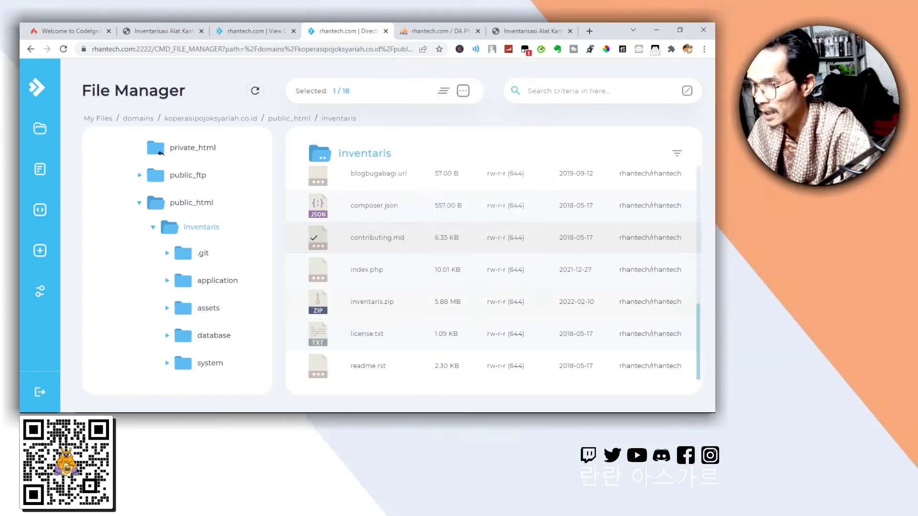
{"action": "left_click", "coordinate": [574, 237]}
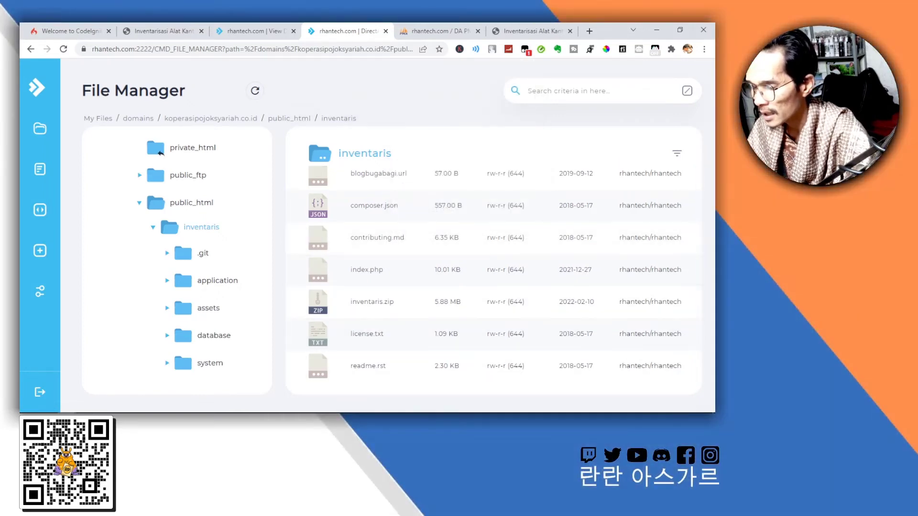
Step: Start an upload into the inventaris folder, choose inventaris.zip from xampp/htdocs/inventaris on drive H, and cancel the upload
{"action": "right_click", "coordinate": [338, 388]}
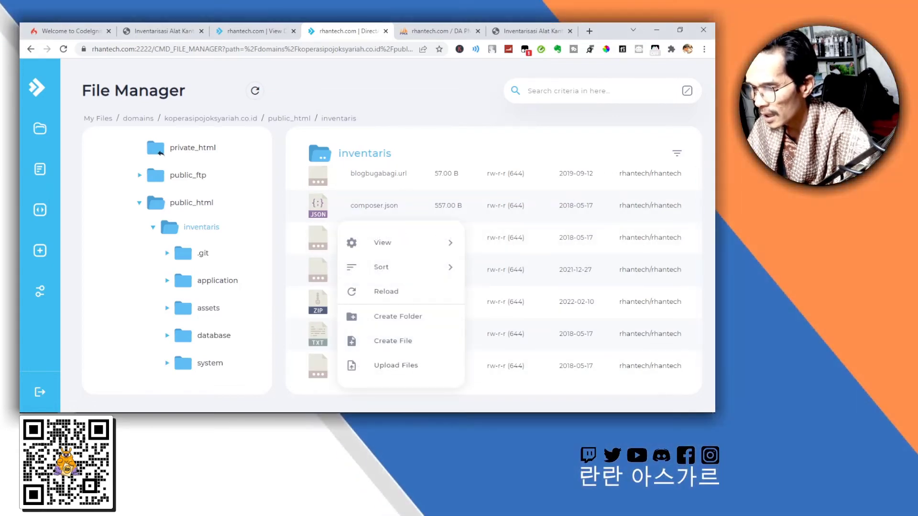
{"action": "right_click", "coordinate": [331, 390]}
{"action": "left_click", "coordinate": [382, 366]}
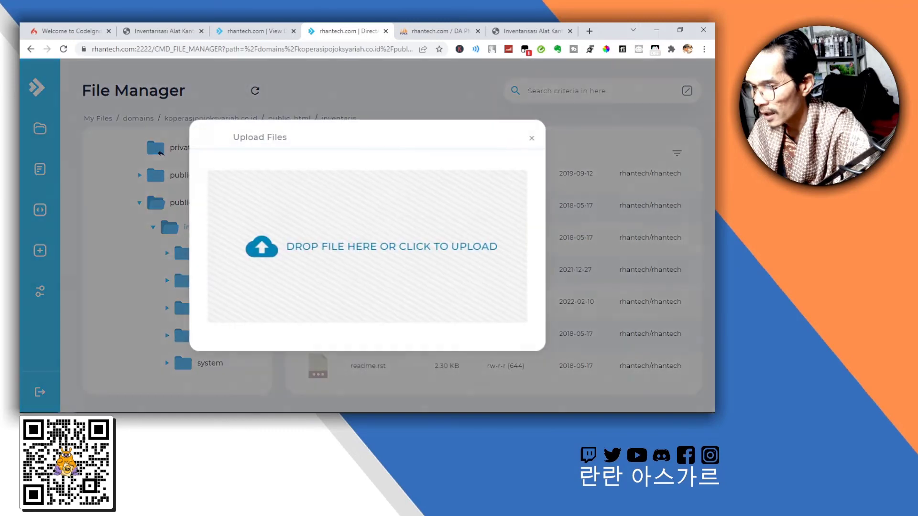
{"action": "left_click", "coordinate": [368, 235]}
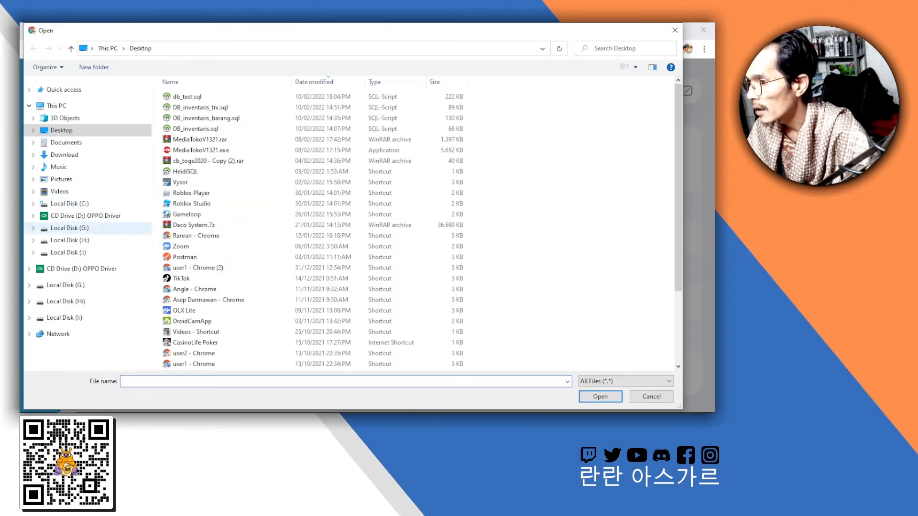
{"action": "left_click", "coordinate": [69, 240]}
{"action": "left_click", "coordinate": [70, 228]}
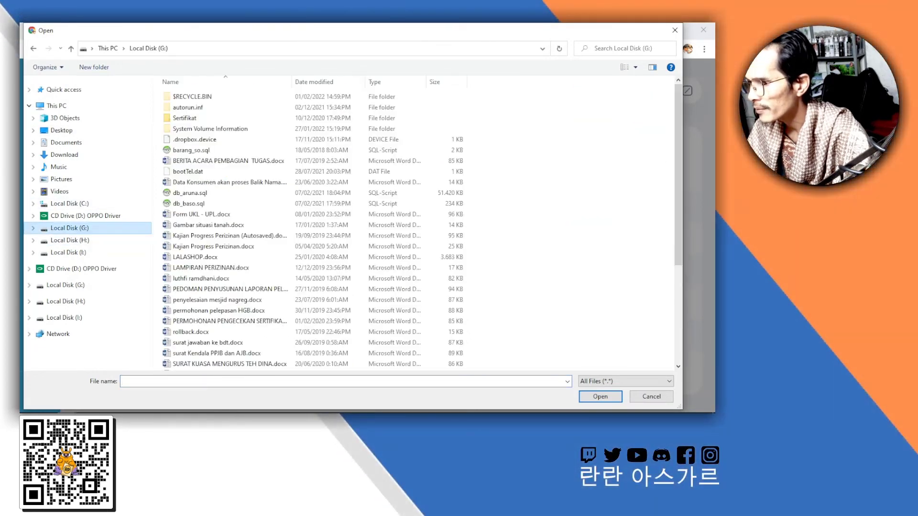
{"action": "left_click", "coordinate": [69, 241]}
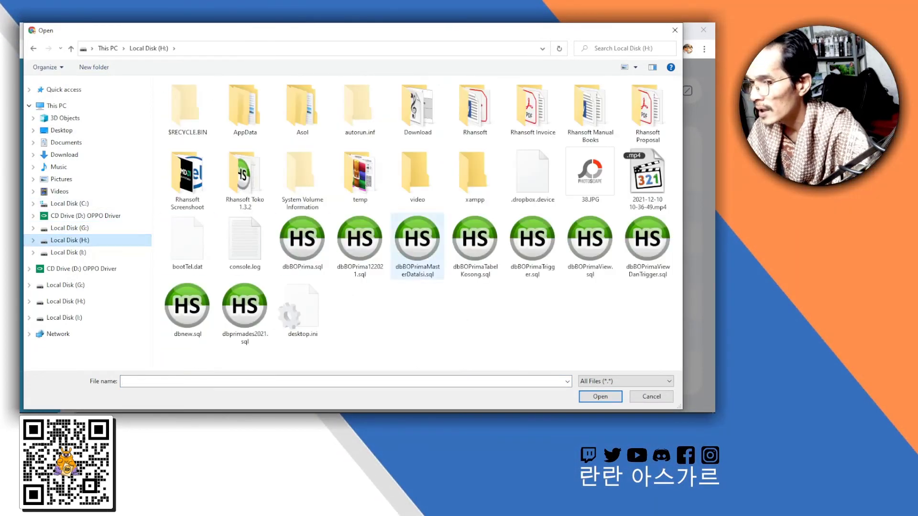
{"action": "double_click", "coordinate": [475, 174]}
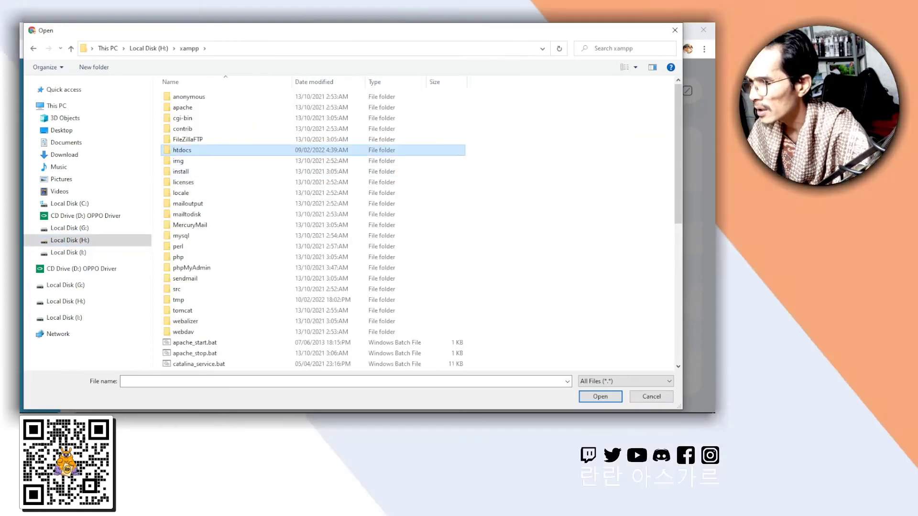
{"action": "double_click", "coordinate": [230, 150]}
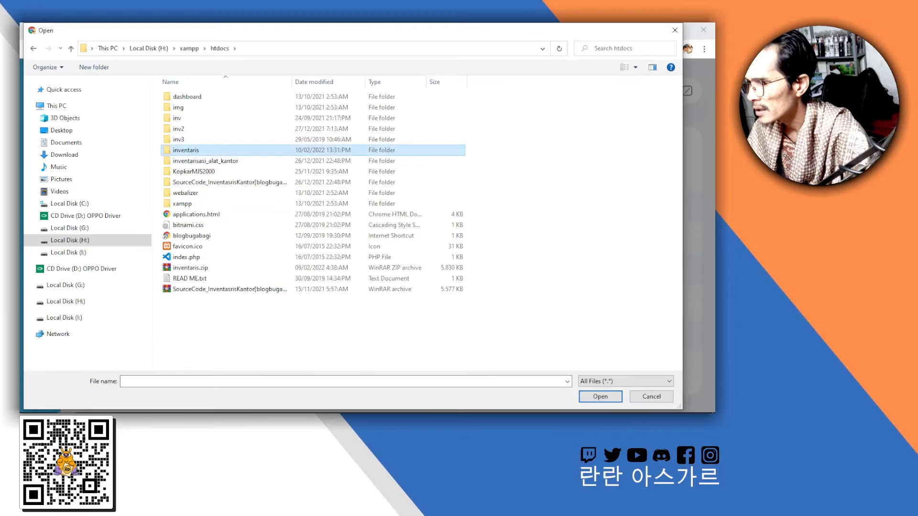
{"action": "double_click", "coordinate": [192, 151]}
{"action": "left_click", "coordinate": [229, 236]}
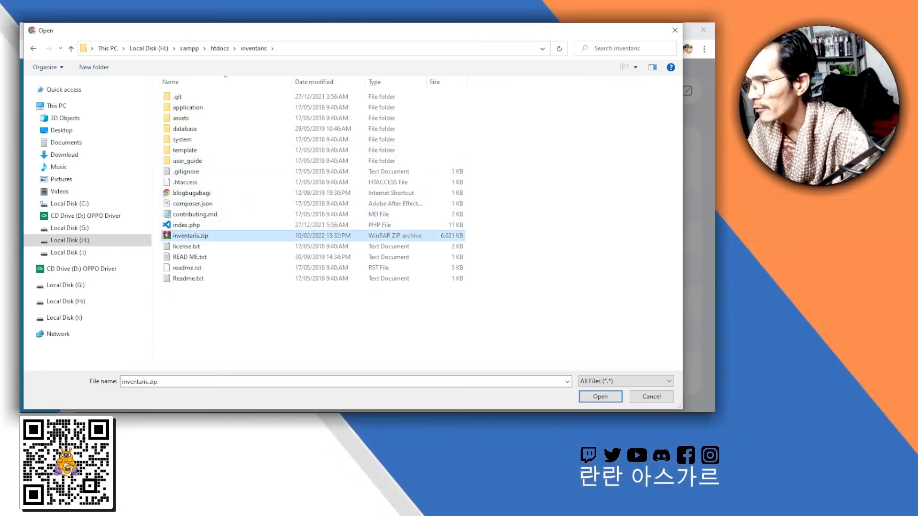
{"action": "left_click", "coordinate": [651, 396]}
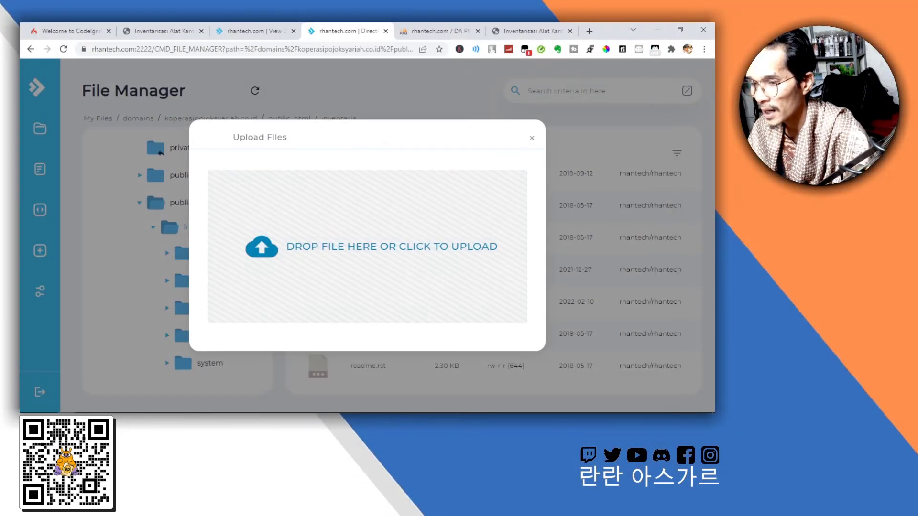
{"action": "left_click", "coordinate": [531, 138]}
Step: Examine the extraction path and file list for inventaris.zip, close it without extracting, and look over the inventaris folder's contents
{"action": "left_click", "coordinate": [372, 302]}
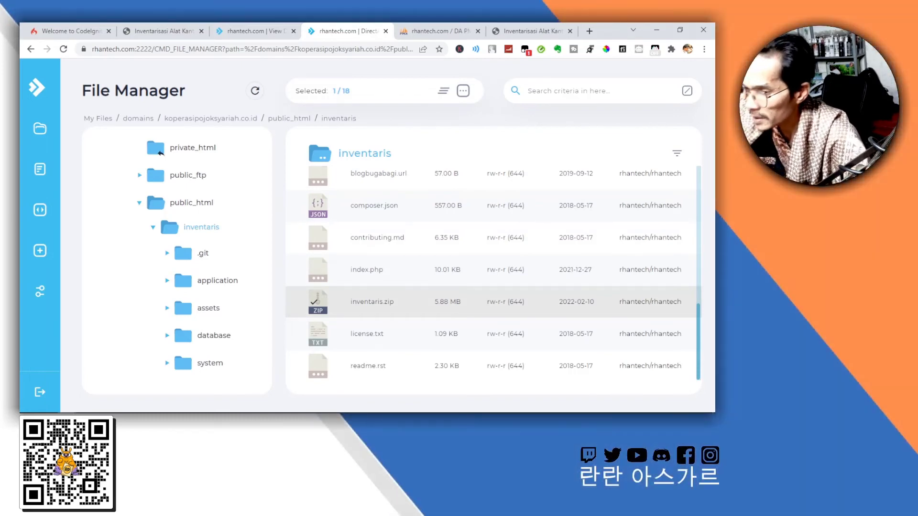
{"action": "right_click", "coordinate": [367, 305]}
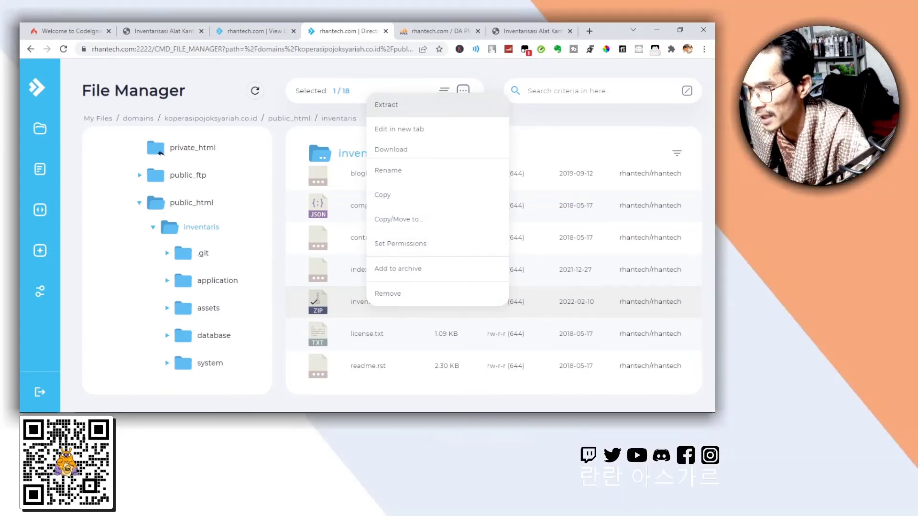
{"action": "left_click", "coordinate": [387, 105]}
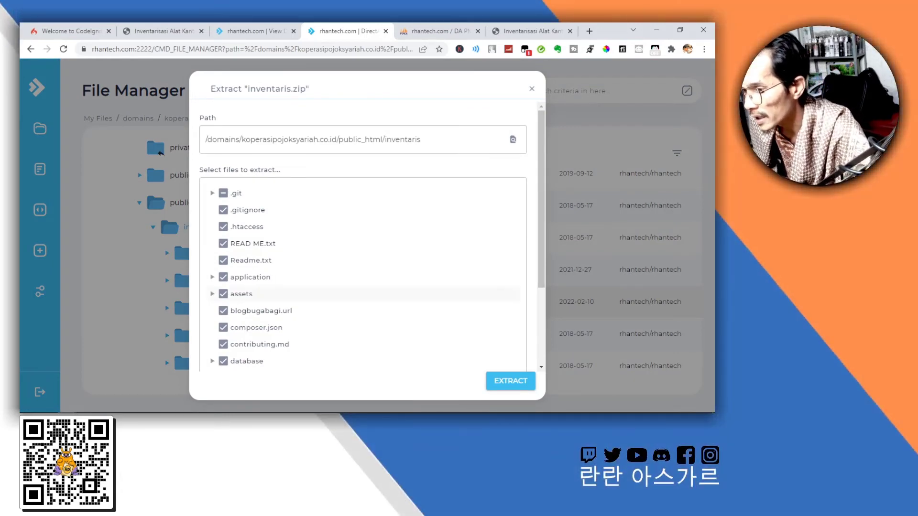
{"action": "scroll", "coordinate": [363, 277], "scroll_direction": "down", "scroll_amount": 1}
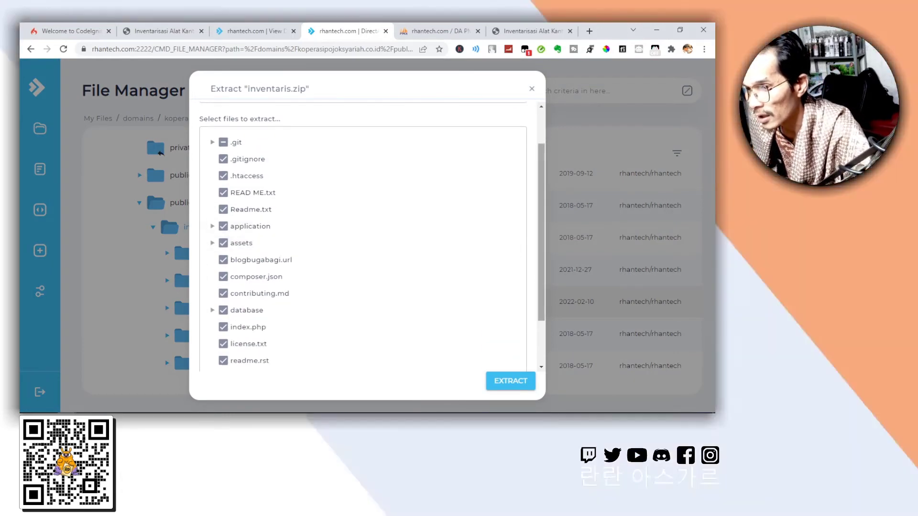
{"action": "scroll", "coordinate": [363, 239], "scroll_direction": "up", "scroll_amount": 1}
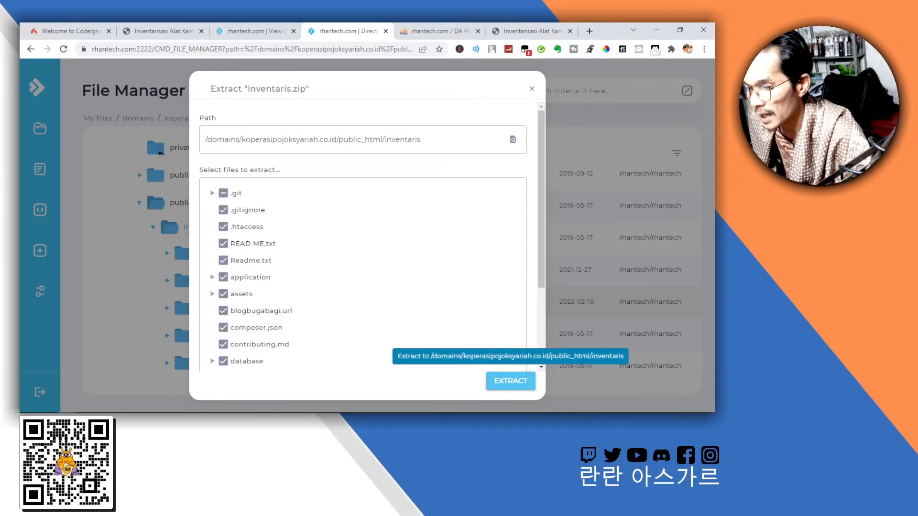
{"action": "left_click", "coordinate": [531, 88]}
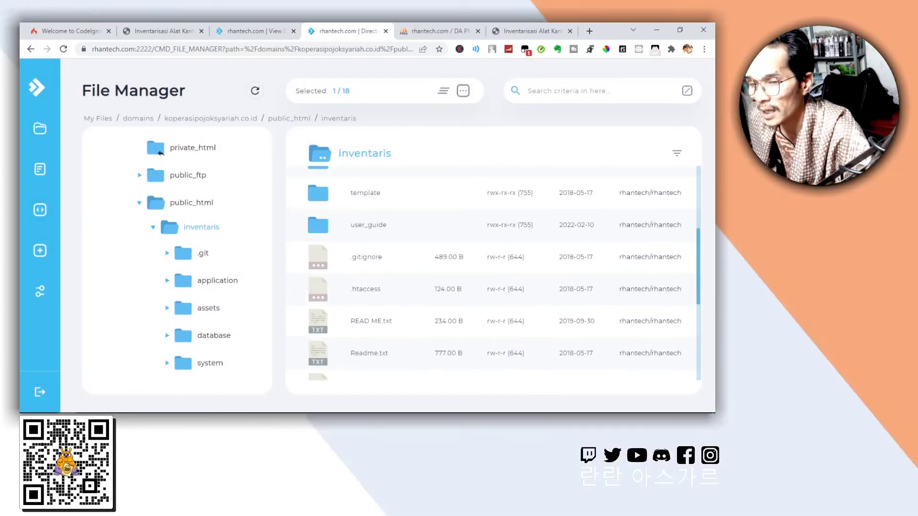
{"action": "scroll", "coordinate": [493, 272], "scroll_direction": "up", "scroll_amount": 3}
{"action": "scroll", "coordinate": [492, 272], "scroll_direction": "down", "scroll_amount": 3}
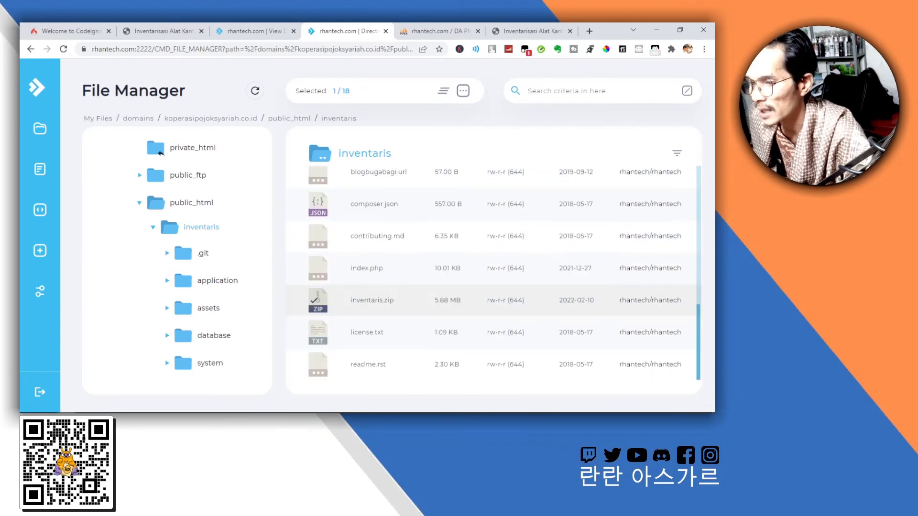
Step: Permanently remove inventaris.zip from the inventaris folder, with To Trash turned off
{"action": "right_click", "coordinate": [358, 303]}
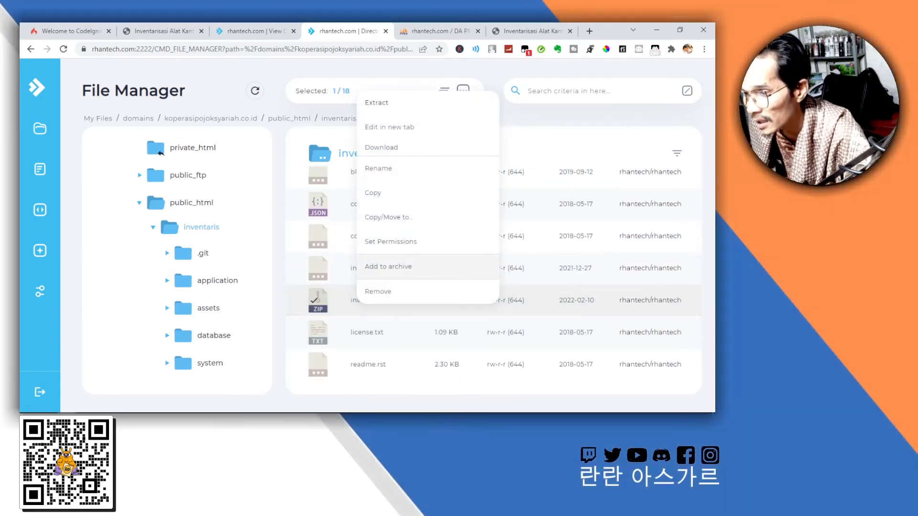
{"action": "left_click", "coordinate": [378, 292]}
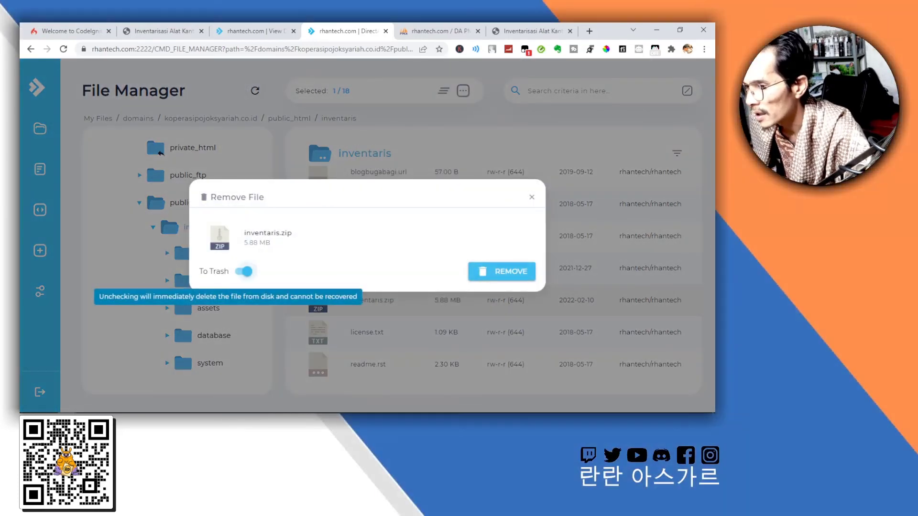
{"action": "left_click", "coordinate": [244, 271]}
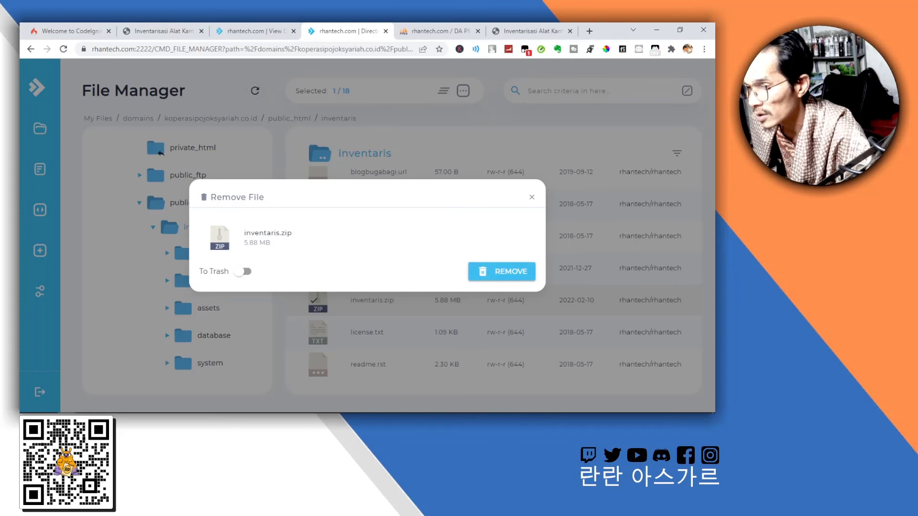
{"action": "left_click", "coordinate": [502, 271]}
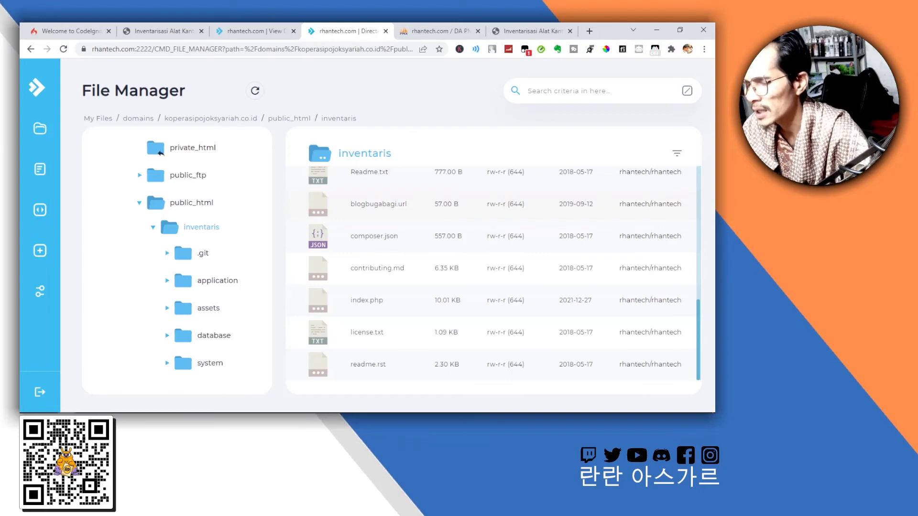
Step: Load koperasipojoksyariah.co.id/inventaris in a new browser tab and look over the hosted page
{"action": "key", "text": "ctrl+t"}
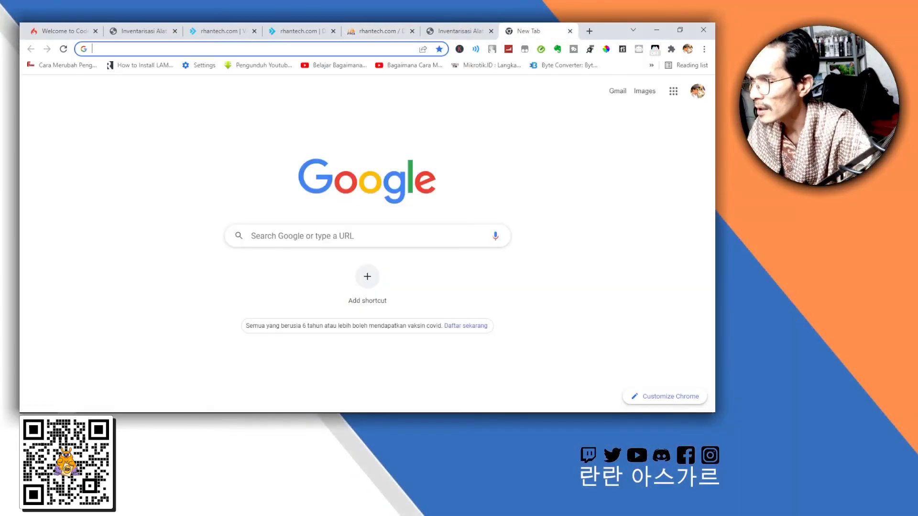
{"action": "left_click", "coordinate": [258, 49]}
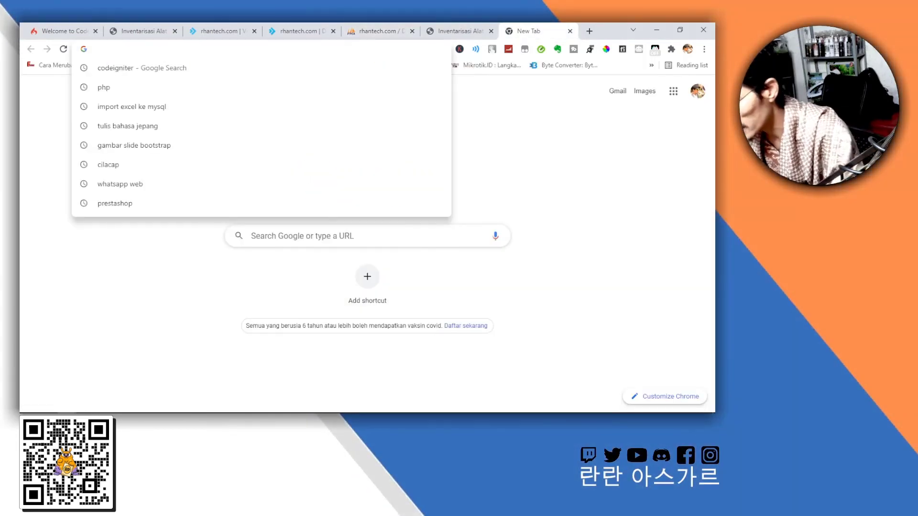
{"action": "type", "text": "koperasipojoksyariah.co.id"}
{"action": "key", "text": "Right"}
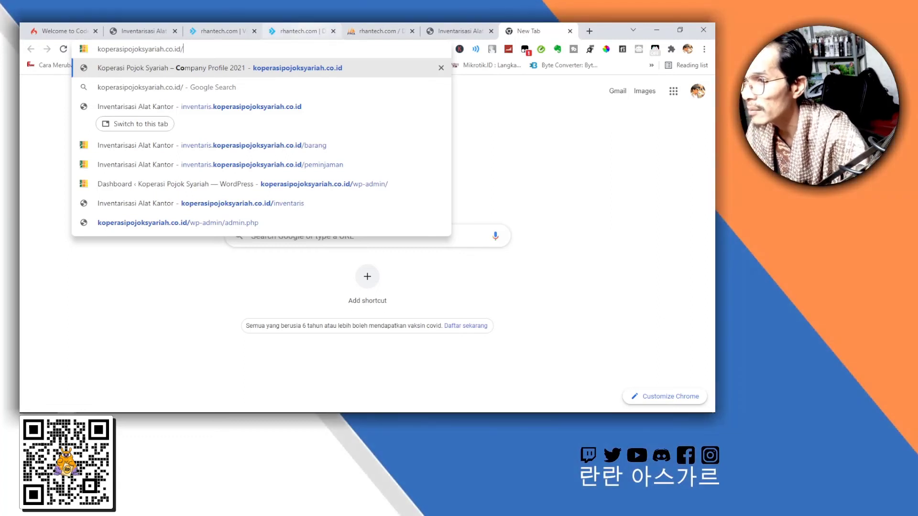
{"action": "left_click", "coordinate": [301, 31]}
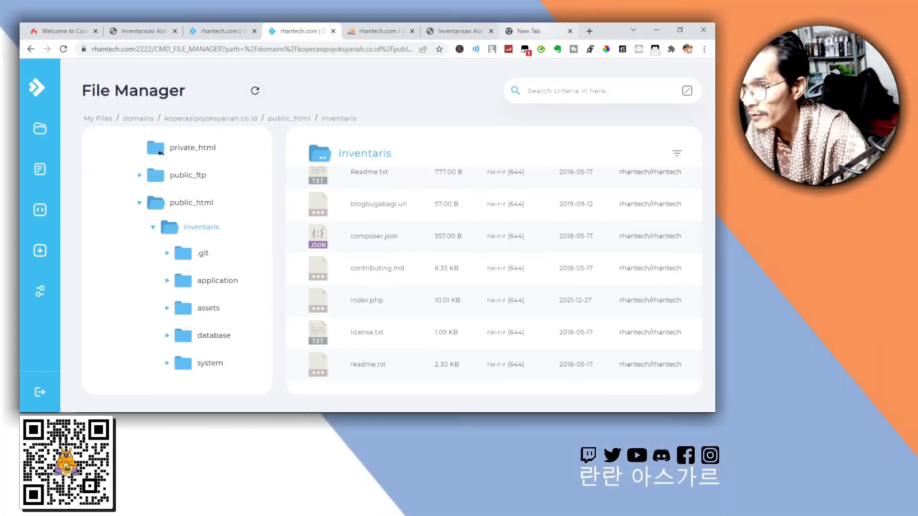
{"action": "left_click", "coordinate": [528, 31]}
{"action": "type", "text": "inventaris"}
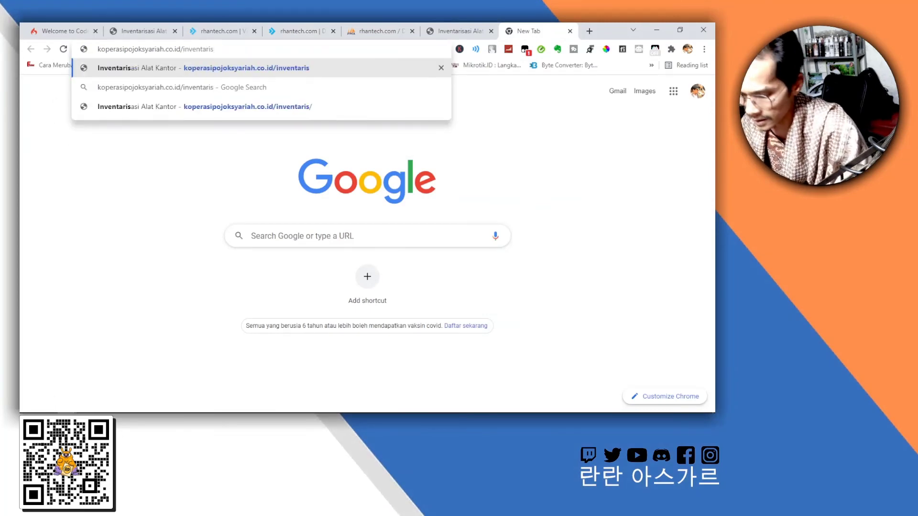
{"action": "key", "text": "Return"}
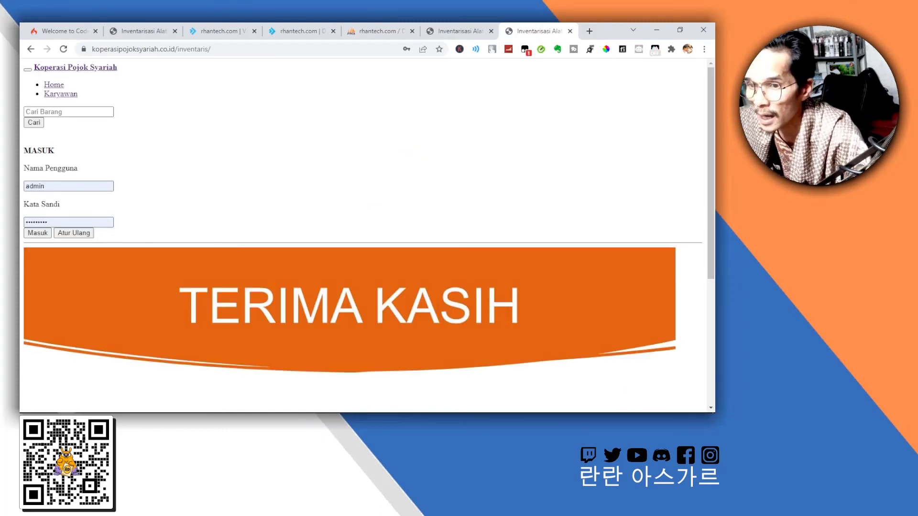
{"action": "scroll", "coordinate": [363, 234], "scroll_direction": "down", "scroll_amount": 5}
{"action": "scroll", "coordinate": [364, 234], "scroll_direction": "up", "scroll_amount": 4}
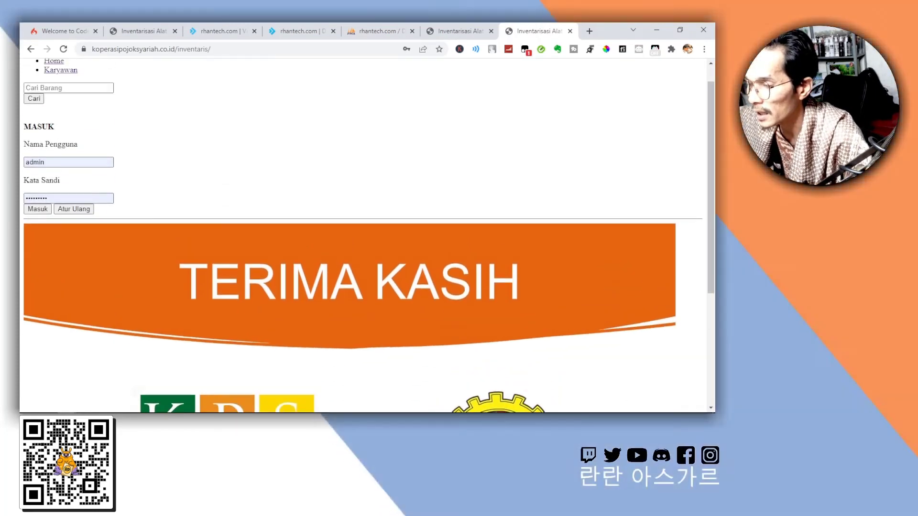
Step: Inspect the hosted page's full address, switch to Visual Studio Code, and compare it with the fallback base_url in Config.php
{"action": "left_click", "coordinate": [229, 50]}
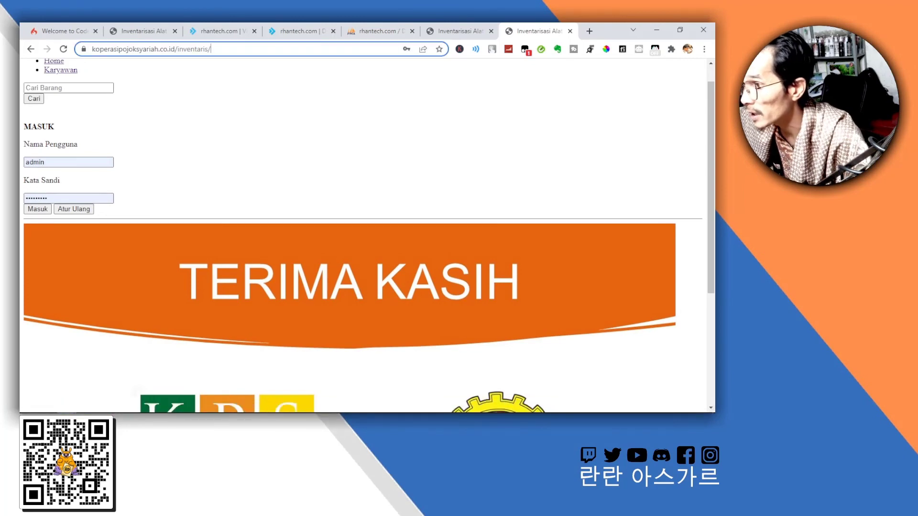
{"action": "left_click_drag", "start_coordinate": [258, 49], "coordinate": [91, 50]}
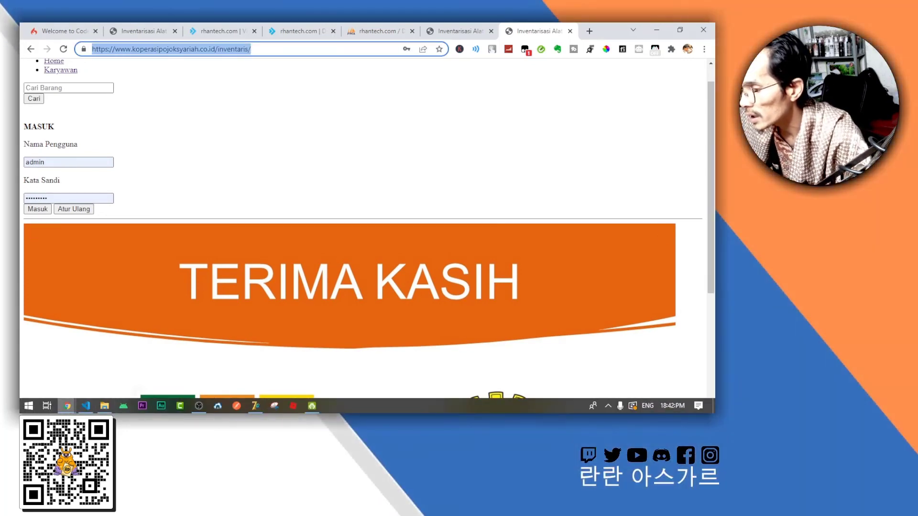
{"action": "left_click", "coordinate": [86, 406]}
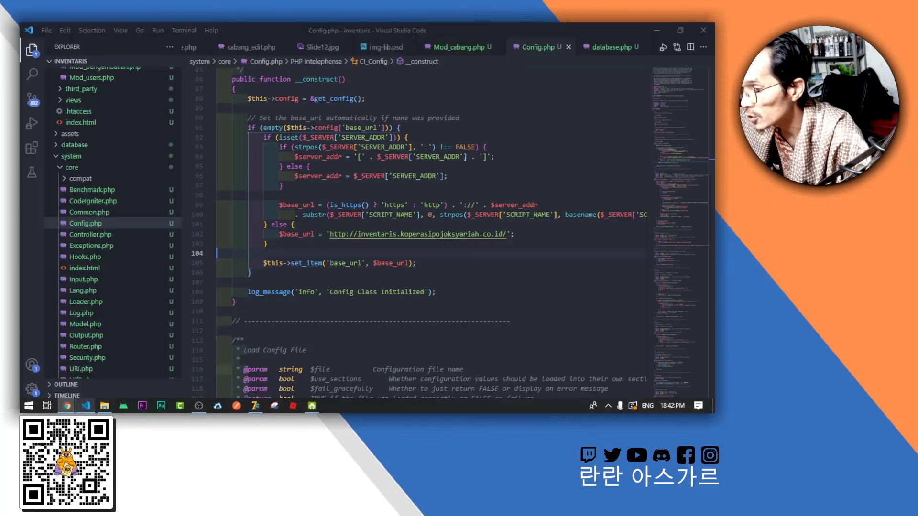
{"action": "double_click", "coordinate": [378, 234]}
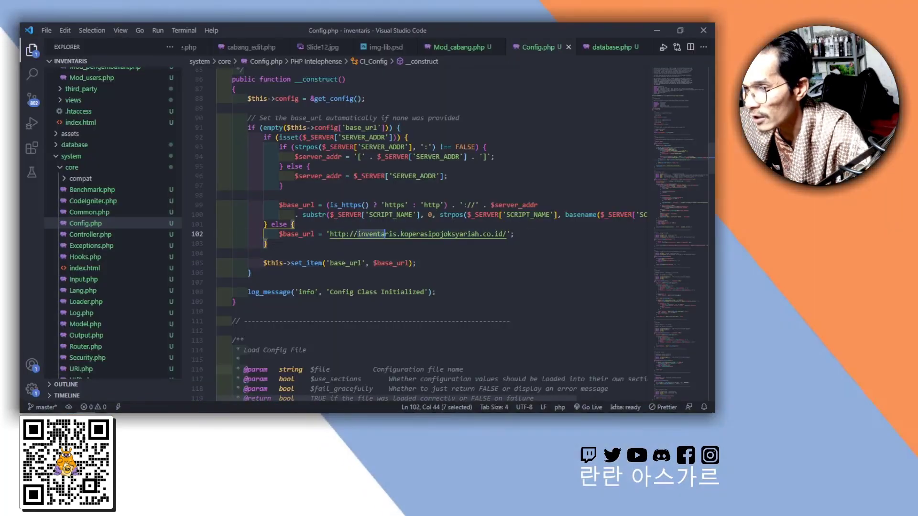
{"action": "left_click_drag", "start_coordinate": [400, 234], "coordinate": [329, 235]}
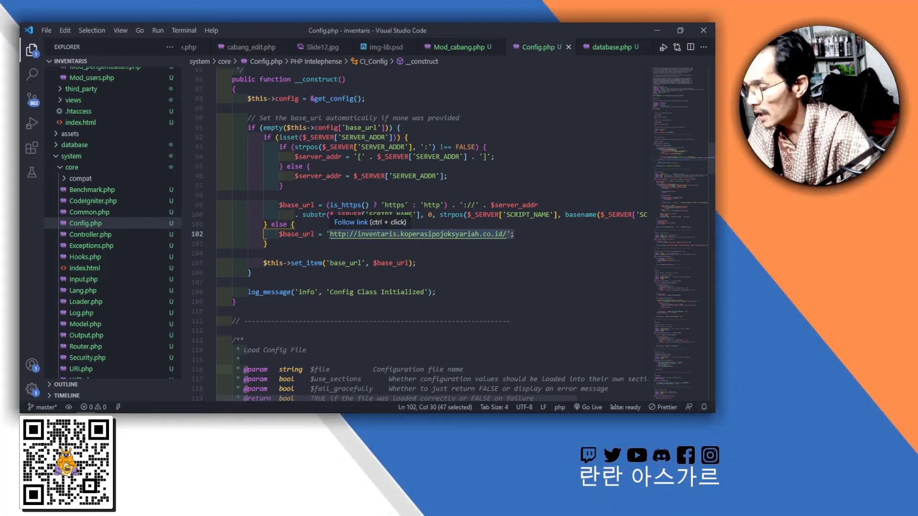
{"action": "left_click", "coordinate": [384, 234]}
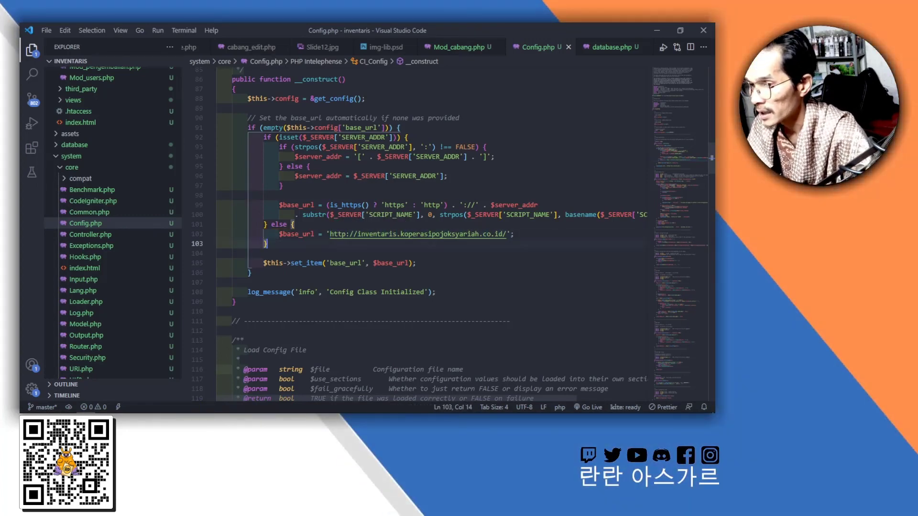
{"action": "left_click_drag", "start_coordinate": [397, 234], "coordinate": [357, 235]}
{"action": "key", "text": "ctrl+c"}
{"action": "key", "text": "Delete"}
{"action": "key", "text": "Delete"}
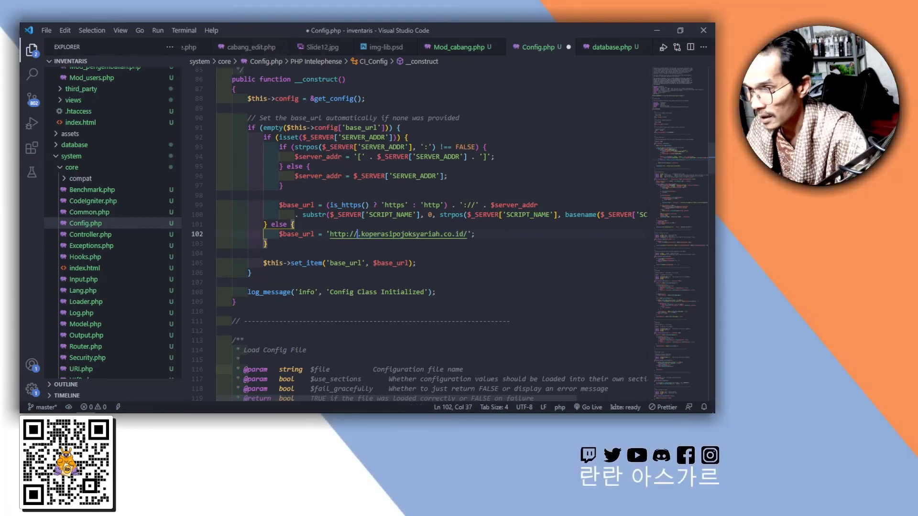
{"action": "left_click", "coordinate": [470, 234]}
{"action": "key", "text": "ctrl+v"}
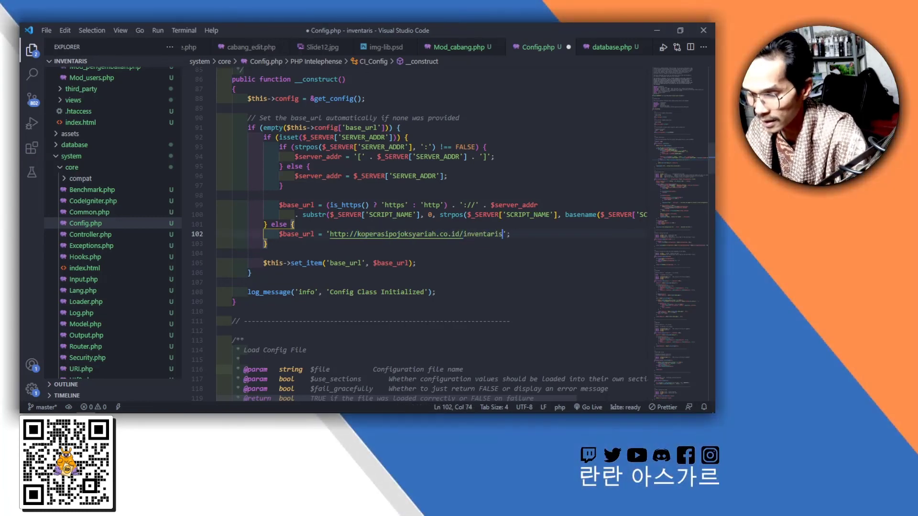
{"action": "left_click_drag", "start_coordinate": [506, 234], "coordinate": [329, 235]}
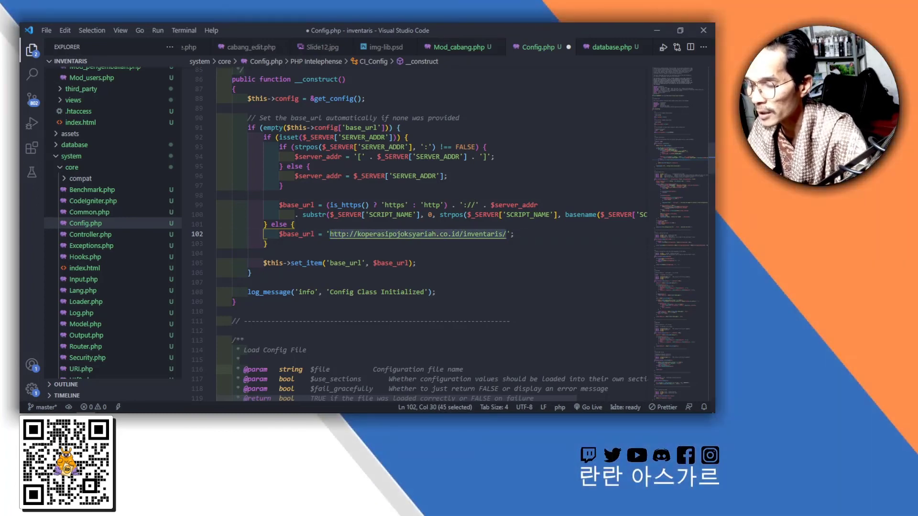
{"action": "double_click", "coordinate": [497, 234]}
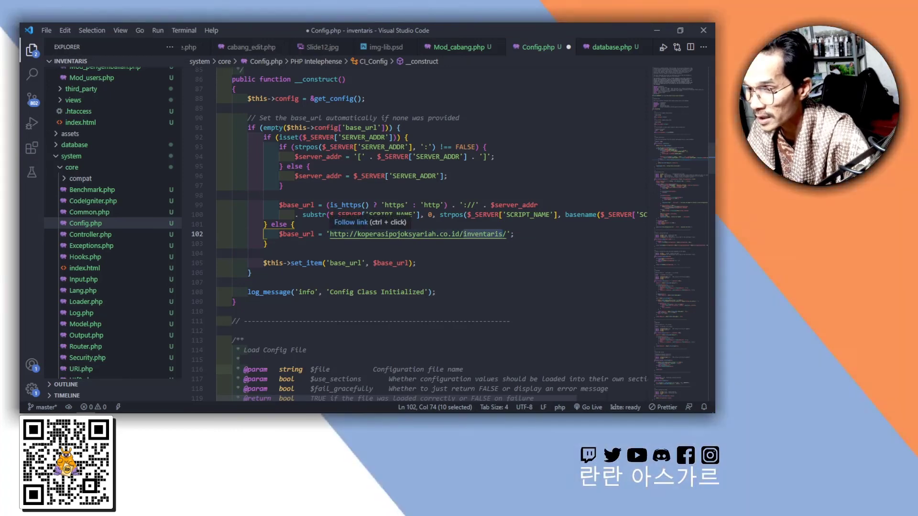
{"action": "key", "text": "BackSpace"}
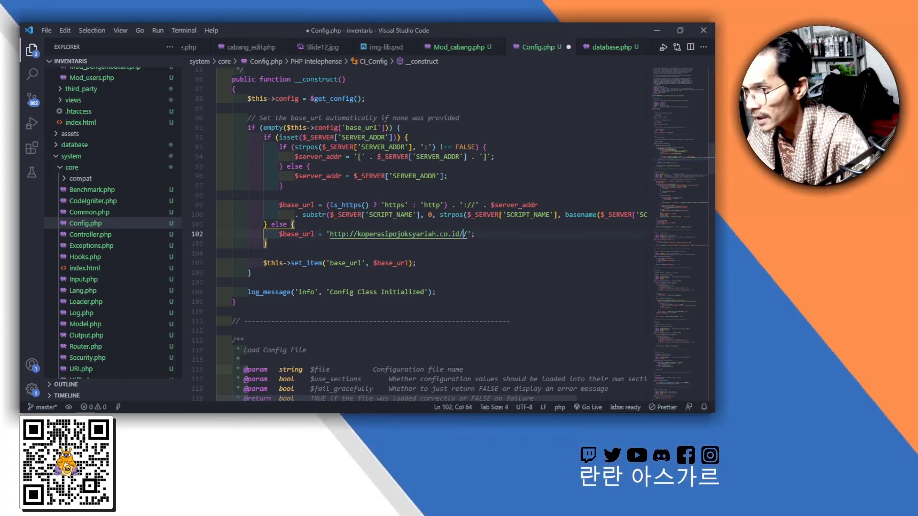
{"action": "left_click", "coordinate": [360, 234]}
{"action": "key", "text": "Left"}
{"action": "type", "text": "inventaris."}
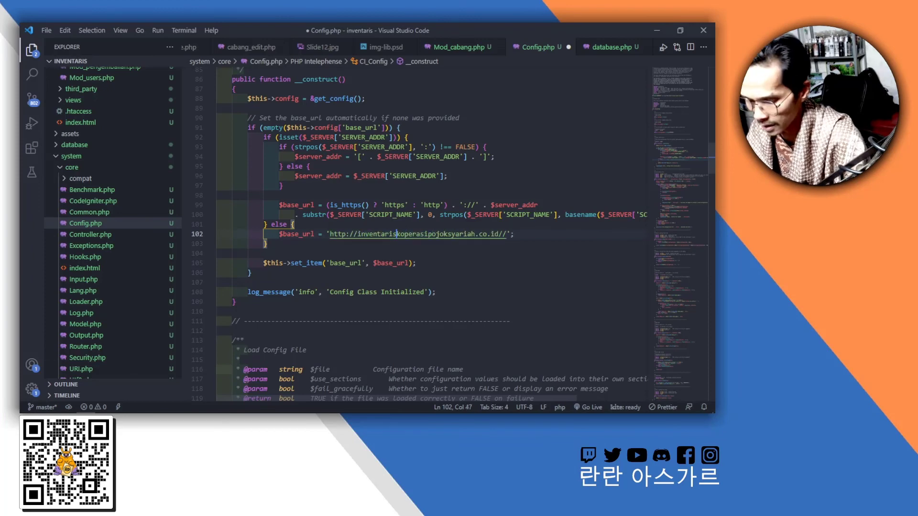
{"action": "key", "text": "End"}
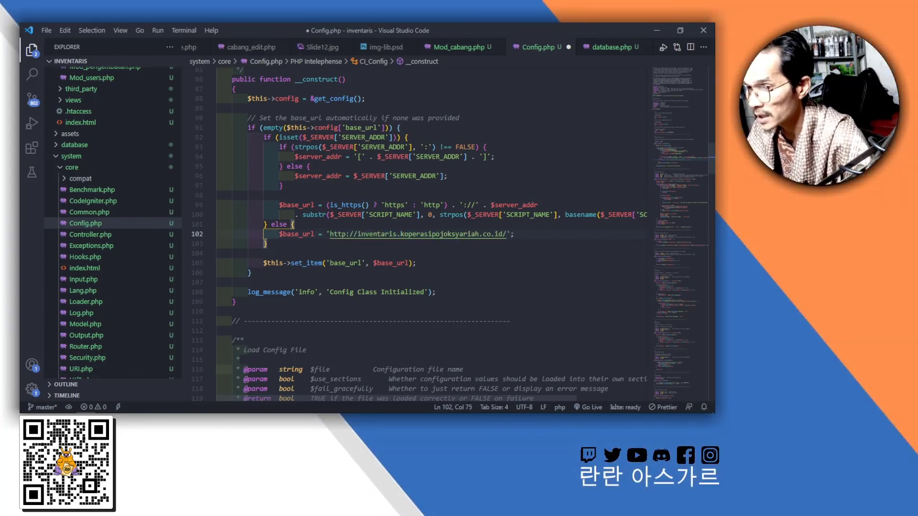
{"action": "key", "text": "alt+Tab"}
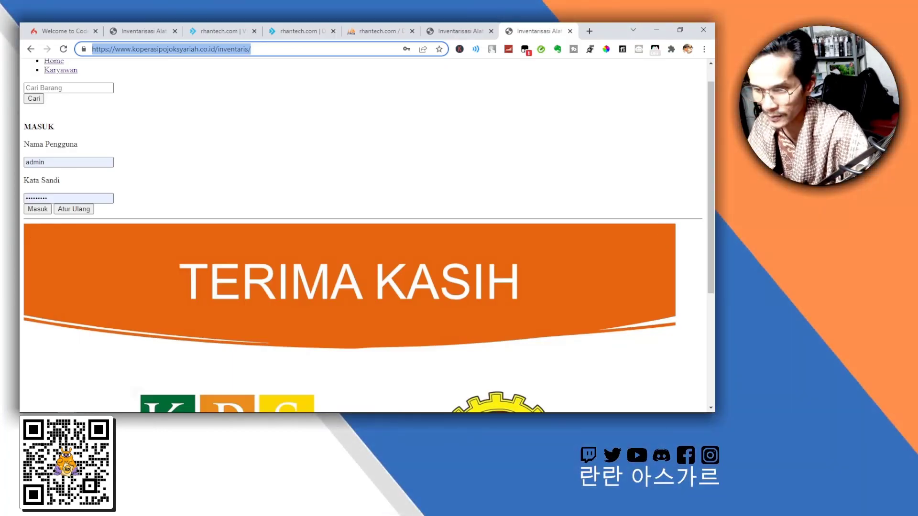
{"action": "scroll", "coordinate": [368, 235], "scroll_direction": "up", "scroll_amount": 1}
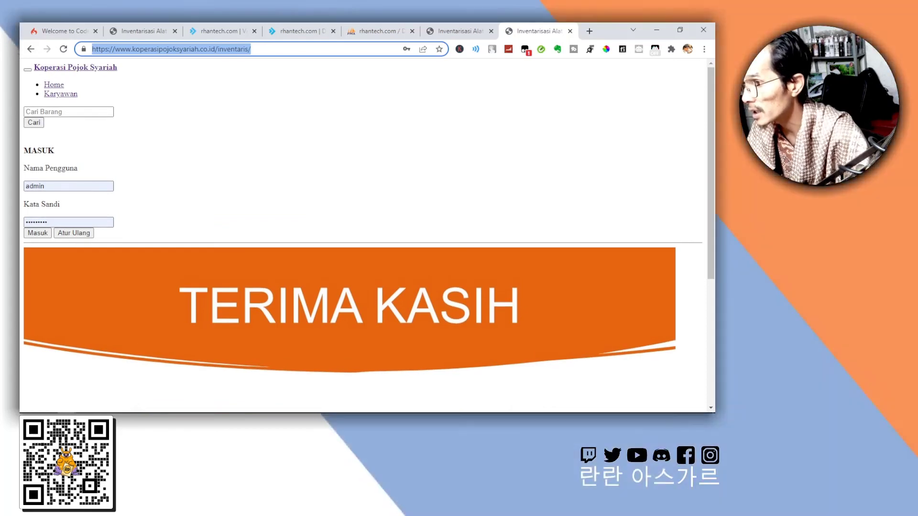
{"action": "double_click", "coordinate": [232, 49]}
{"action": "left_click", "coordinate": [253, 49]}
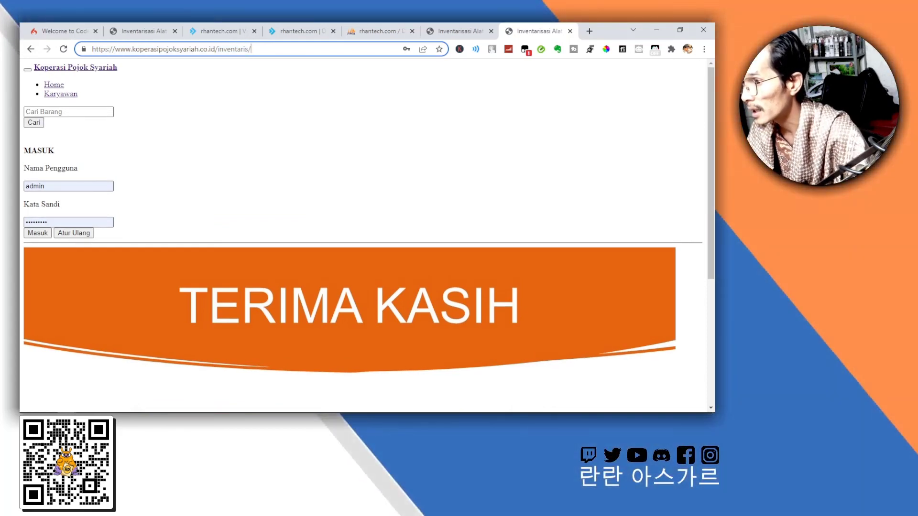
{"action": "key", "text": "ctrl+a"}
{"action": "left_click", "coordinate": [253, 49]}
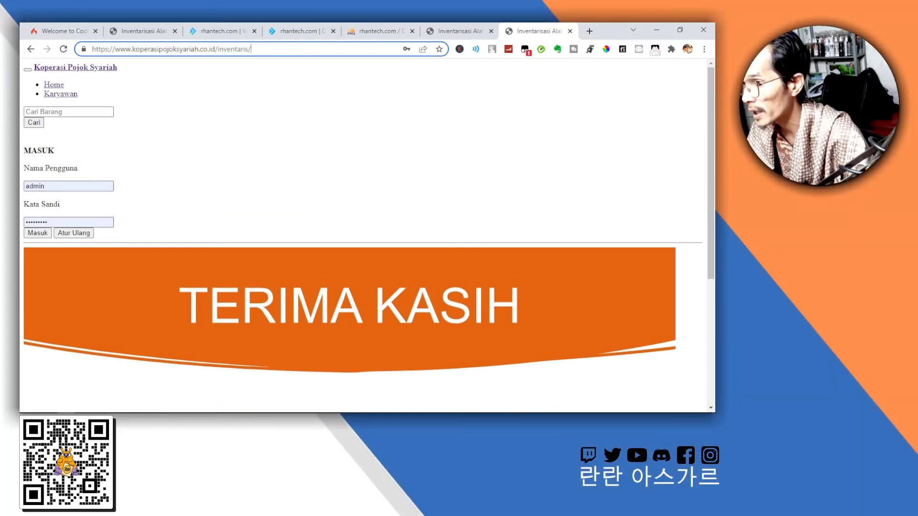
{"action": "double_click", "coordinate": [232, 49]}
{"action": "key", "text": "BackSpace"}
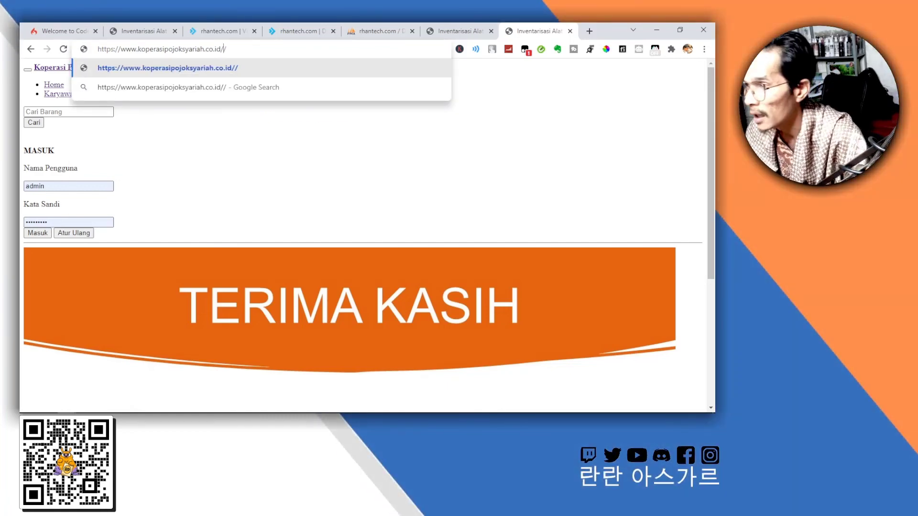
{"action": "key", "text": "Delete"}
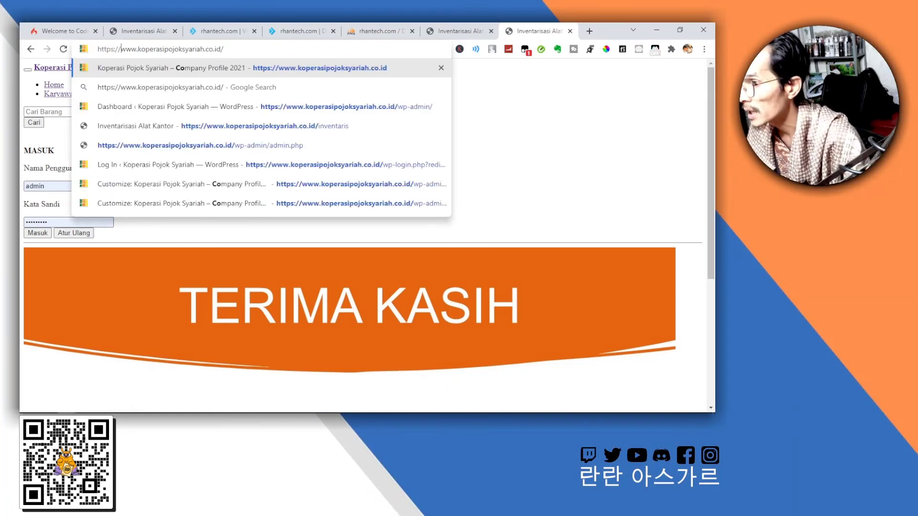
{"action": "double_click", "coordinate": [128, 49]}
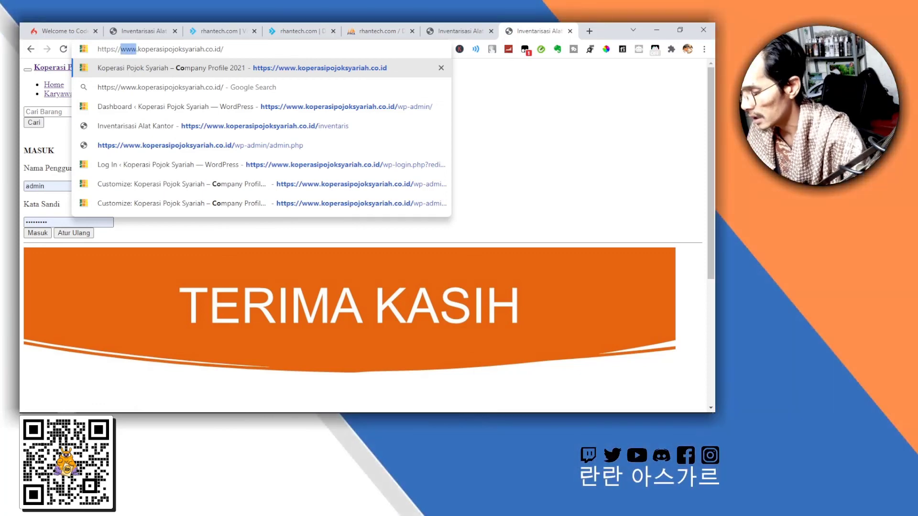
{"action": "type", "text": "inventaris"}
{"action": "key", "text": "Return"}
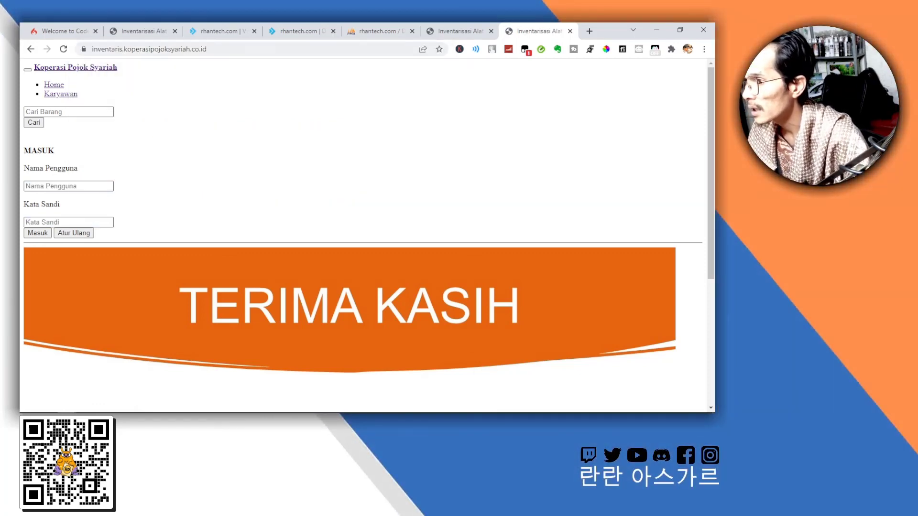
Step: Follow the site's Koperasi Pojok Syariah and Karyawan links, and examine the inventaris subdomain in the login page's address
{"action": "left_click", "coordinate": [75, 67]}
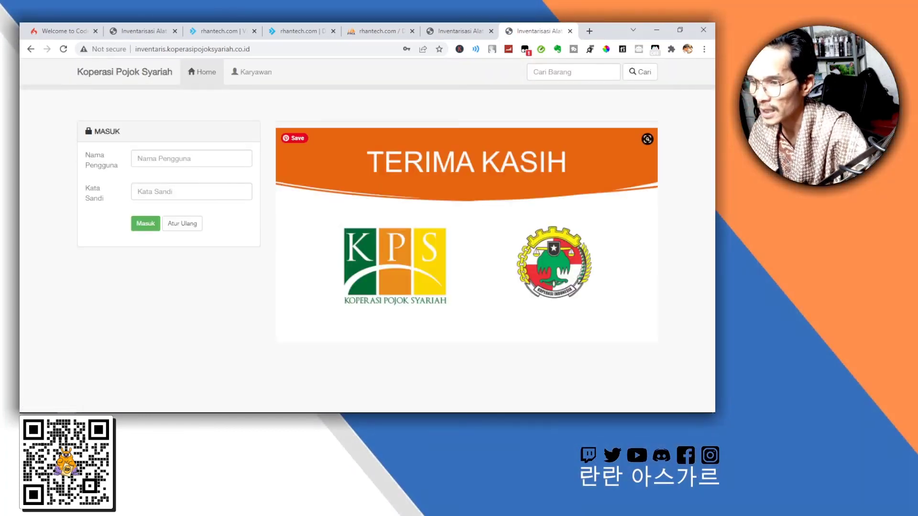
{"action": "left_click", "coordinate": [252, 72]}
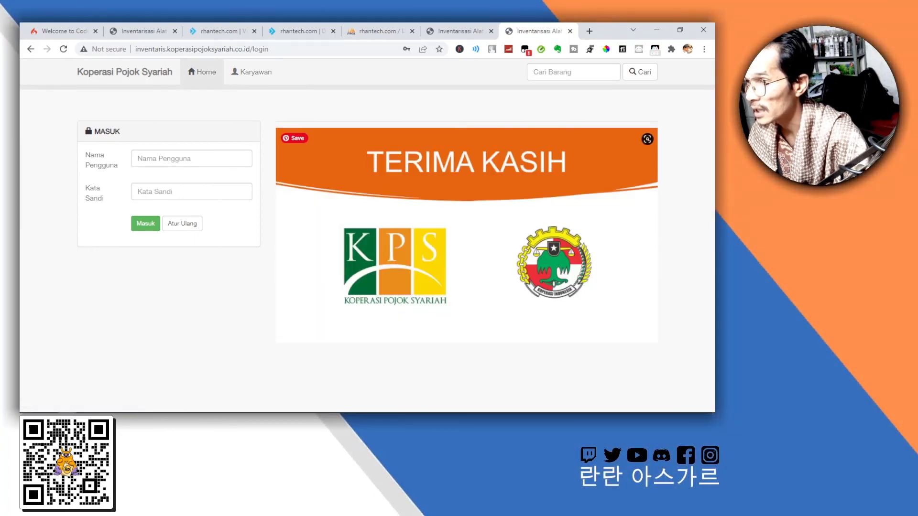
{"action": "left_click", "coordinate": [258, 49]}
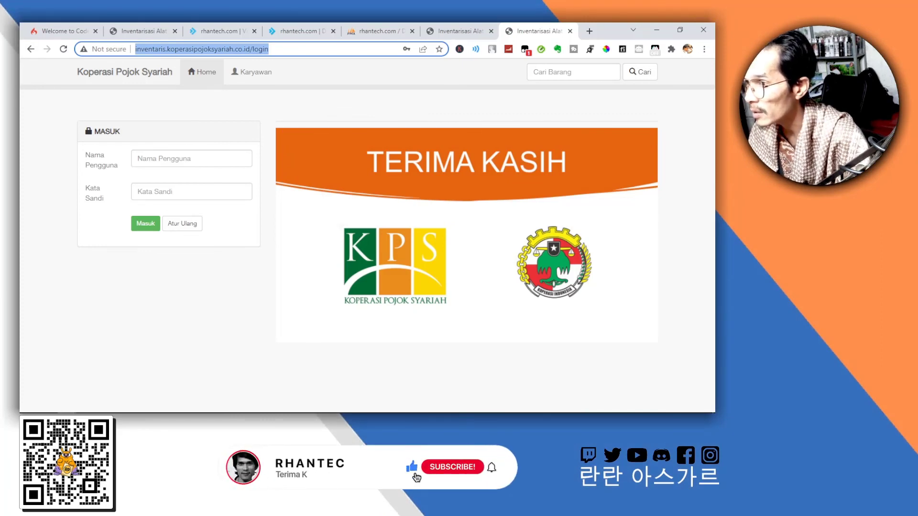
{"action": "left_click", "coordinate": [202, 49]}
{"action": "double_click", "coordinate": [150, 48]}
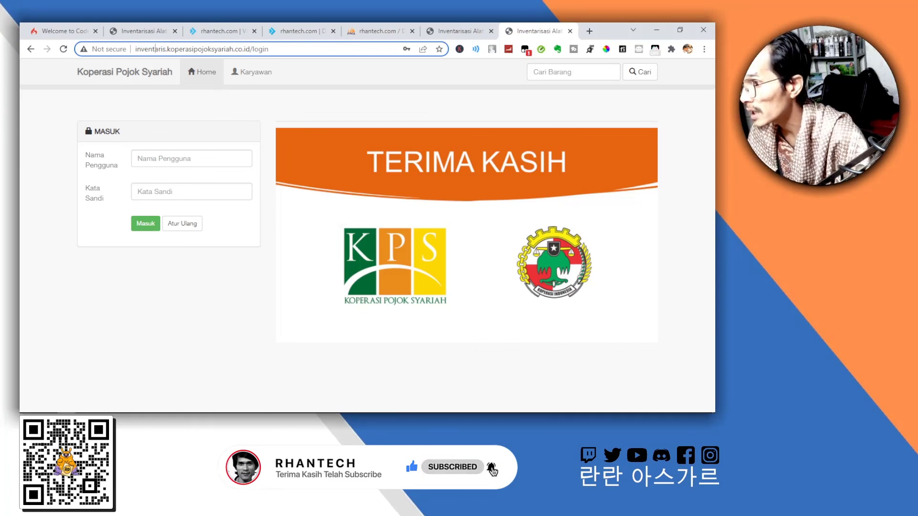
{"action": "left_click", "coordinate": [168, 49]}
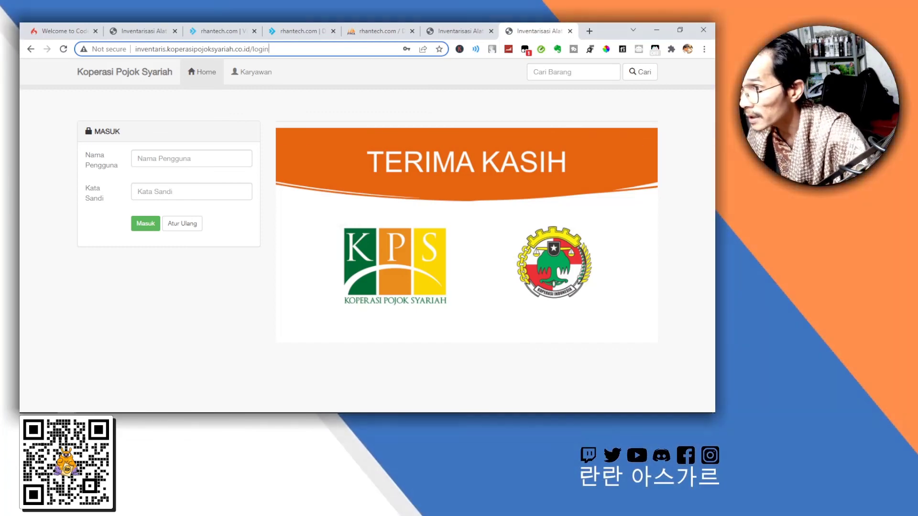
{"action": "double_click", "coordinate": [150, 49]}
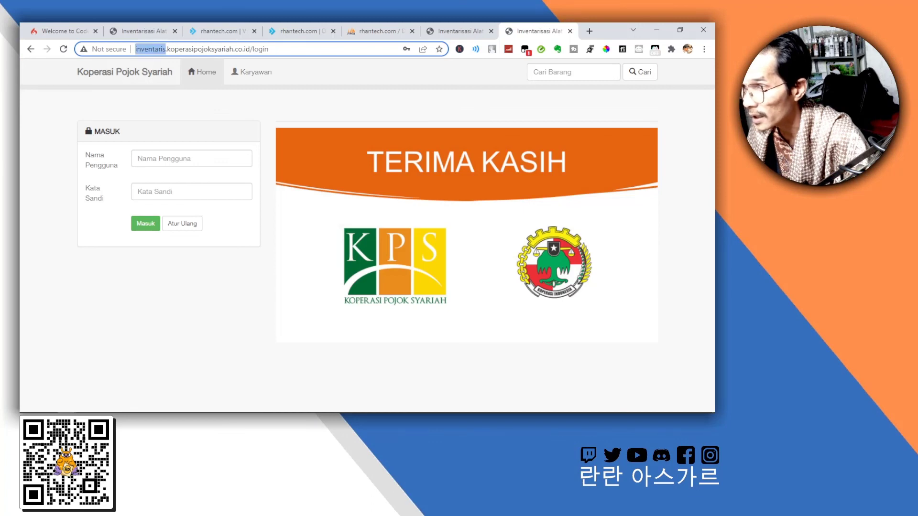
{"action": "left_click", "coordinate": [270, 49]}
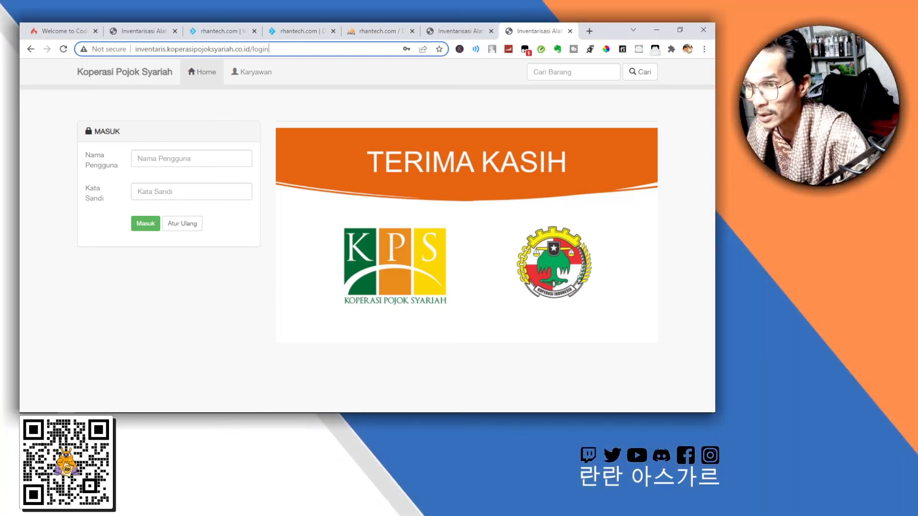